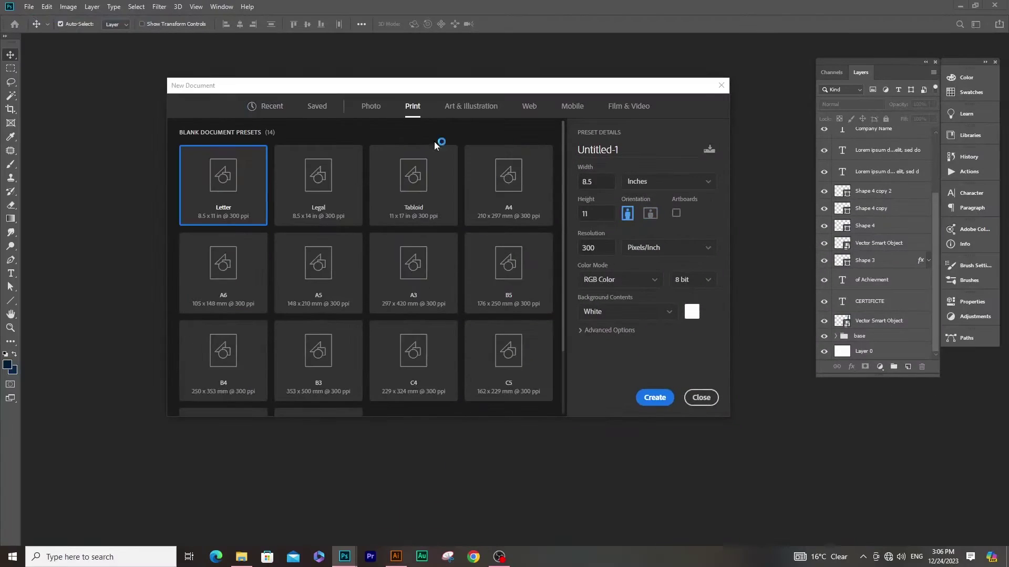
- Create a landscape A4 print document named "Certificate design" with its dimensions in pixels
left_click(498, 190)
left_click(650, 214)
left_click(676, 184)
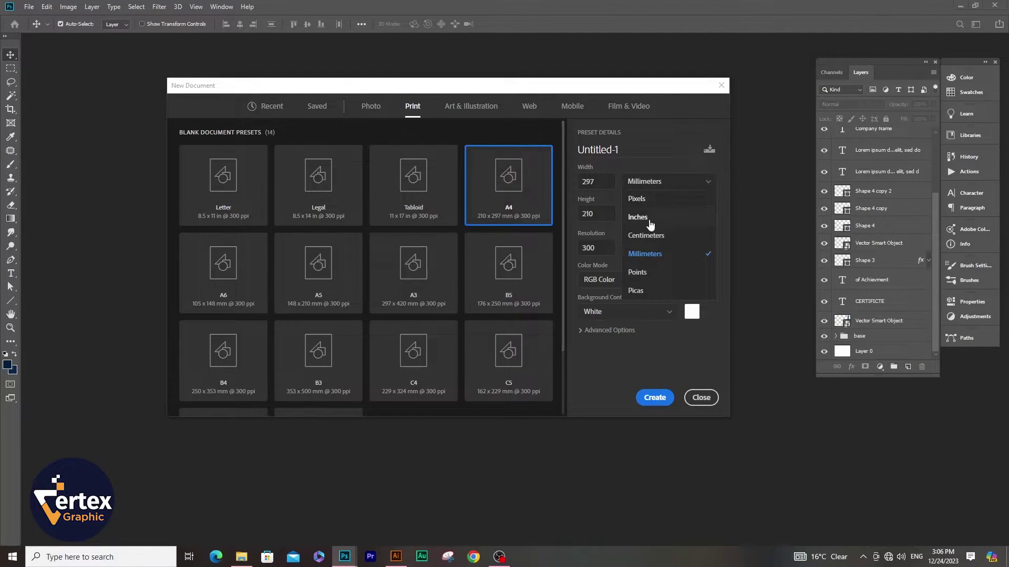
left_click(637, 199)
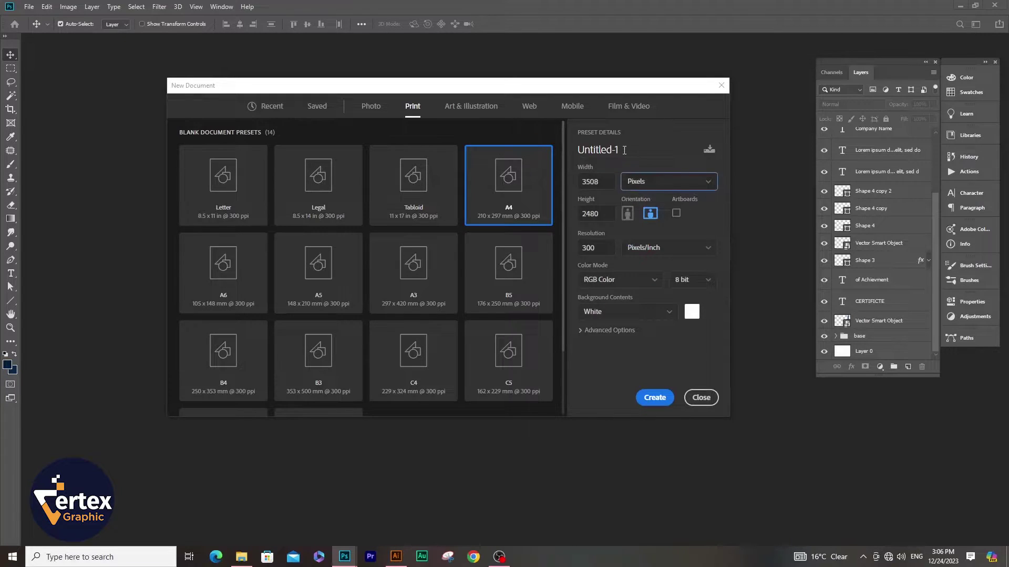
left_click(574, 151)
key("BackSpace")
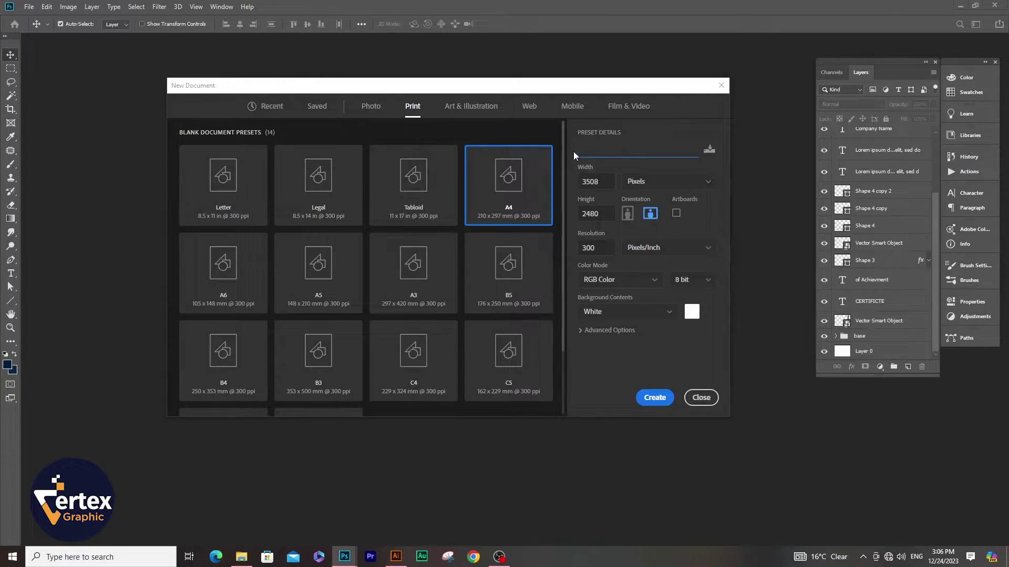
type("Certificate design")
left_click(654, 399)
- Draw a dark navy rectangle about 3509 × 1282 px across the full width of the canvas's upper half
left_click(445, 224, "ctrl")
left_click_drag(444, 224, 491, 226)
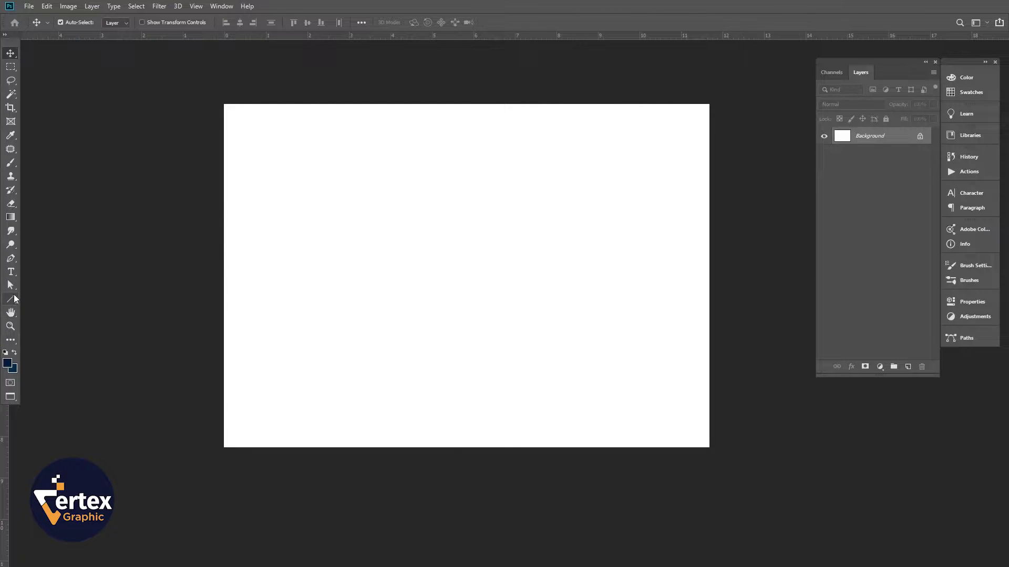
left_click(11, 258)
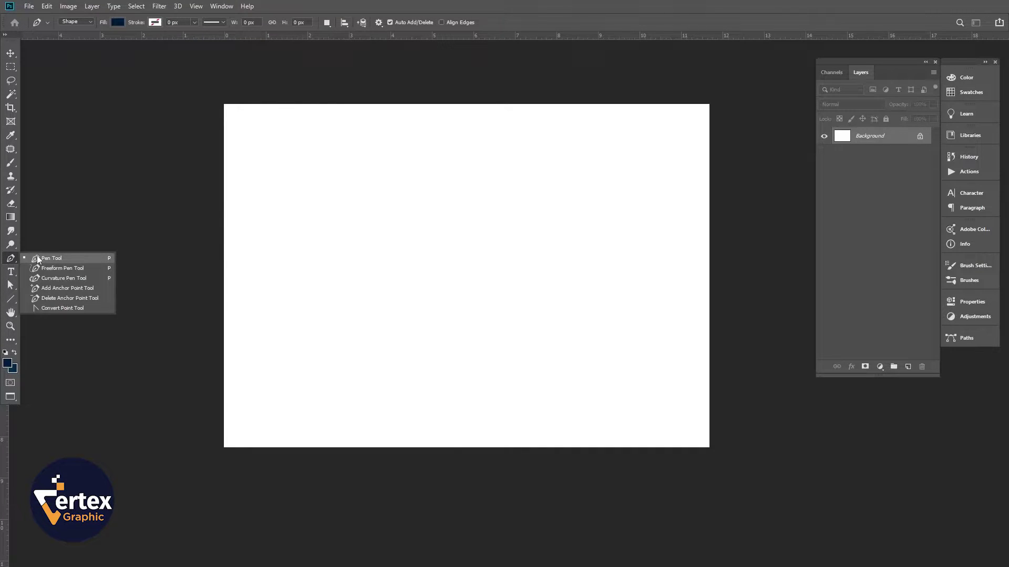
left_click(10, 300)
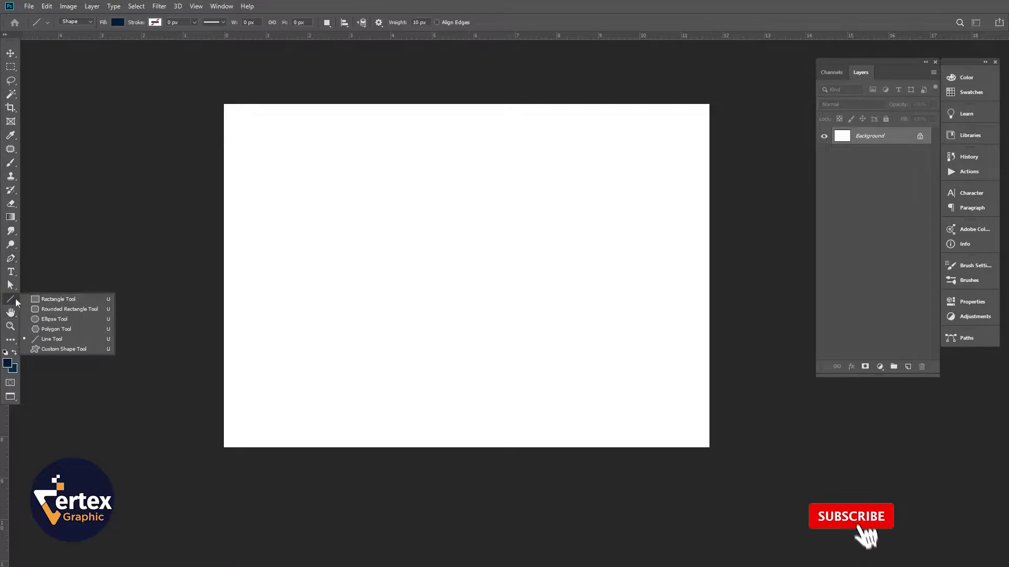
left_click(50, 299)
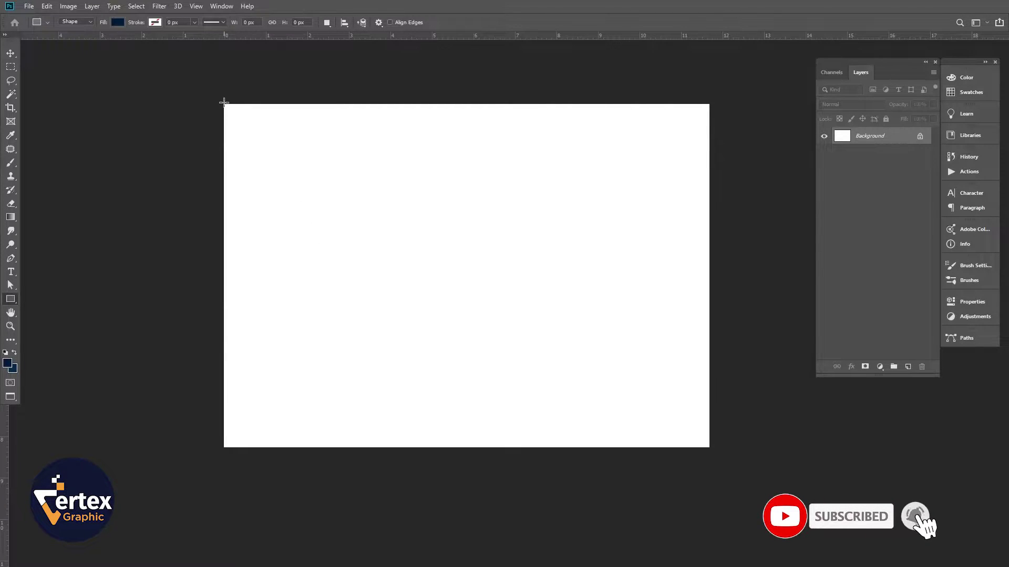
left_click_drag(224, 103, 709, 280)
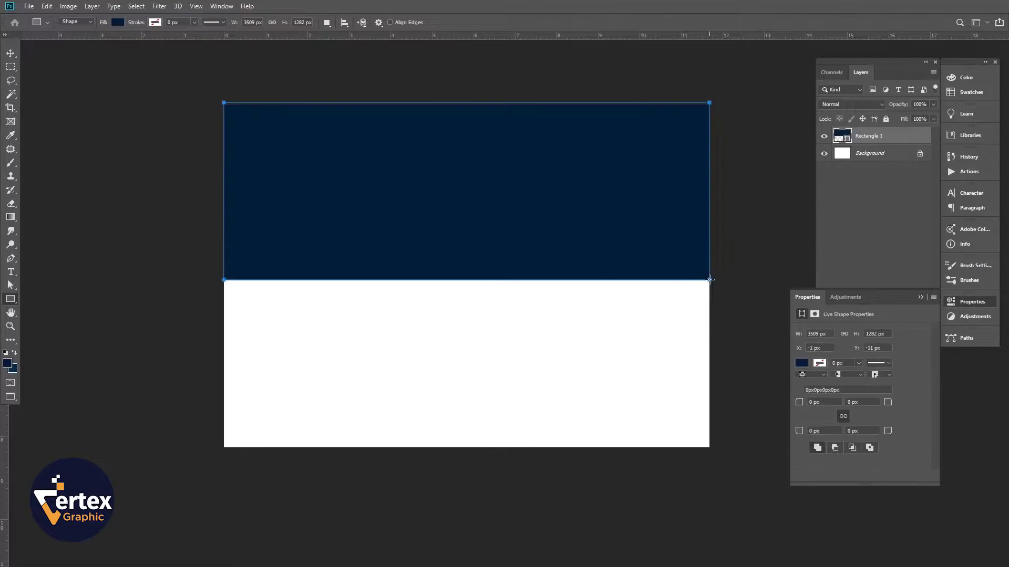
key("v")
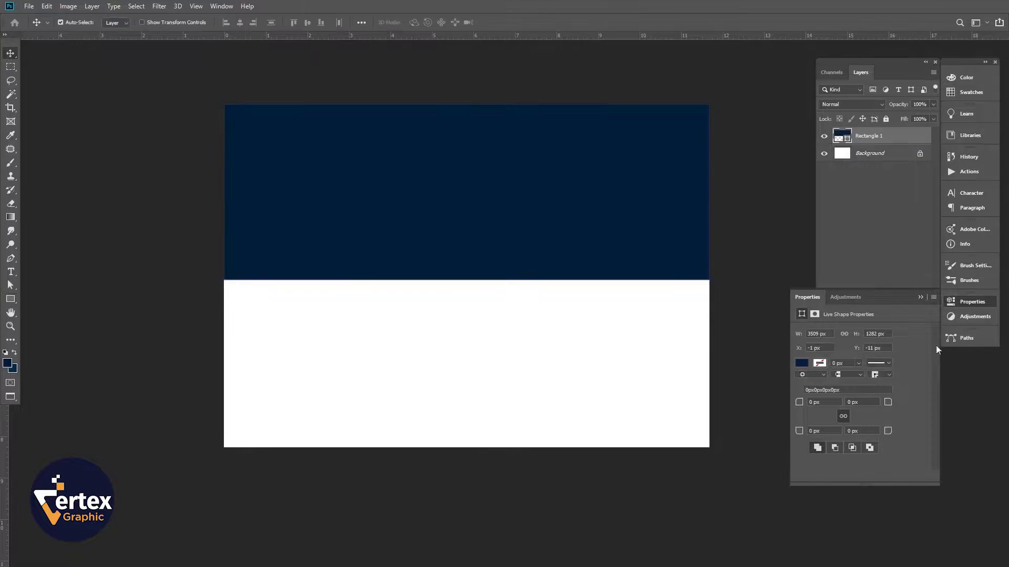
left_click(920, 297)
- Unlock the background layer and centre the navy rectangle horizontally on the canvas
left_click(919, 153)
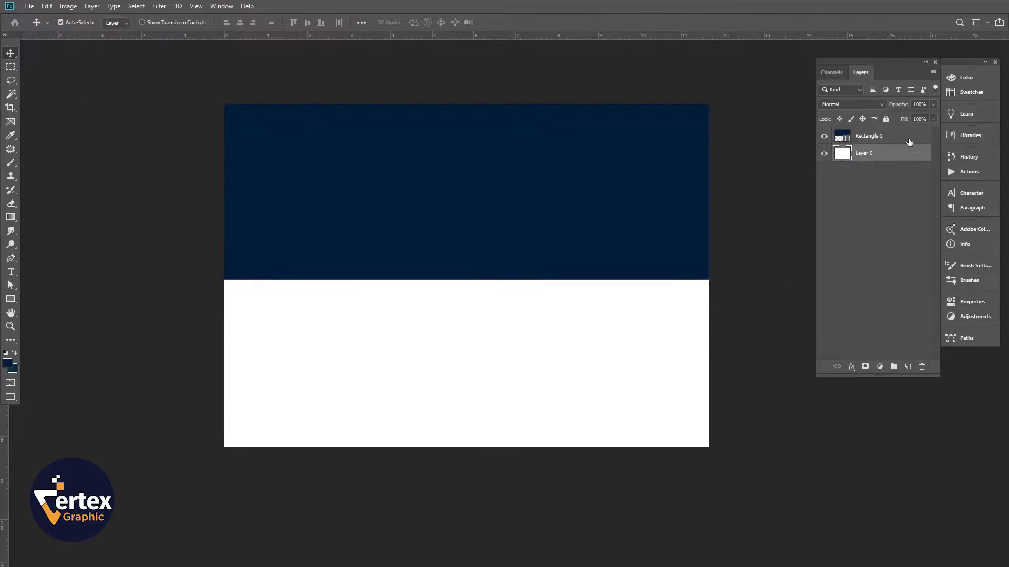
key("ctrl+a")
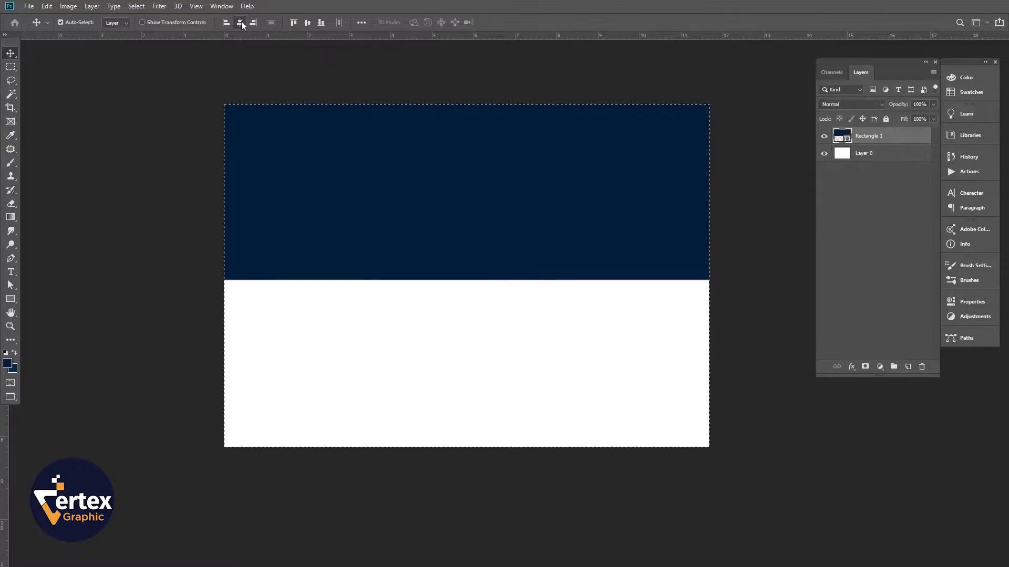
key("ctrl+d")
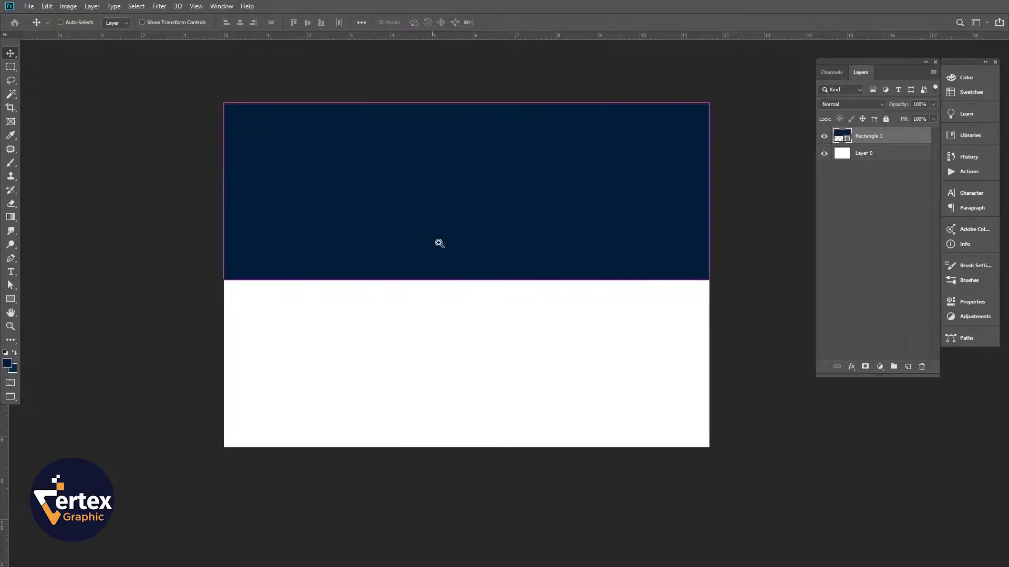
- Place a vertical guide at the horizontal centre of the canvas
left_click(439, 243)
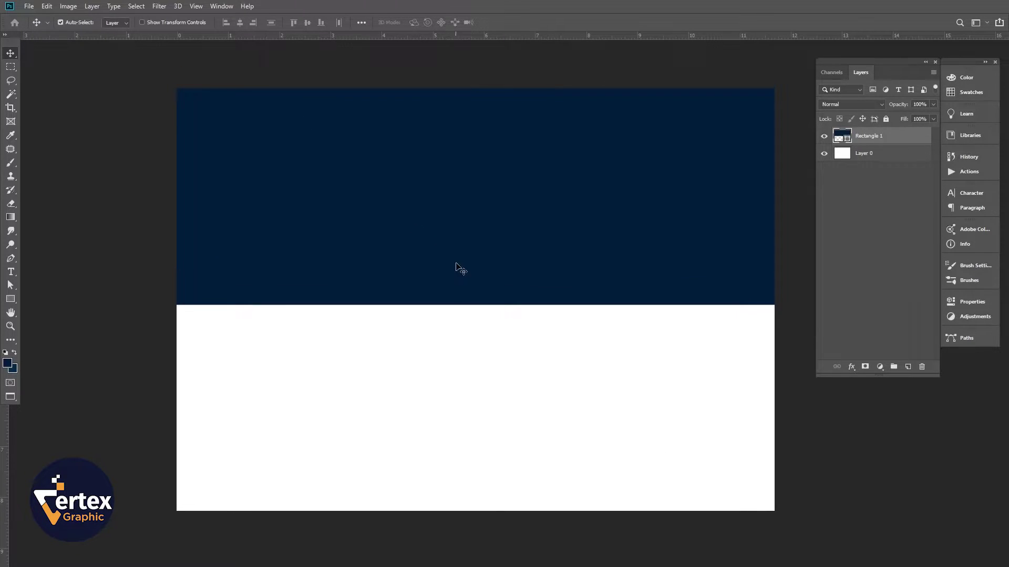
left_click(12, 289)
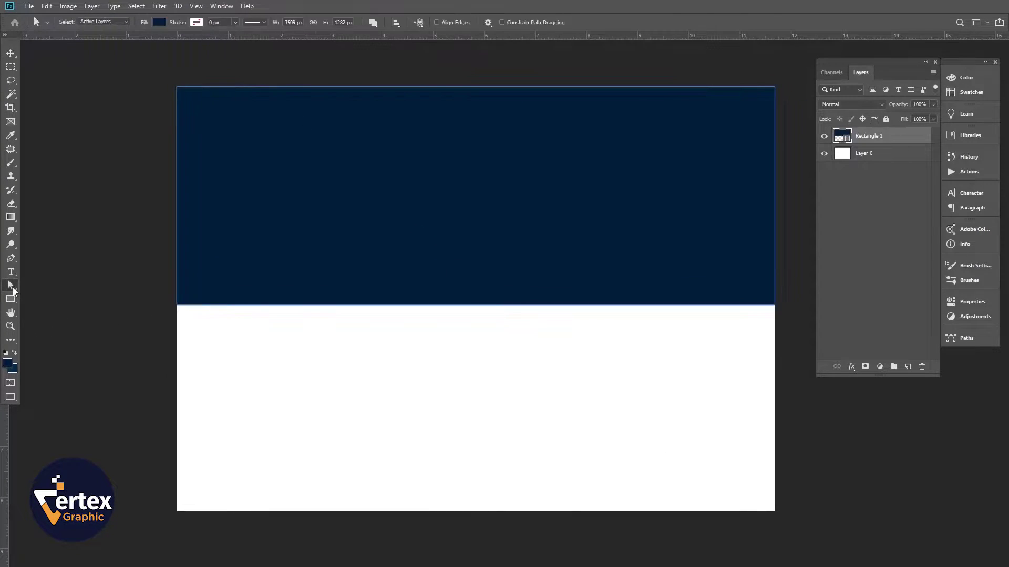
left_click(11, 258)
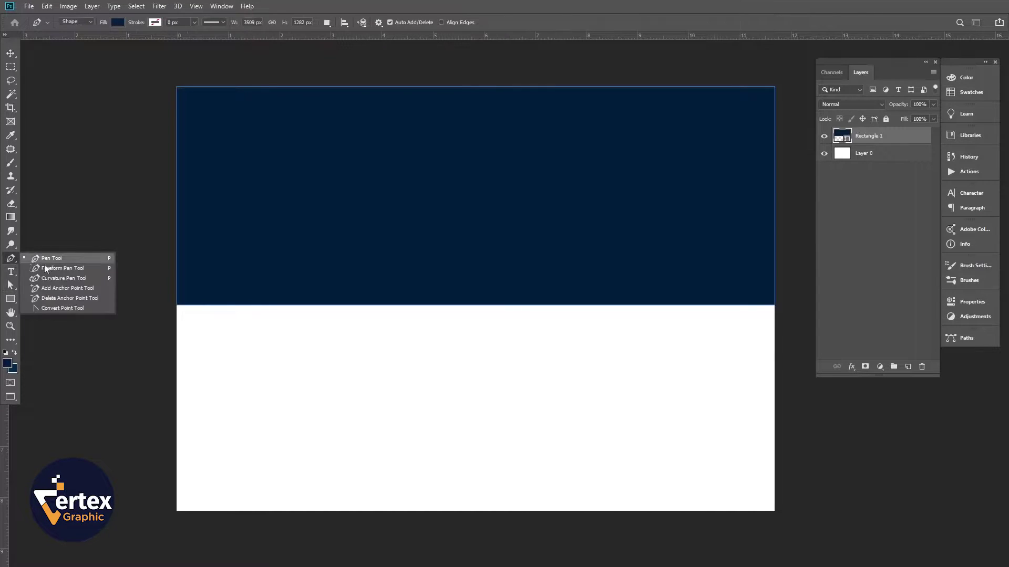
left_click(10, 53)
left_click_drag(6, 451, 474, 507)
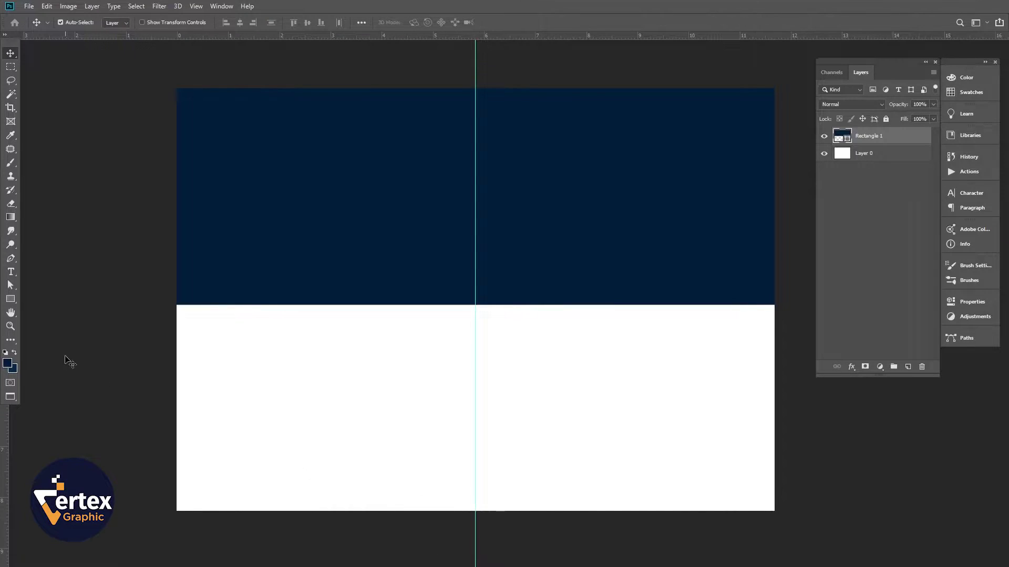
- Add an anchor point where the guide meets the rectangle's bottom edge and pull it upward to curve the edge into a symmetrical arch
left_click(11, 259)
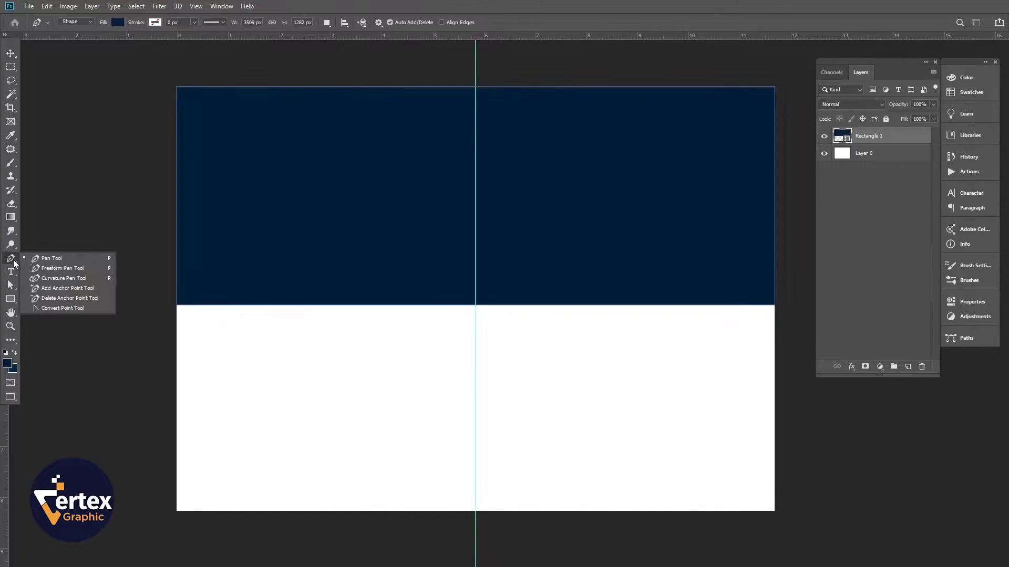
left_click(48, 288)
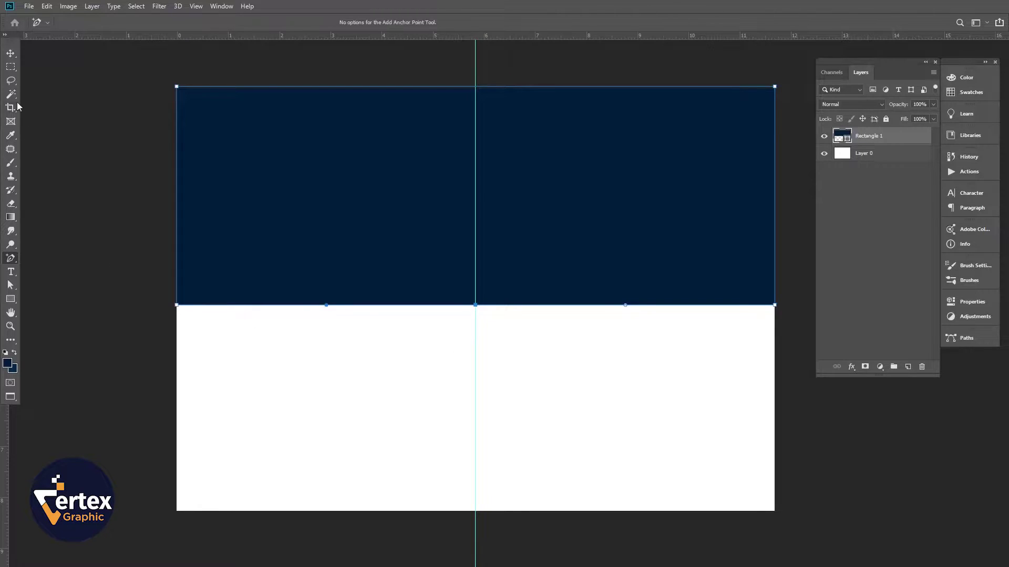
left_click(11, 287)
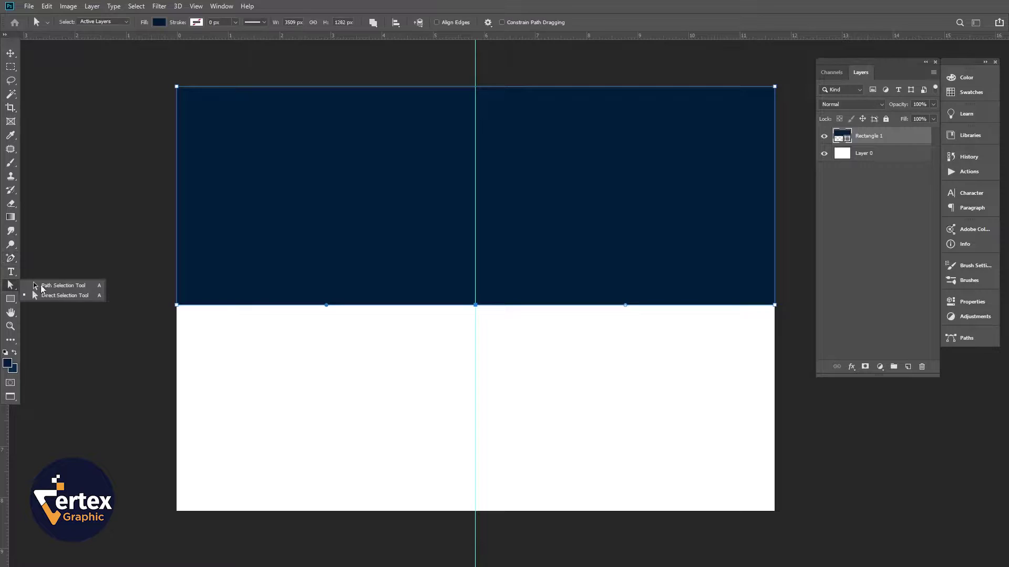
left_click(77, 295)
left_click_drag(490, 321, 459, 291)
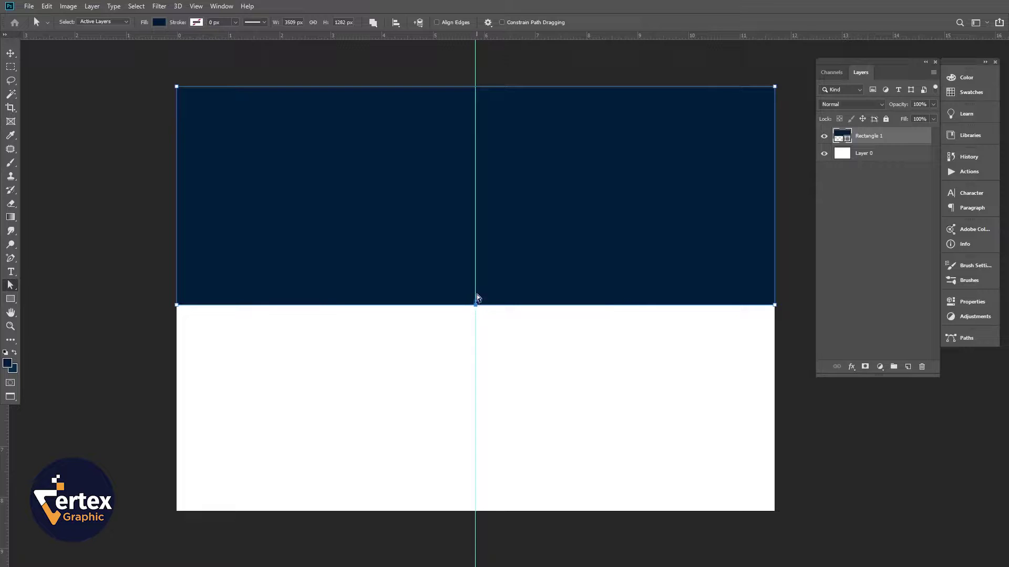
left_click_drag(482, 322, 478, 240)
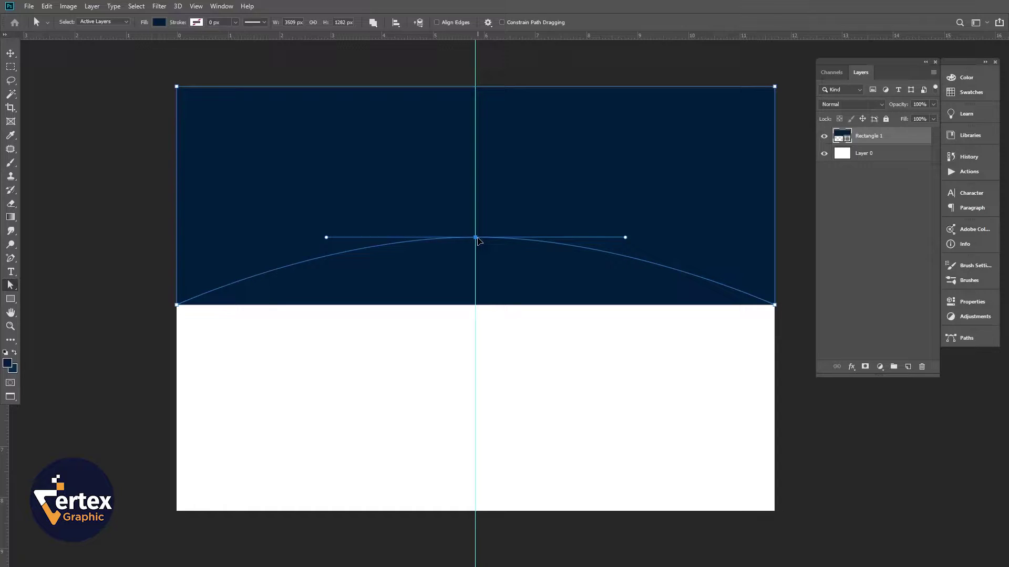
left_click_drag(479, 241, 478, 241)
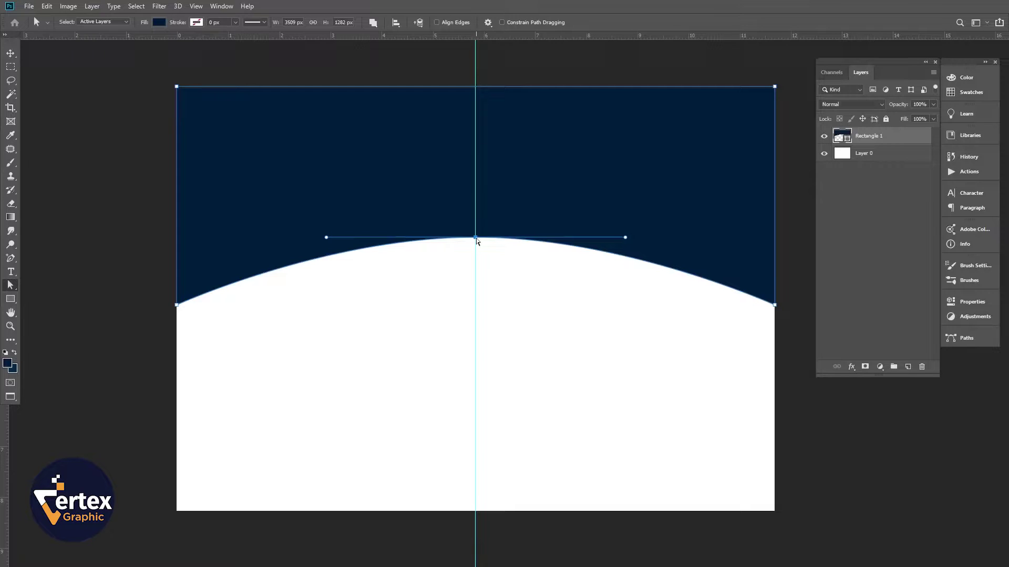
left_click_drag(478, 241, 479, 234)
left_click(12, 54)
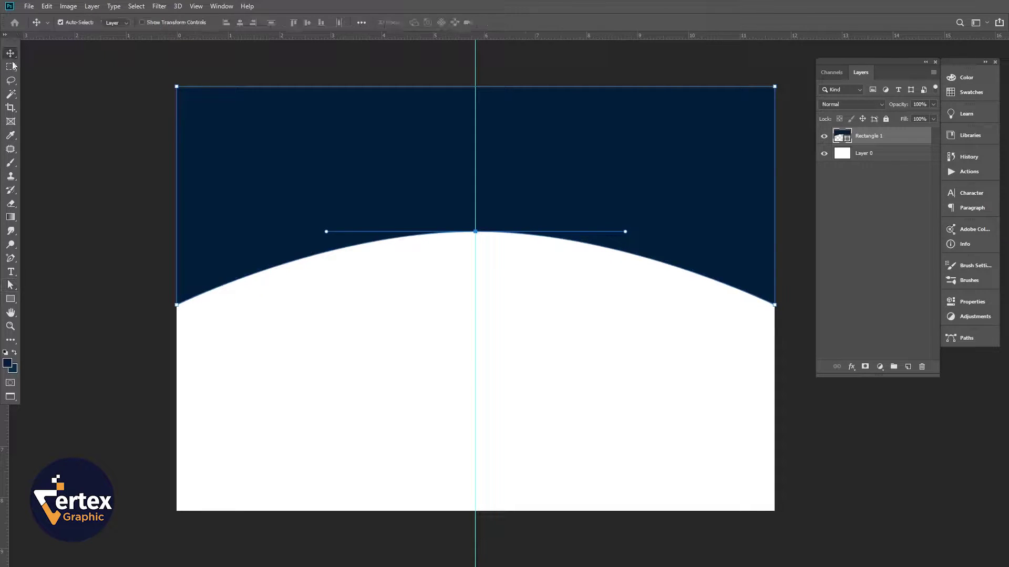
- Nudge the arched navy shape up by about 70 px and deselect it
left_click_drag(457, 238, 461, 275)
left_click(593, 210, "ctrl")
key("shift+Up")
key("shift+Up")
key("shift+Up")
key("shift+Up")
key("shift+Up")
key("shift+Up")
key("shift+Up")
key("shift+Up")
key("shift+Down")
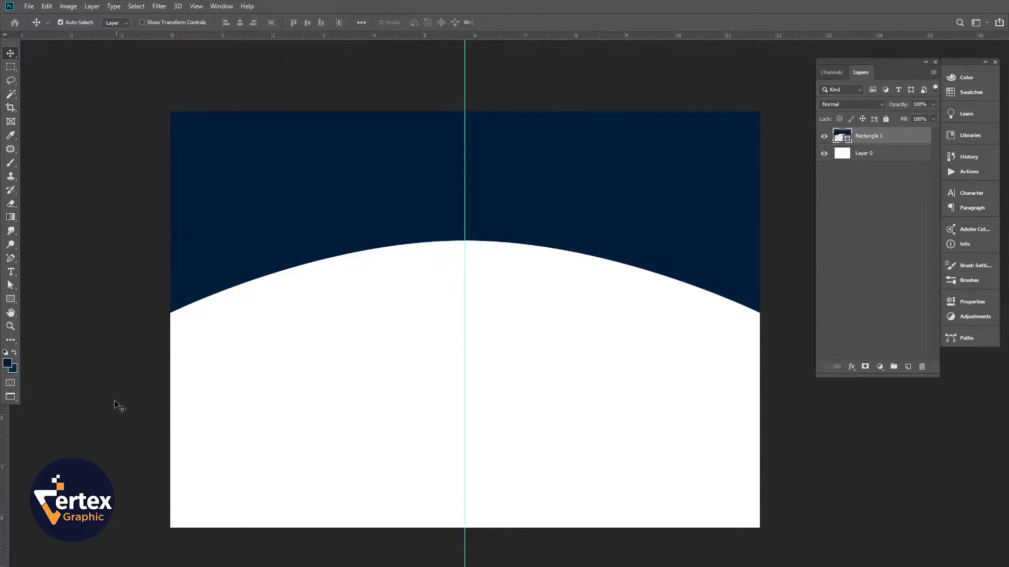
left_click(114, 405)
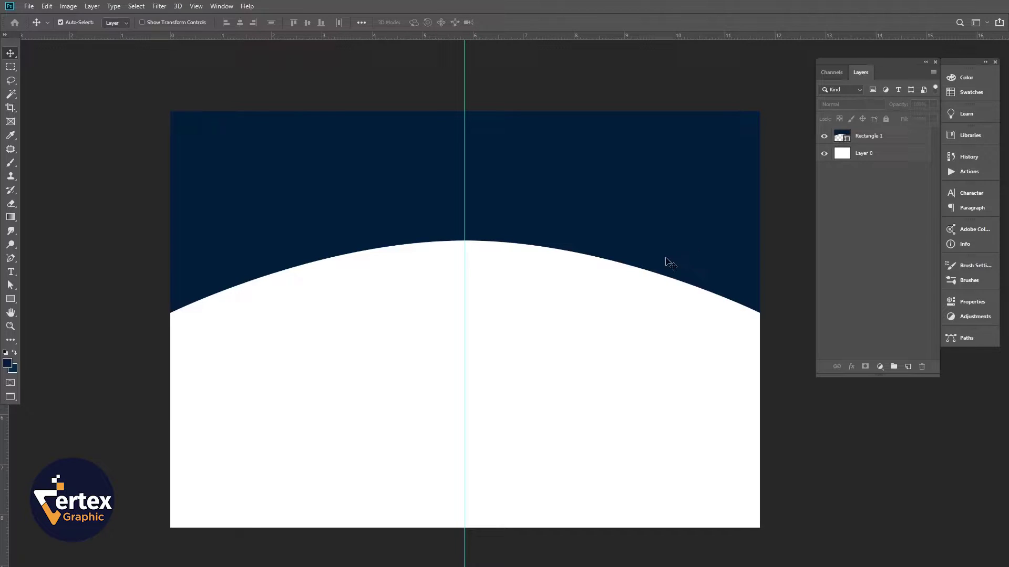
- Add a Gradient Overlay to the arched navy shape using the Foreground to Background preset
left_click(375, 221)
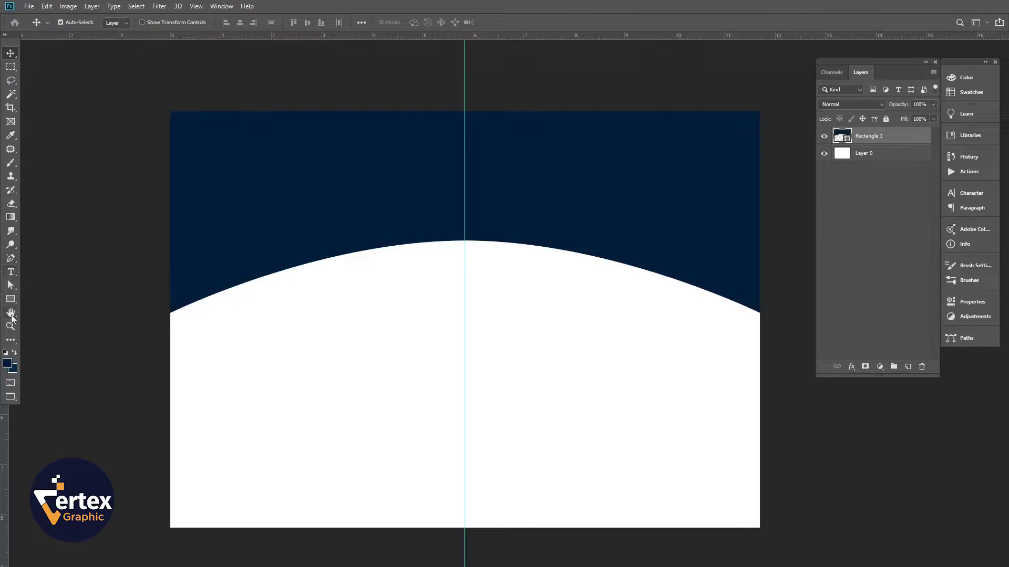
key("i")
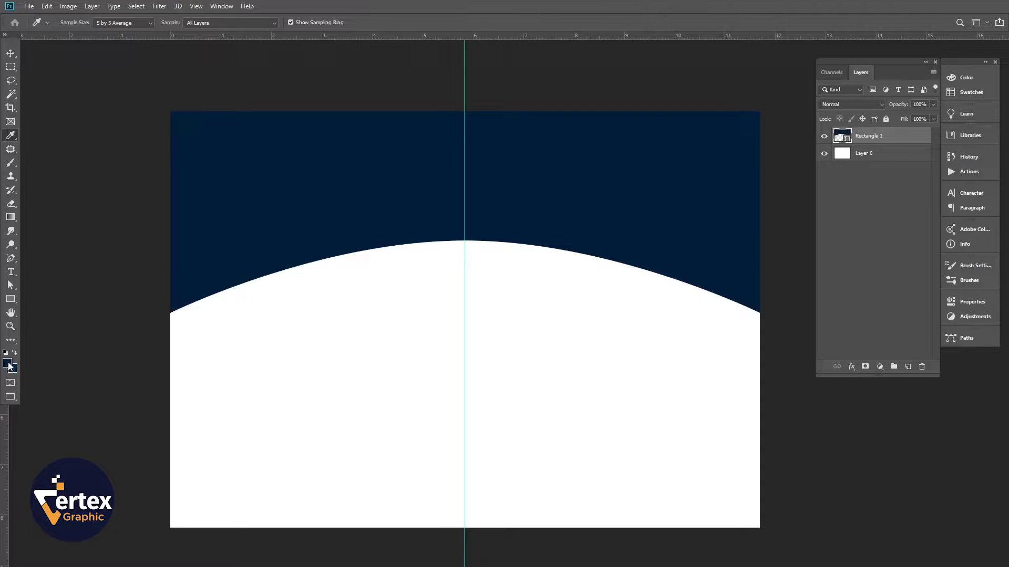
double_click(916, 140)
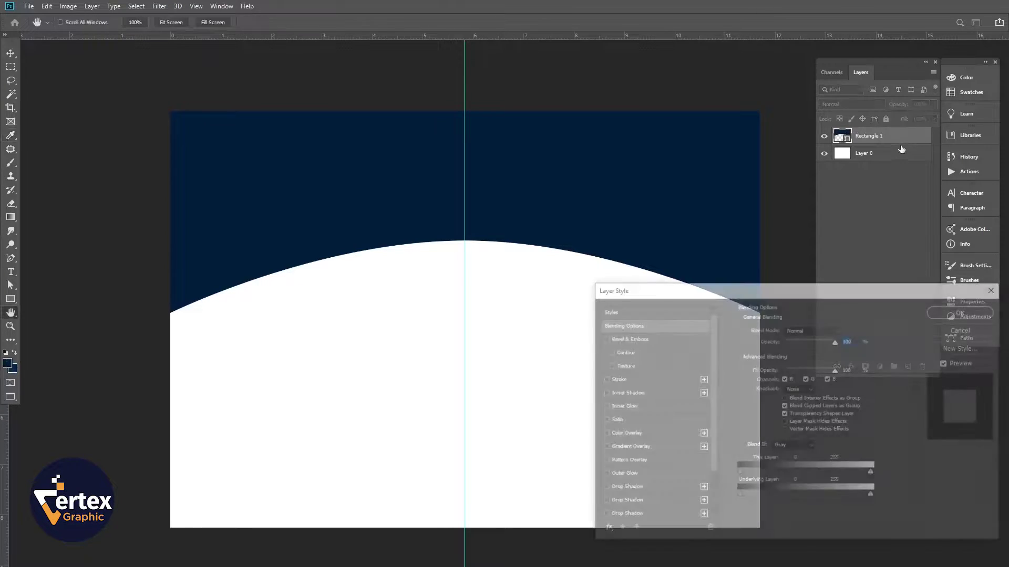
left_click_drag(793, 297, 546, 111)
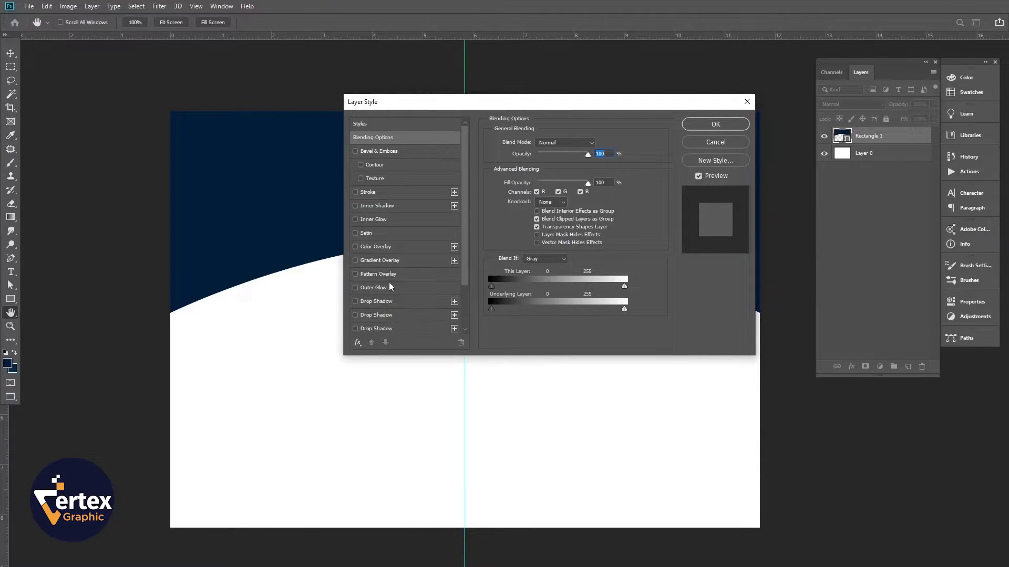
left_click(403, 261)
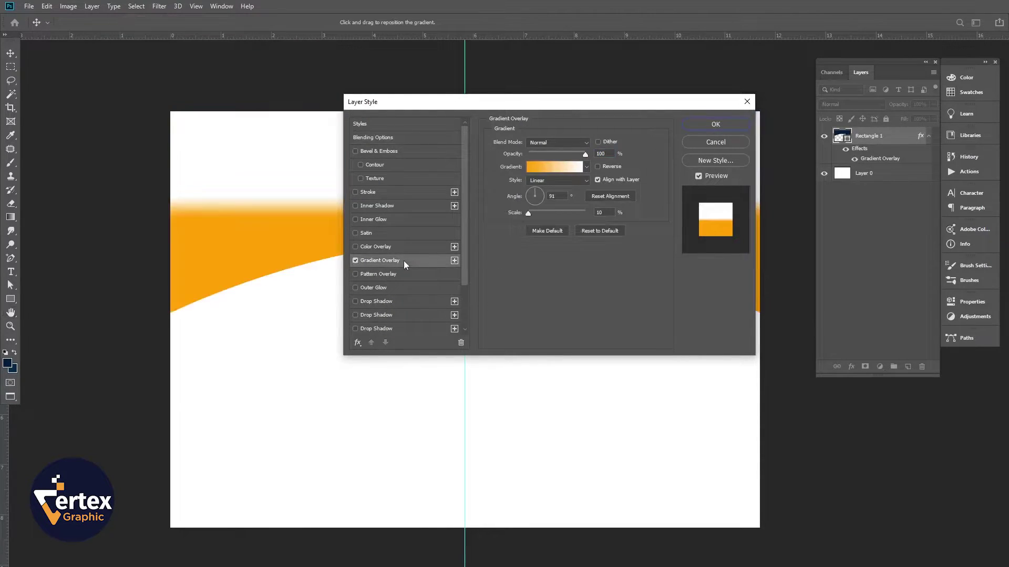
left_click(574, 170)
left_click(757, 134)
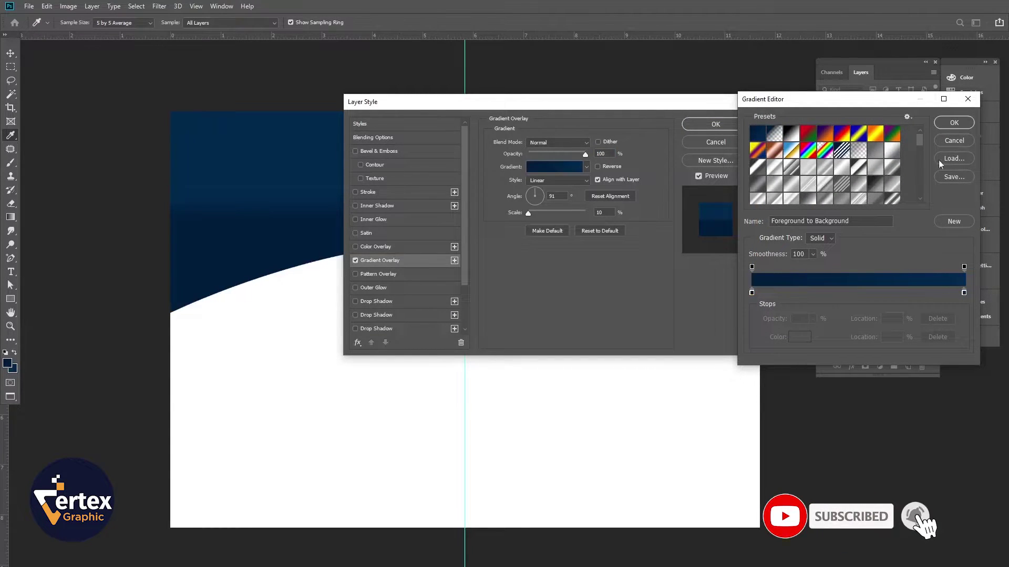
- Recolour the gradient's end stop to a slightly brighter navy blue and accept the edited gradient
double_click(751, 293)
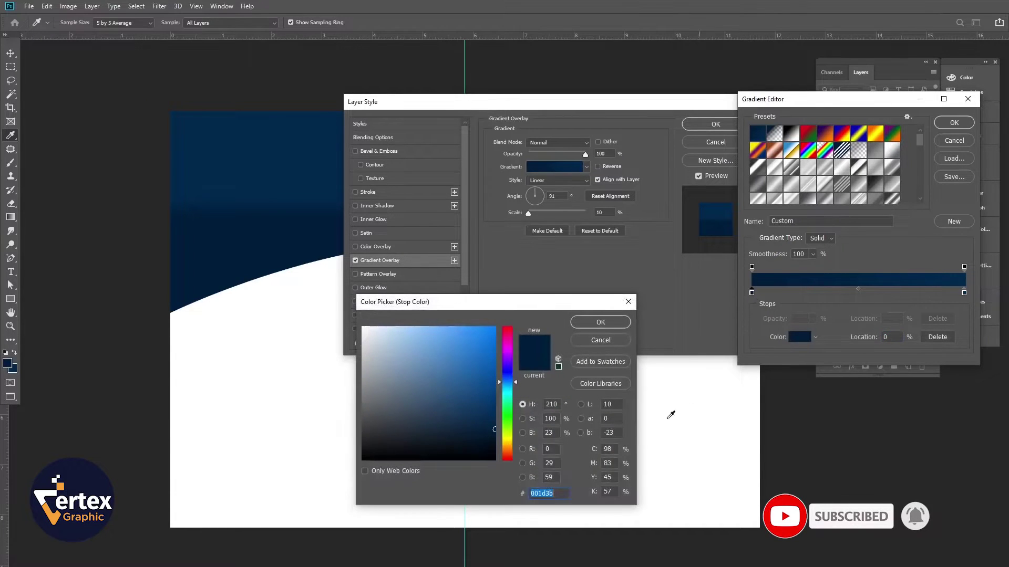
left_click(601, 322)
double_click(963, 293)
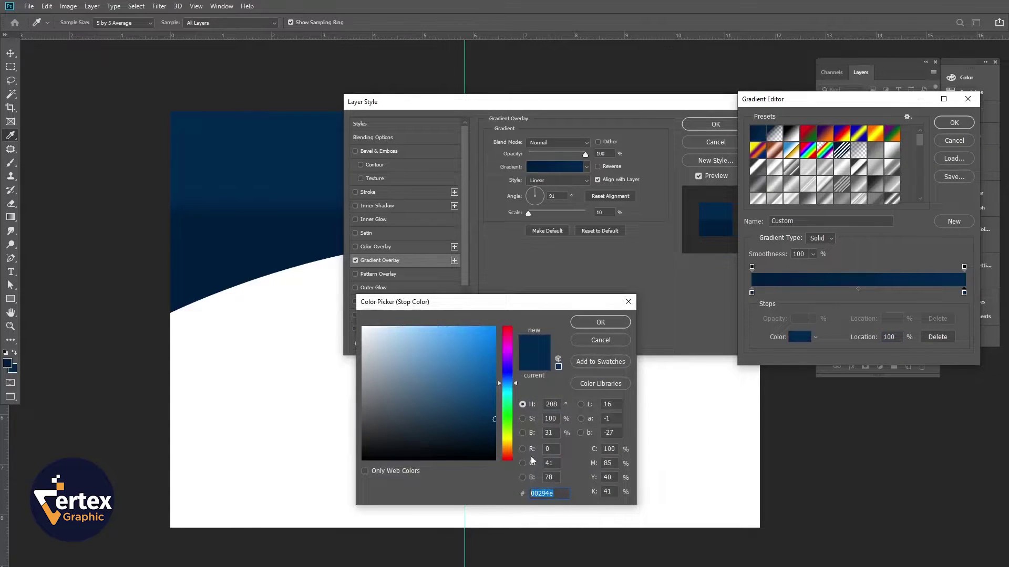
left_click(494, 414)
left_click(492, 416)
left_click(600, 322)
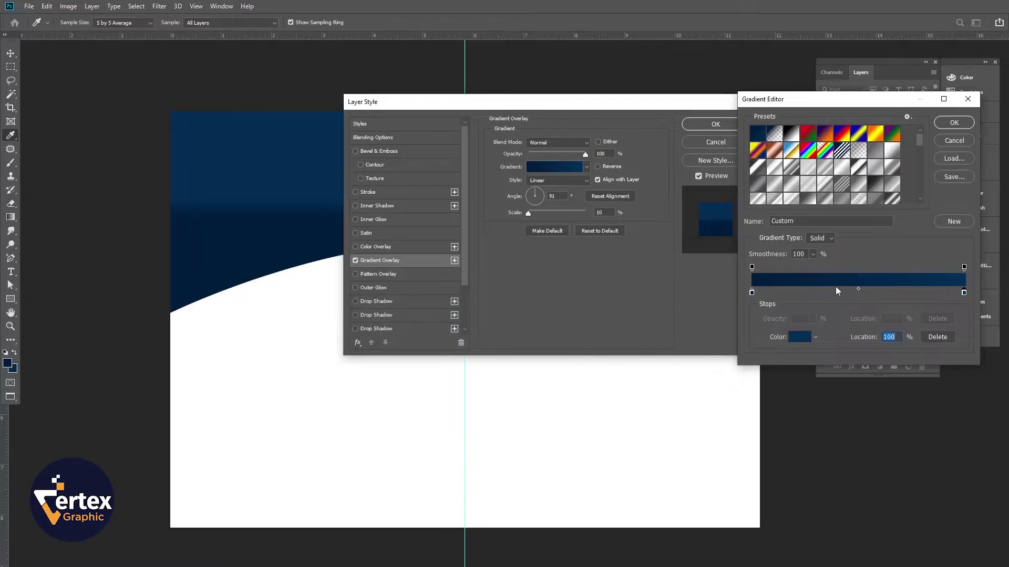
left_click(957, 125)
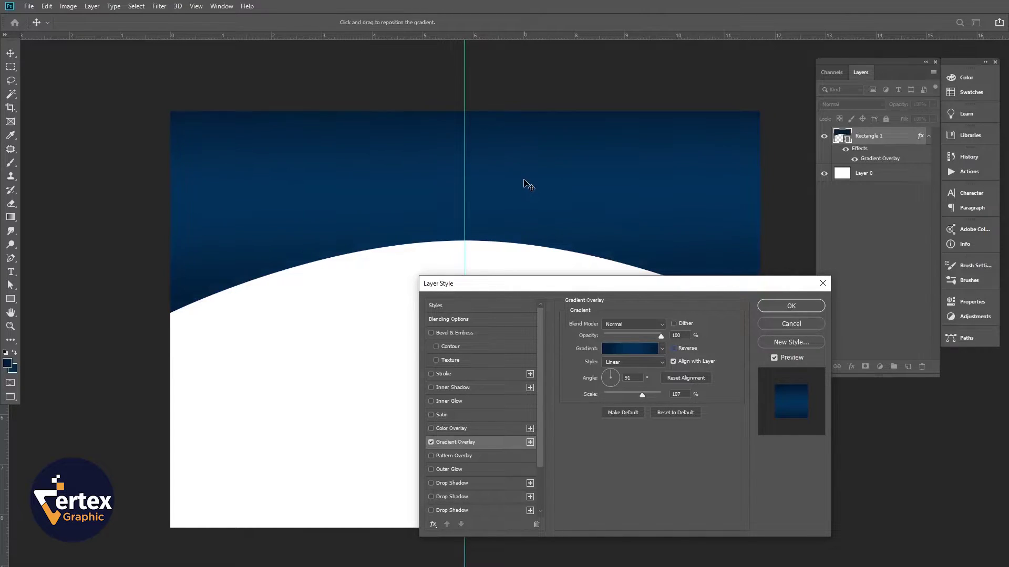
- Accept the gradient overlay on the arched shape, collapse its effects list, and duplicate the Rectangle 1 layer
left_click(788, 306)
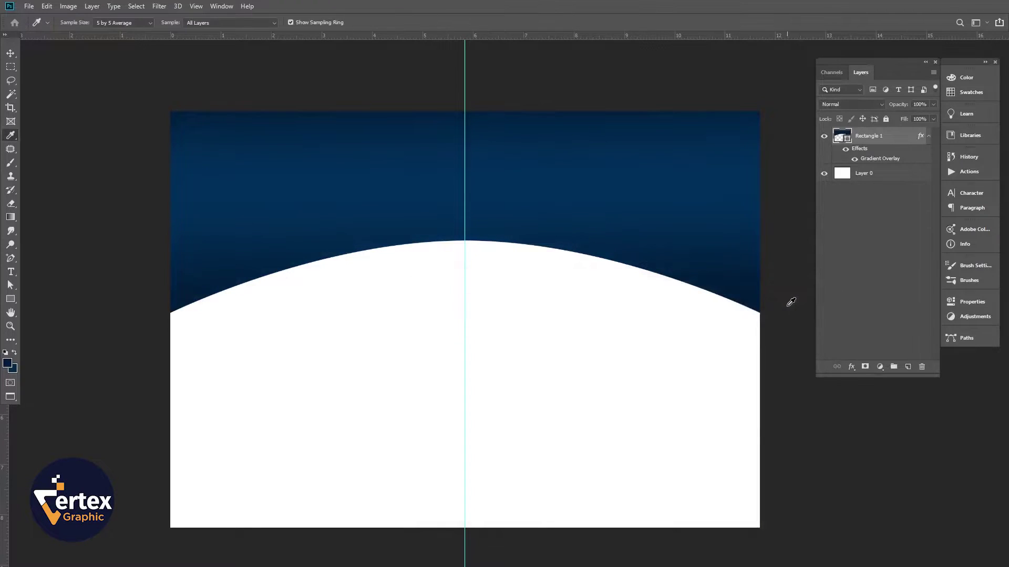
left_click(11, 53)
left_click(929, 137)
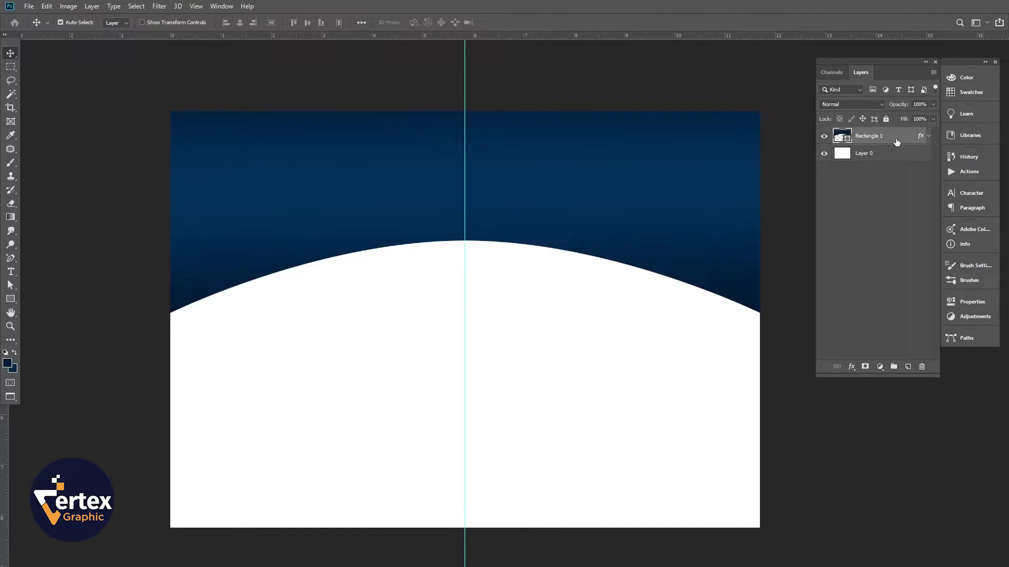
key("ctrl+j")
- Remove the gradient overlay effect from the original Rectangle 1 layer beneath the copy
left_click(886, 154)
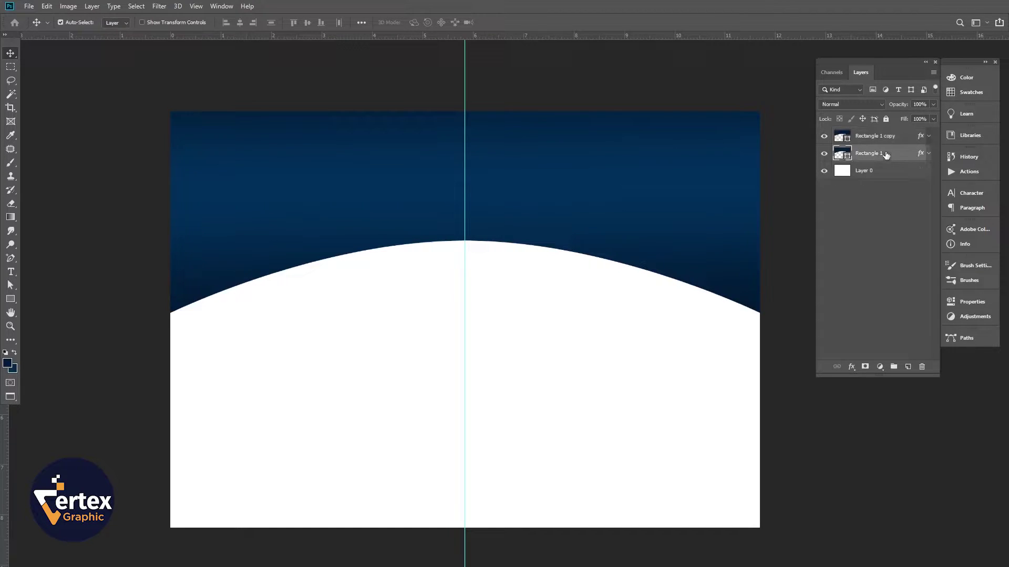
left_click(929, 154)
left_click_drag(872, 180, 922, 367)
- Nudge the plain navy Rectangle 1 arch down so a dark band shows below the gradient arch
key("Down")
key("Down")
key("Down")
key("Down")
key("Down")
key("Down")
key("Down")
key("Down")
key("Down")
key("Down")
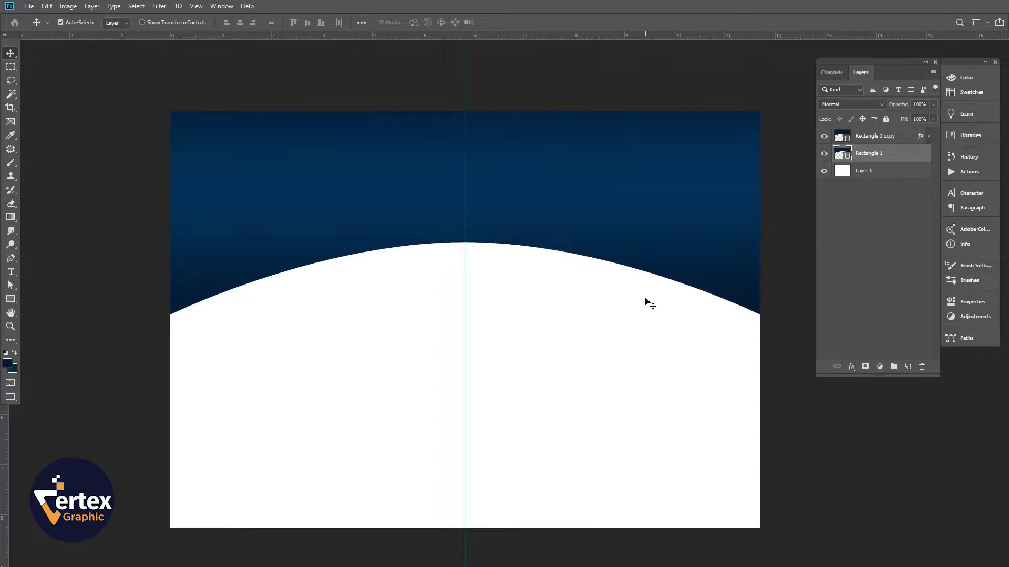
key("Down")
key("Down")
key("Down")
key("Down")
key("Down")
key("Down")
key("Down")
key("Down")
key("Down")
key("Down")
key("Down")
key("Down")
key("Down")
key("Down")
key("Down")
key("Down")
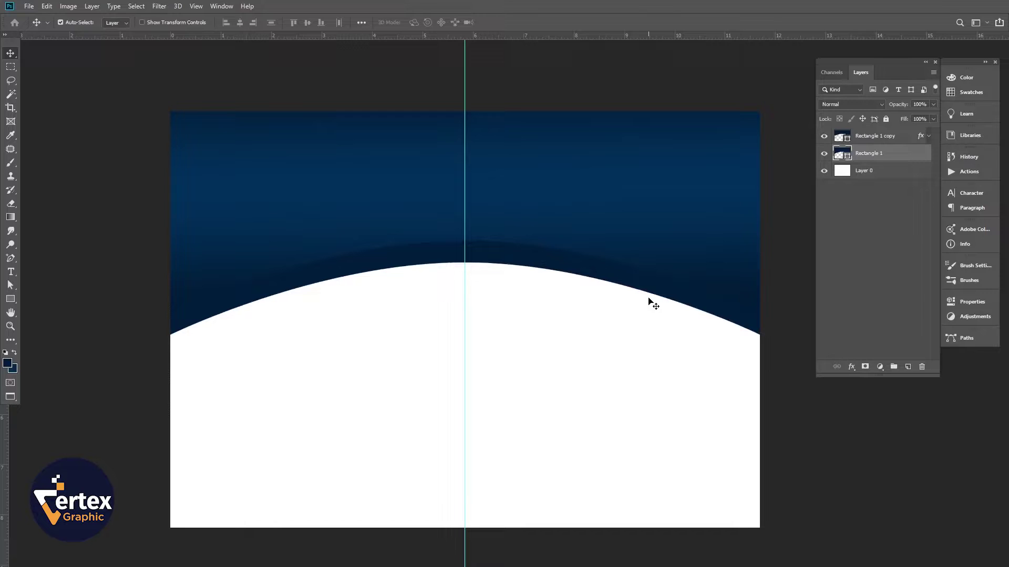
key("Down")
key("Down")
key("Down")
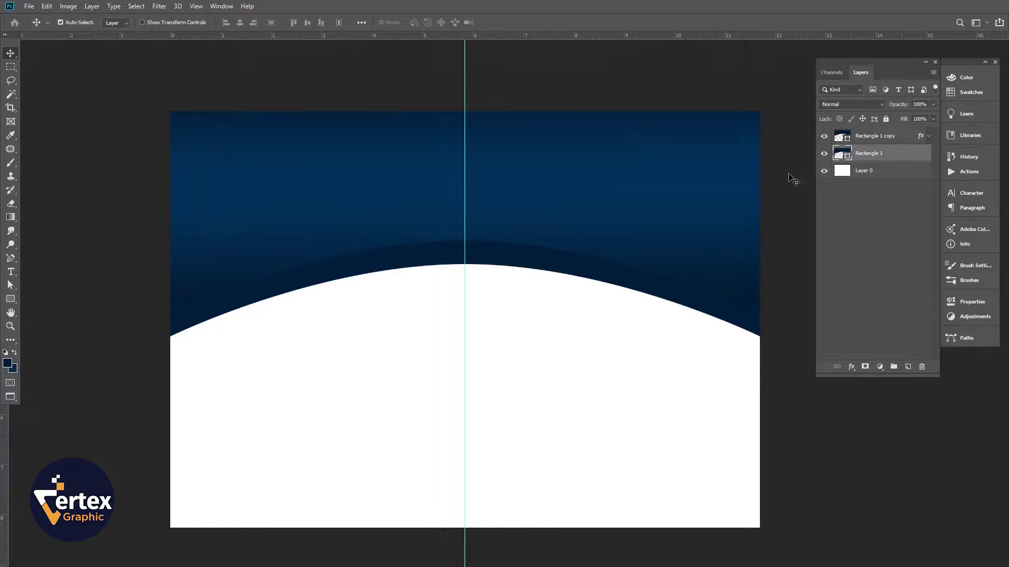
- Change the style of the Gradient Overlay on Rectangle 1 copy to Radial
left_click(928, 137)
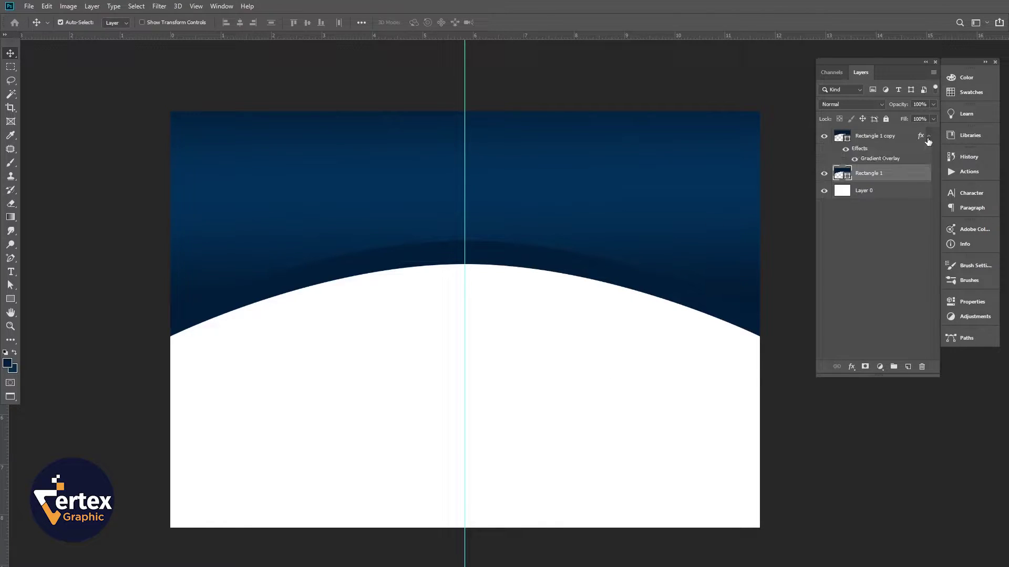
left_click_drag(883, 159, 885, 161)
double_click(884, 160)
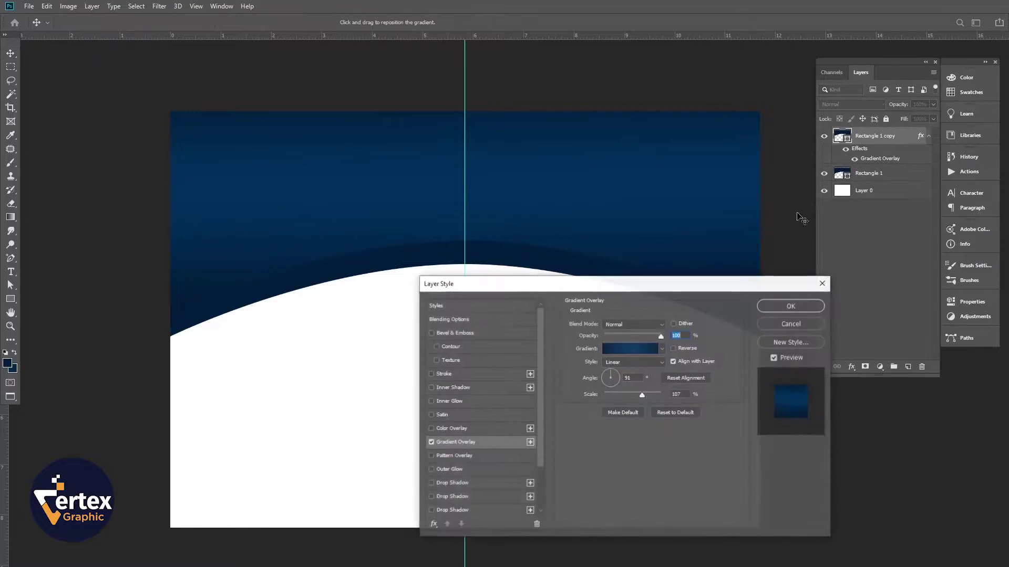
left_click_drag(638, 286, 810, 235)
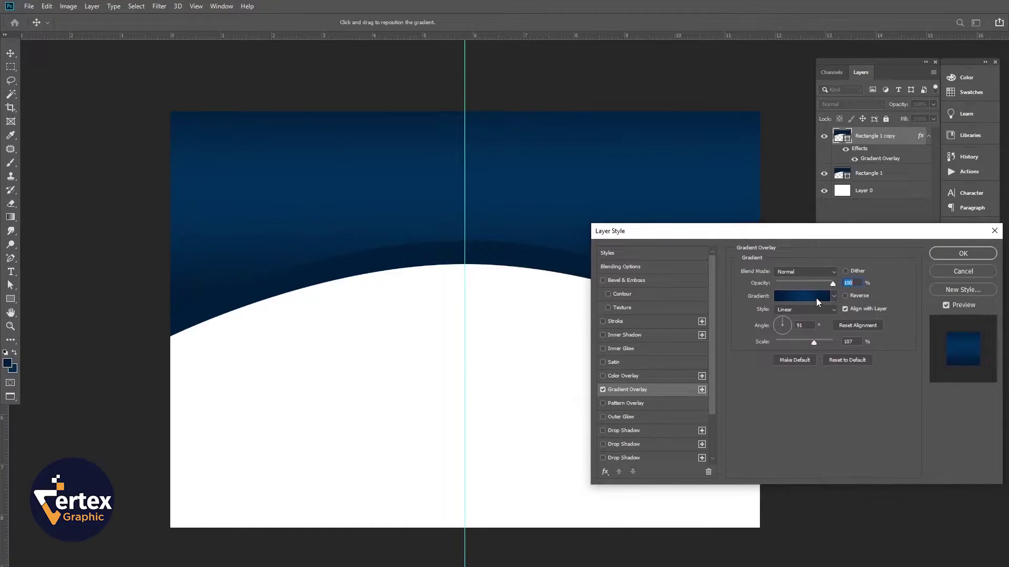
left_click(804, 310)
left_click(797, 329)
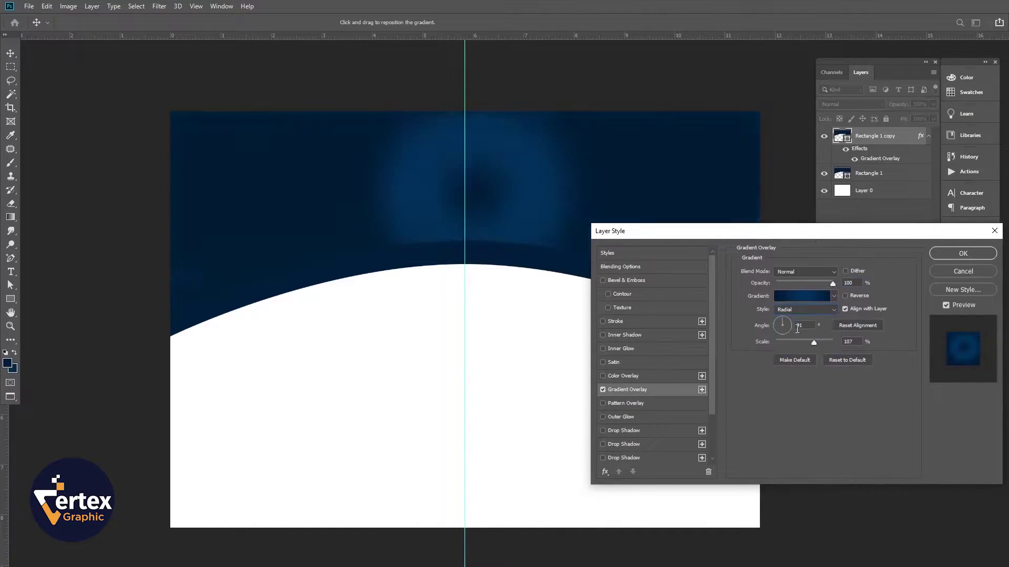
- Remove the dark end stop from the overlay's gradient, accept the edited gradient, and turn on Reverse
left_click(833, 296)
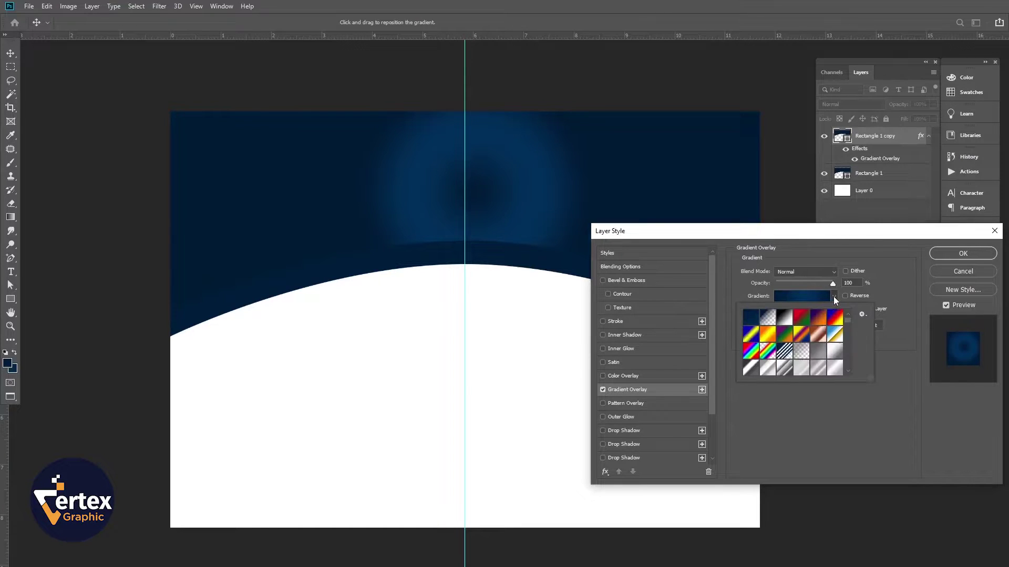
left_click(808, 296)
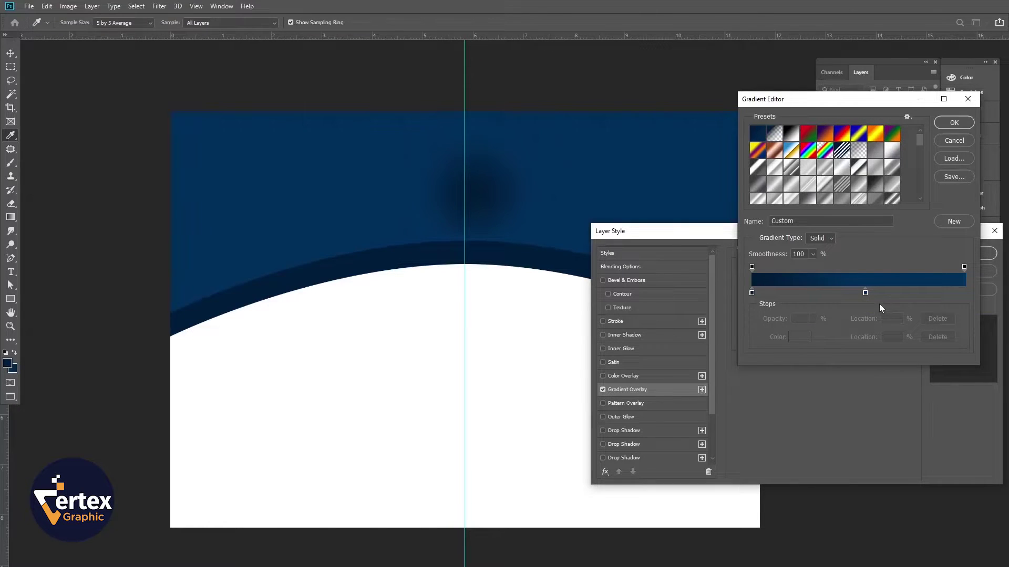
left_click(954, 122)
left_click(850, 295)
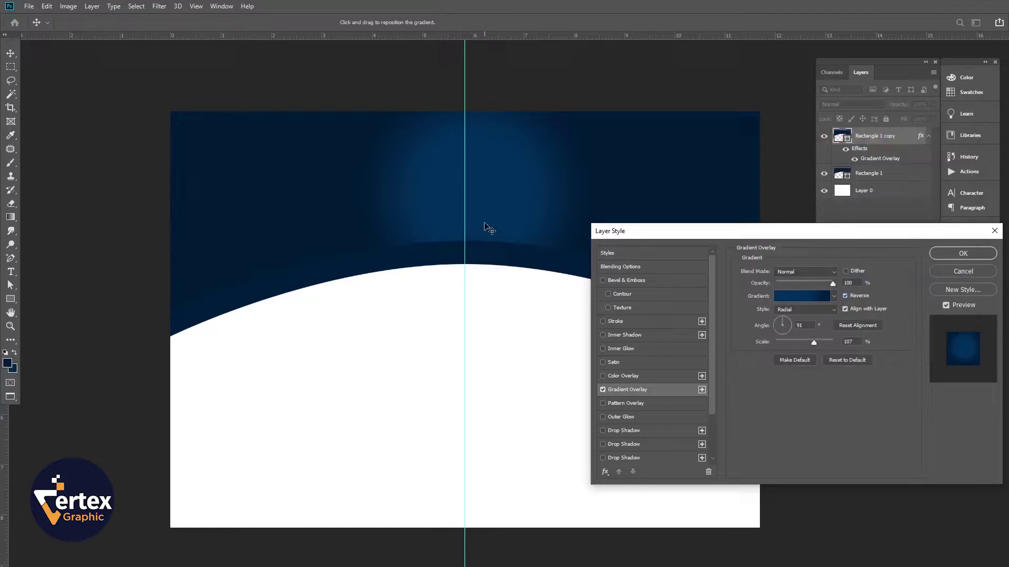
- Shift the radial glow down toward the arch's curved edge and set the gradient scale to 150%
left_click_drag(484, 233, 482, 255)
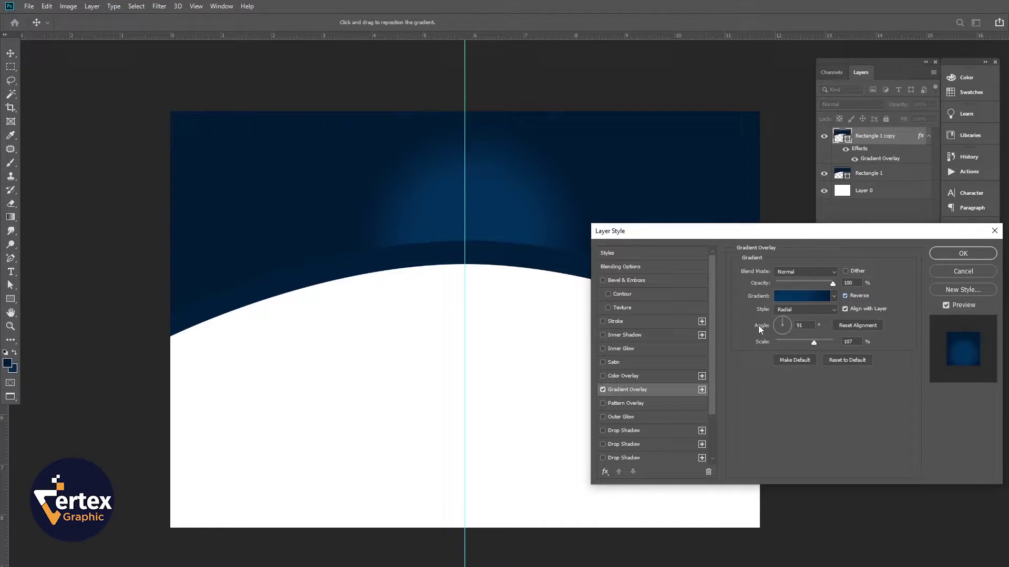
left_click_drag(760, 342, 859, 354)
left_click_drag(812, 240, 691, 322)
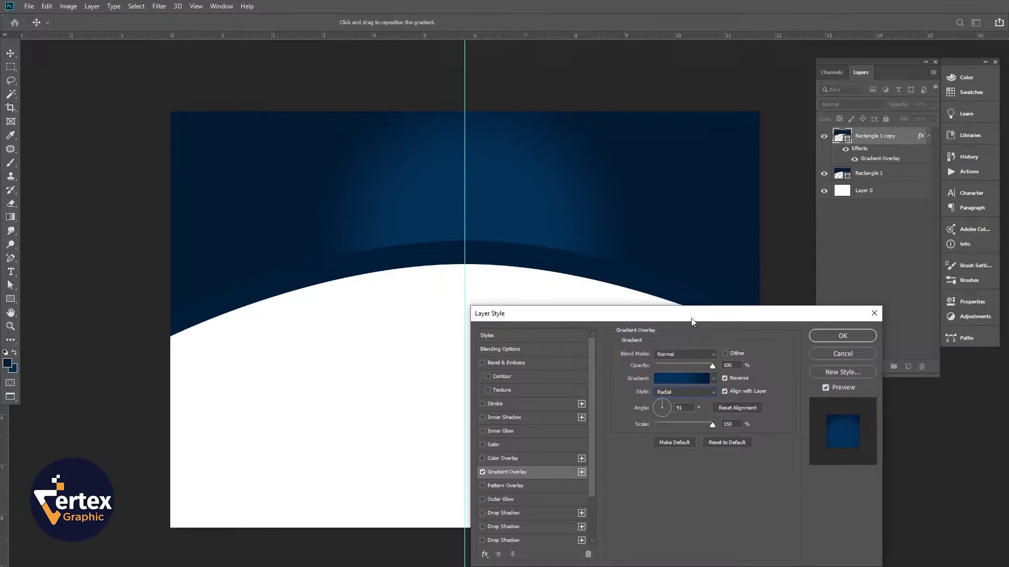
- Lower the opacity of the radial gradient overlay and accept the layer style
left_click_drag(716, 368, 751, 379)
left_click_drag(713, 366, 683, 367)
left_click(849, 339)
mouse_move(535, 277)
left_mouse_down()
mouse_move(555, 295)
mouse_move(543, 290)
left_mouse_up()
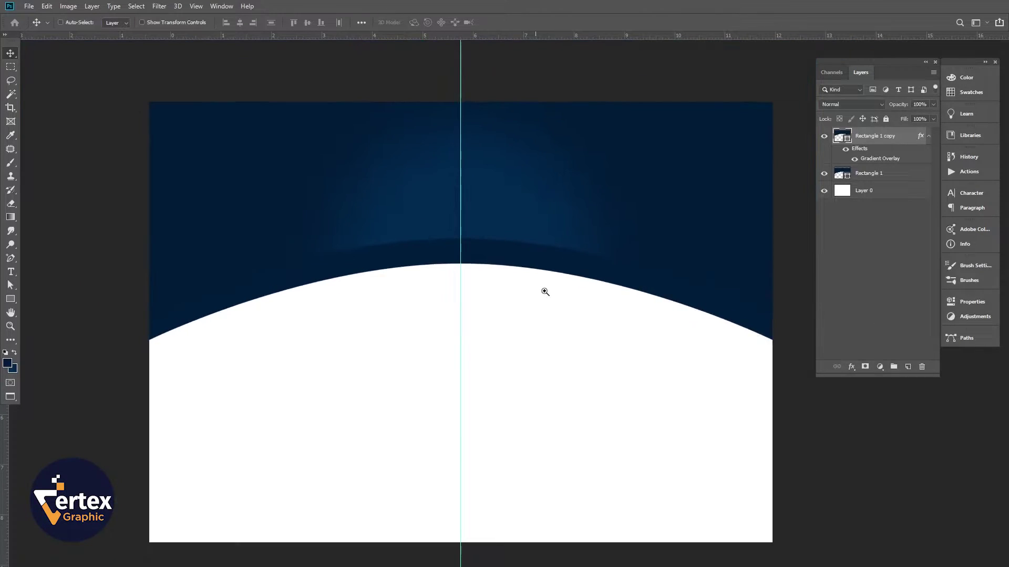
left_click(928, 138)
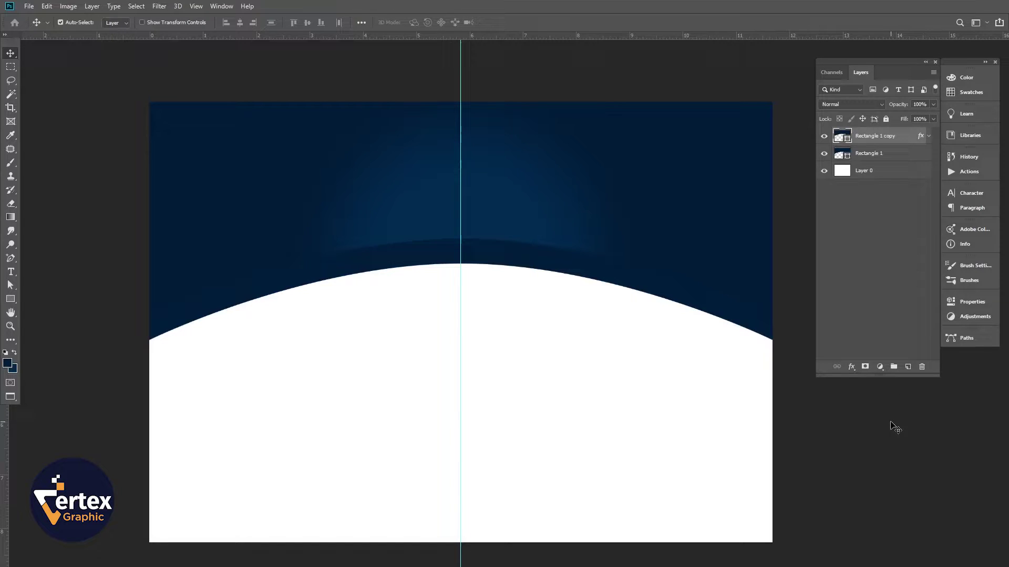
left_click(893, 426)
- Duplicate the plain navy Rectangle 1 layer and select the original beneath the new copy
left_click(876, 158)
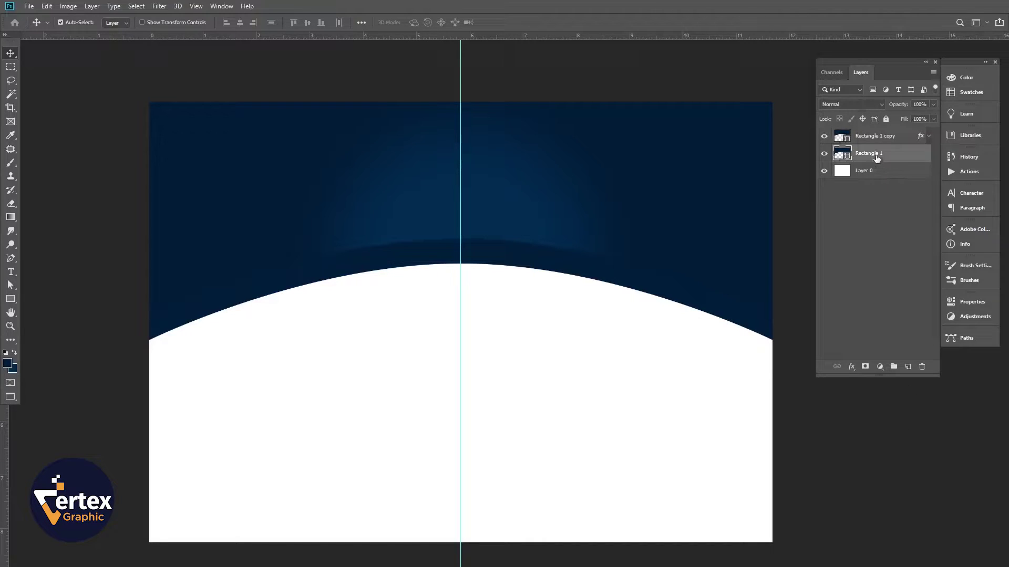
left_click_drag(876, 159, 909, 366)
left_click(878, 173)
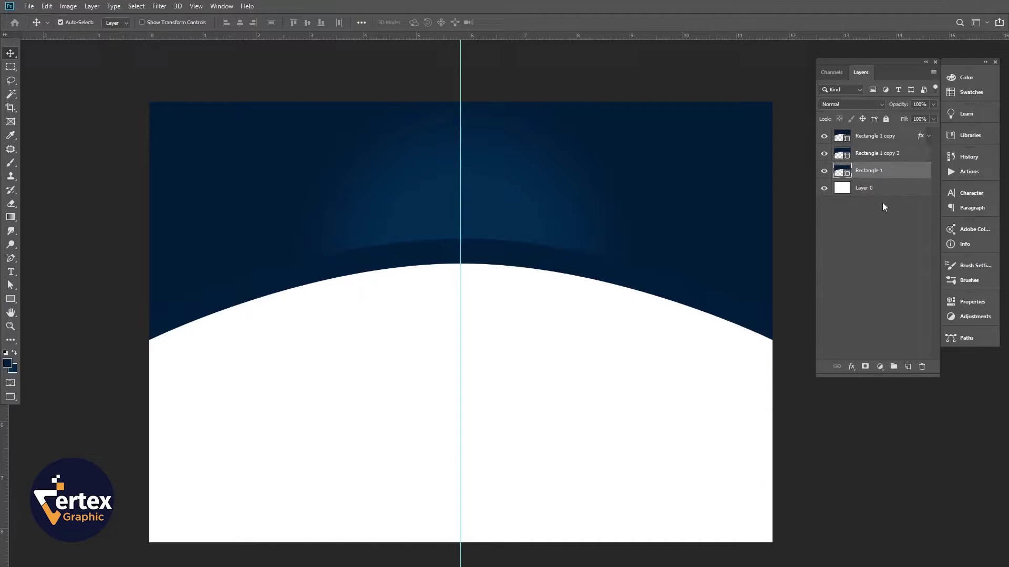
- Change the fill colour of the lowest arch, Rectangle 1, to bright yellow
double_click(841, 174)
left_click_drag(504, 418, 506, 441)
left_click(494, 327)
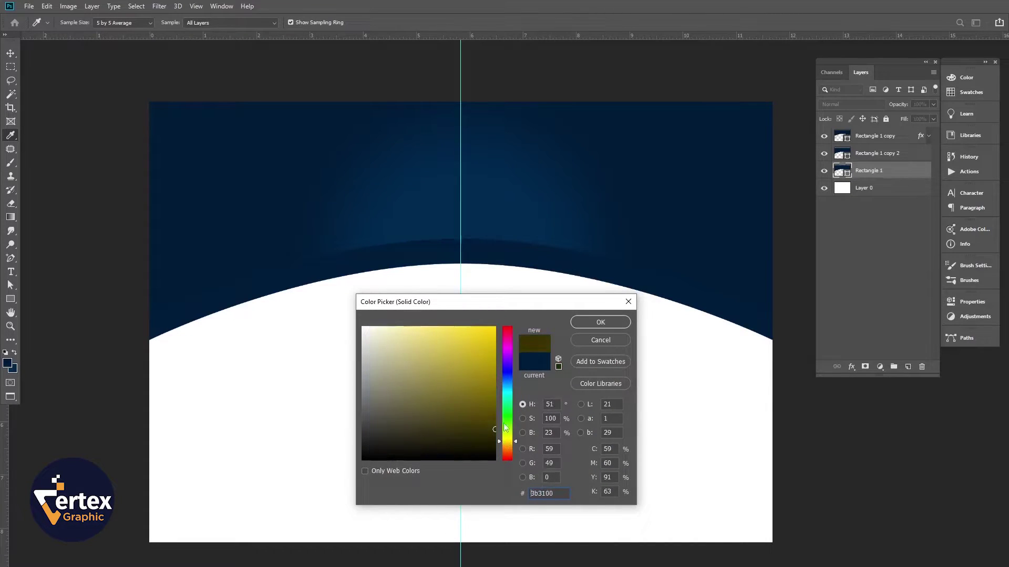
left_click(591, 325)
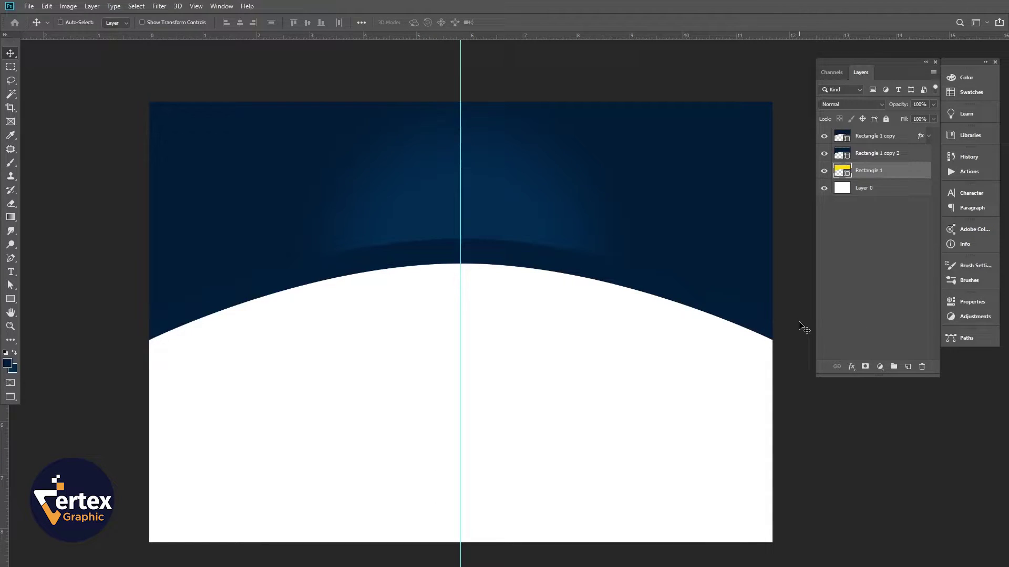
- Nudge the yellow arch down so a wide yellow band shows below the navy arches
key("Down")
key("Down")
key("Down")
key("Down")
key("Down")
key("Down")
key("Down")
key("Down")
key("Down")
key("Down")
key("Down")
key("Down")
key("Down")
key("Down")
key("Down")
key("Down")
key("Down")
key("Down")
key("Down")
key("Down")
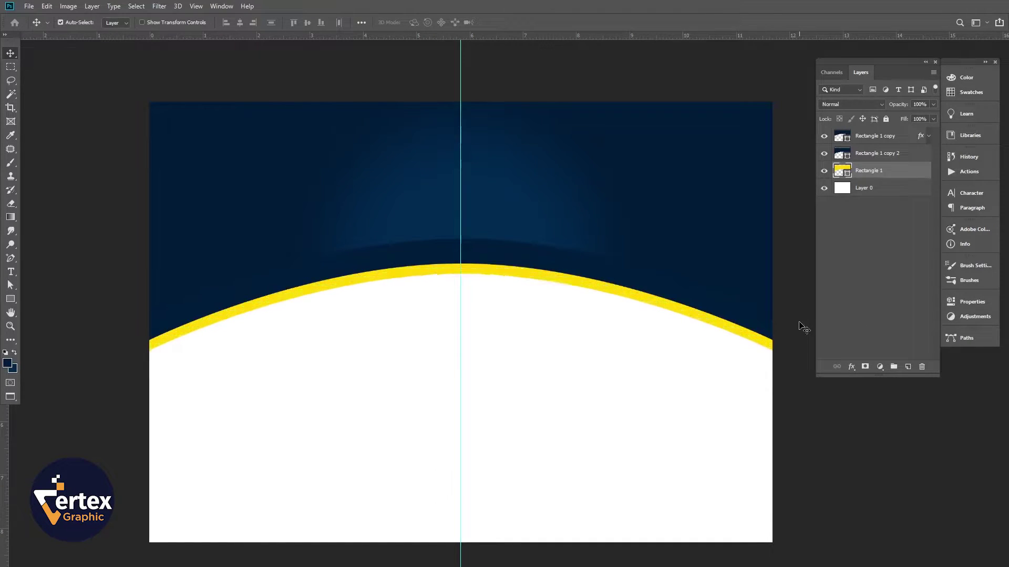
key("Down")
key("Down")
key("Down")
key("Down")
key("Down")
key("Down")
key("Down")
key("Down")
key("Down")
key("Down")
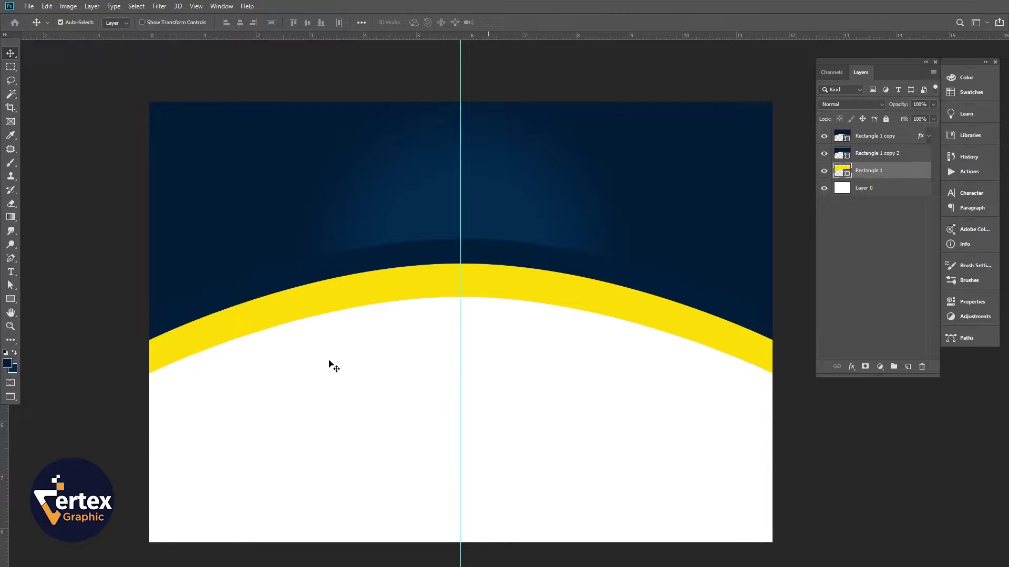
- Select the yellow arch's middle anchor point with Direct Selection and nudge it up to make the band thinner at the centre
left_click(13, 288)
left_click_drag(481, 330, 440, 293)
key("shift+Up")
key("shift+Up")
key("shift+Up")
key("shift+Up")
key("shift+Up")
key("shift+Up")
key("shift+Up")
key("shift+Up")
key("shift+Up")
key("shift+Up")
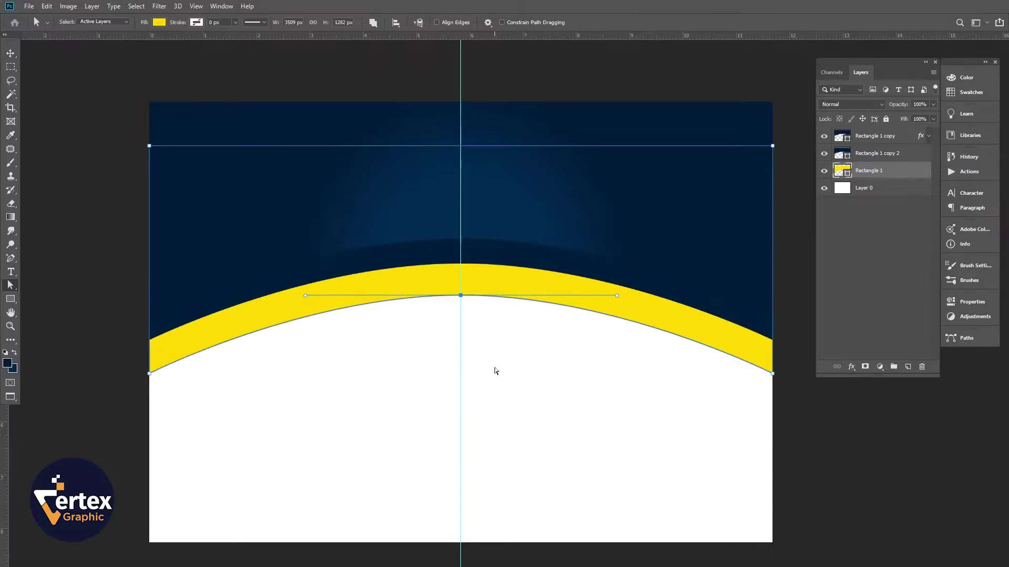
key("shift+Up")
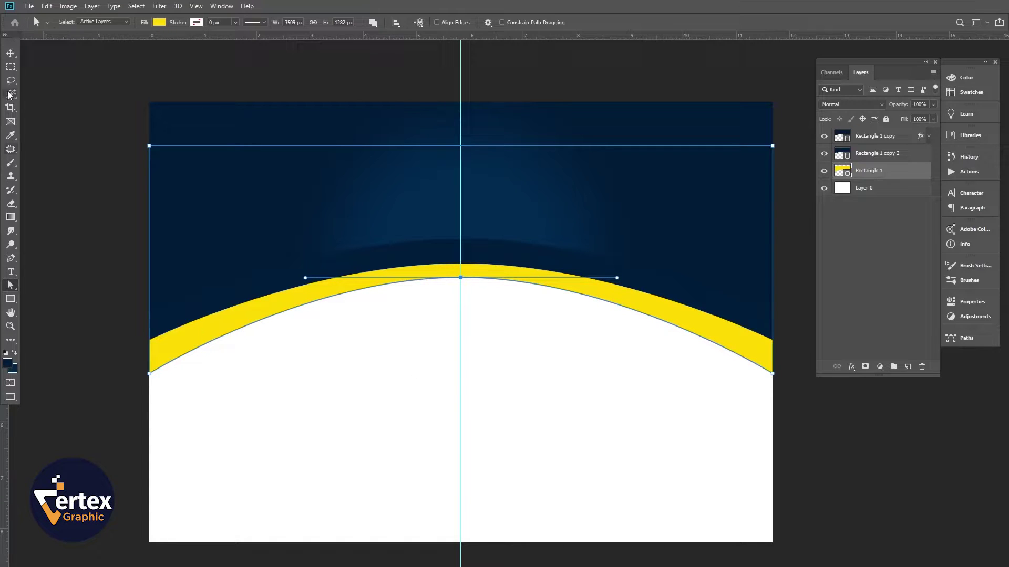
left_click(10, 53)
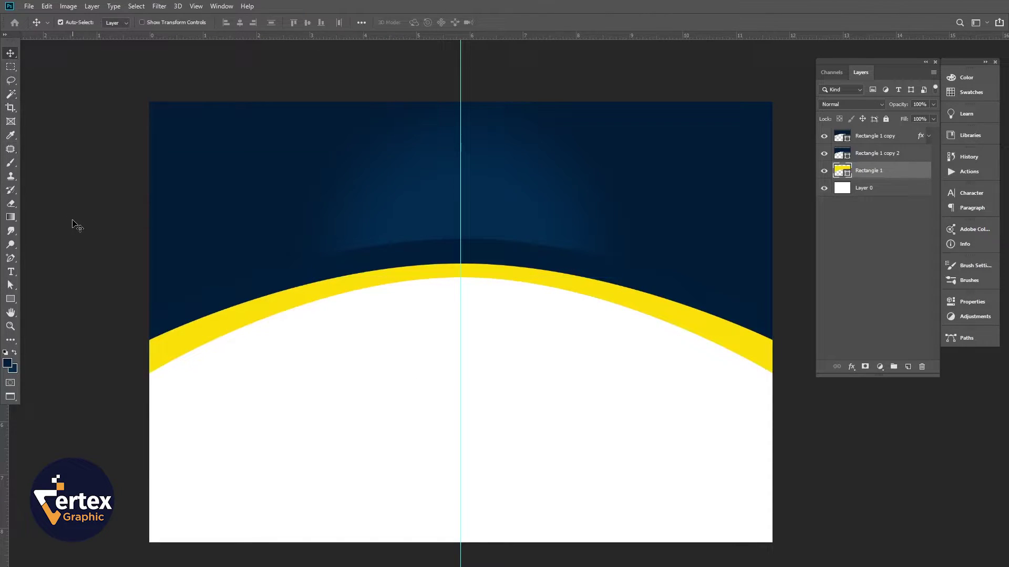
- Add a Gradient Overlay to the yellow arch using the Orange, Yellow, Orange preset
double_click(908, 176)
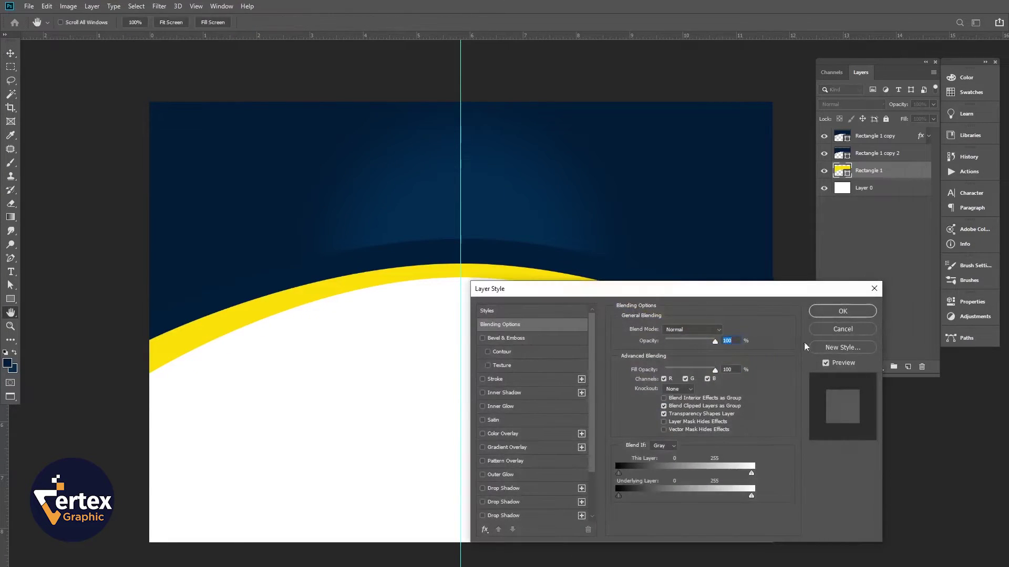
left_click_drag(588, 295, 571, 211)
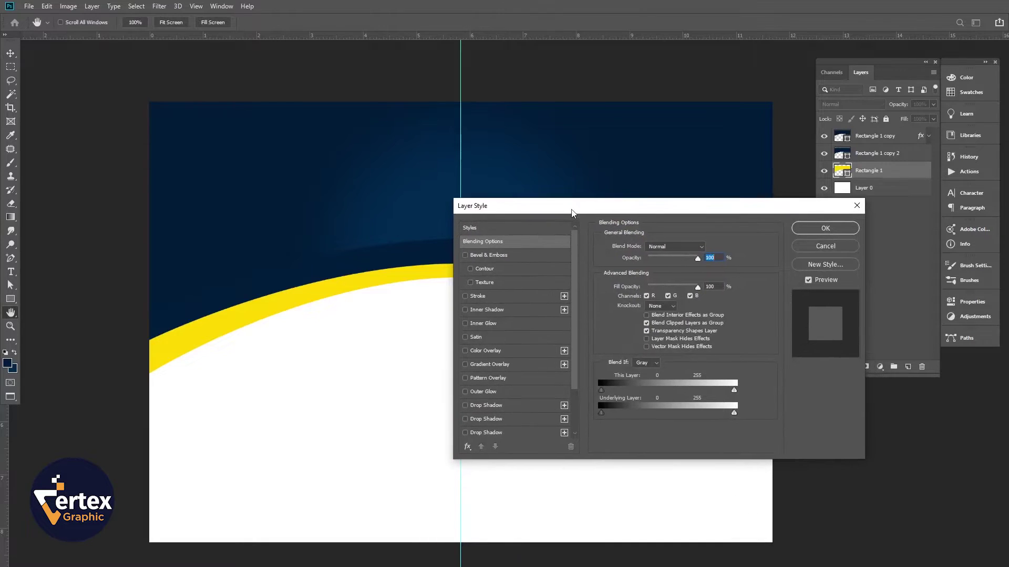
left_click(521, 364)
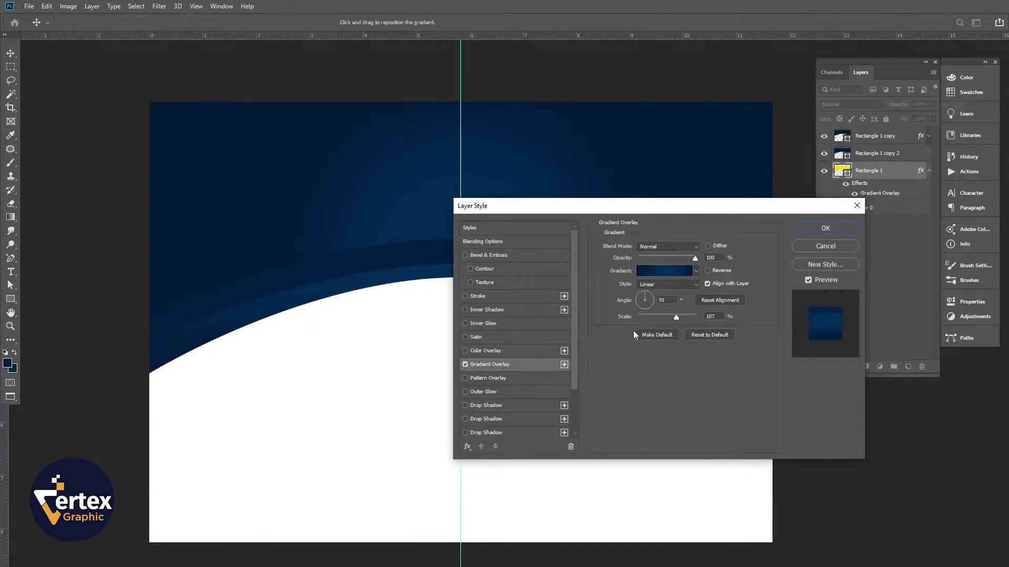
left_click(670, 275)
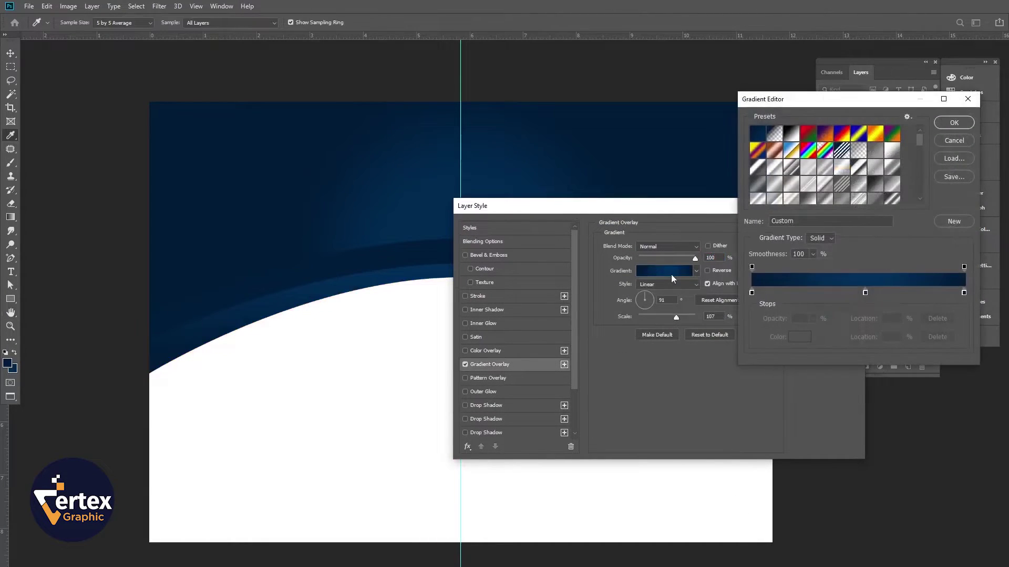
left_click(876, 133)
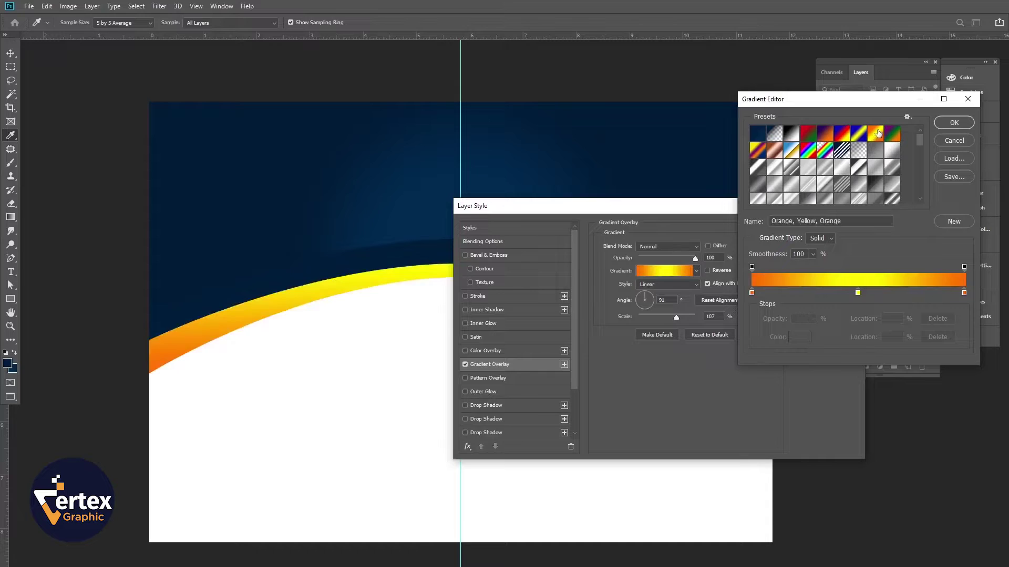
left_click(954, 123)
left_click_drag(760, 211, 902, 358)
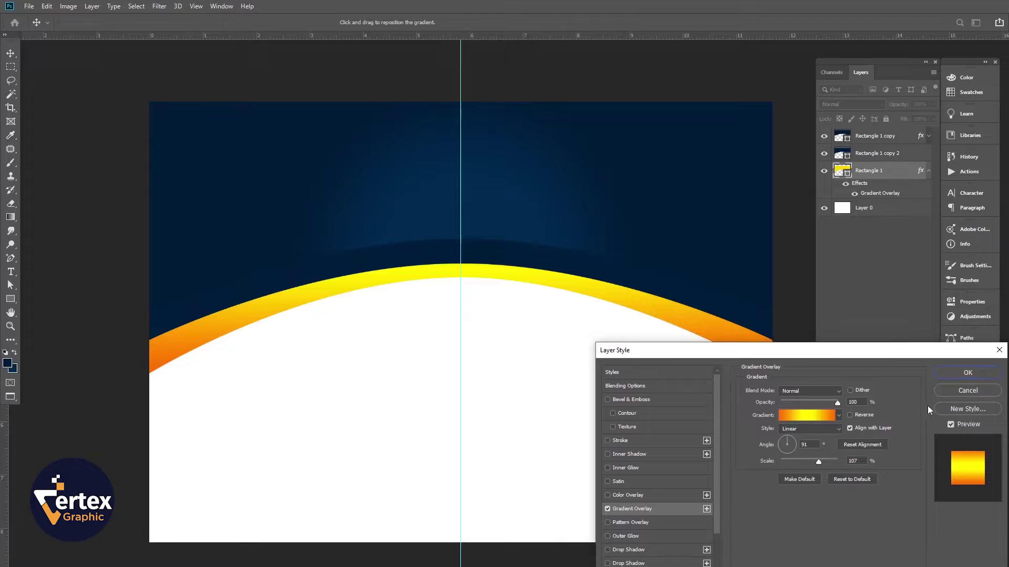
left_click(968, 372)
- Duplicate the orange-yellow Rectangle 1 layer and move the duplicate beneath the original
left_click(929, 171)
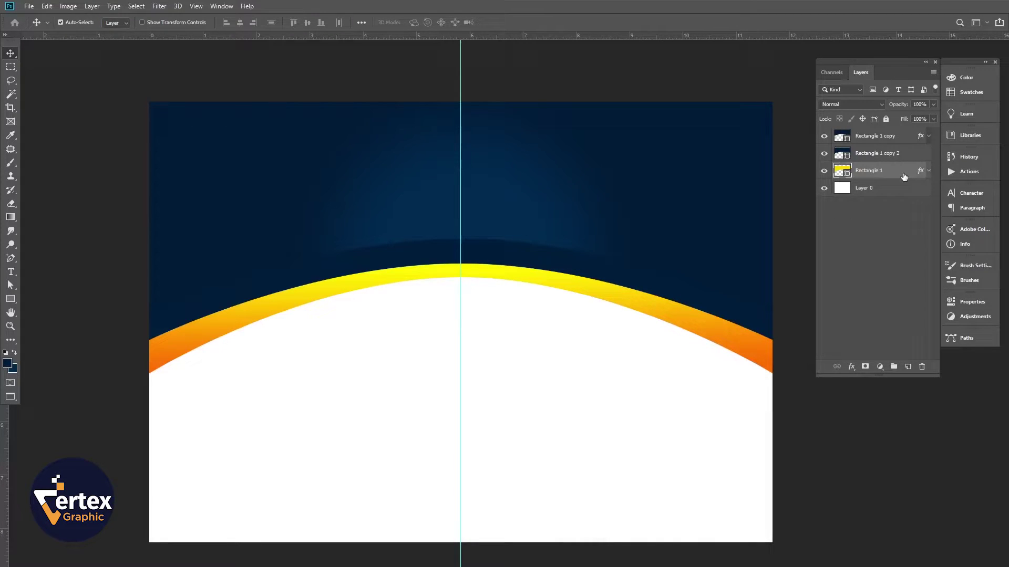
key("ctrl+j")
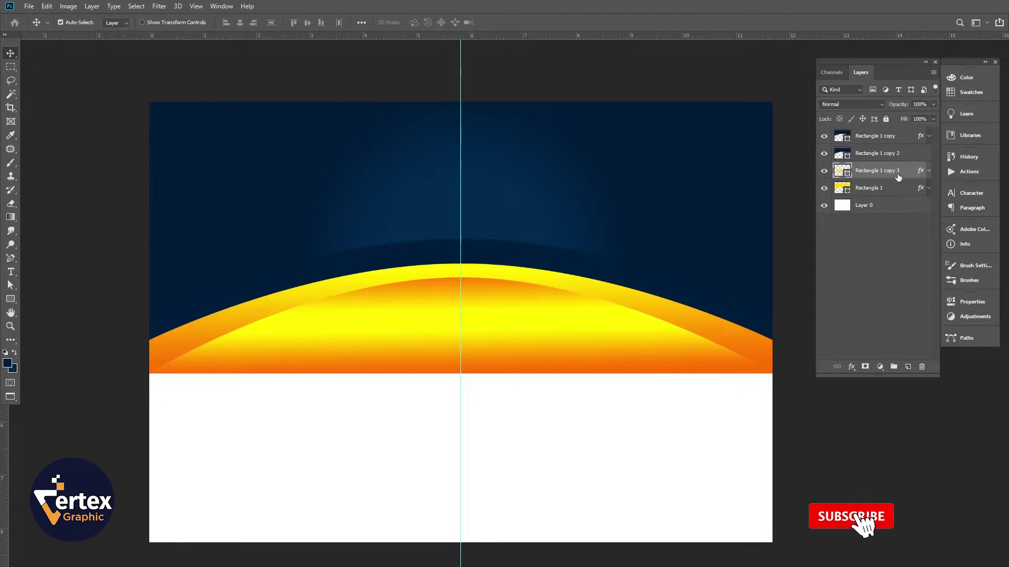
left_click_drag(903, 174, 905, 198)
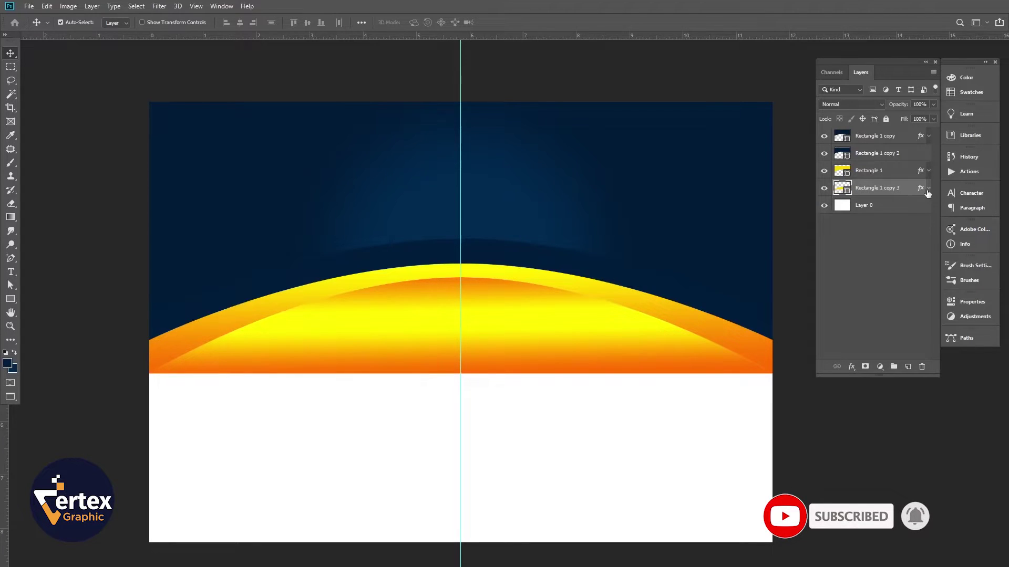
- Replace the duplicate beneath Rectangle 1 with a new copy placed above the original and nudged slightly up
left_click(928, 189)
left_click_drag(900, 193, 923, 366)
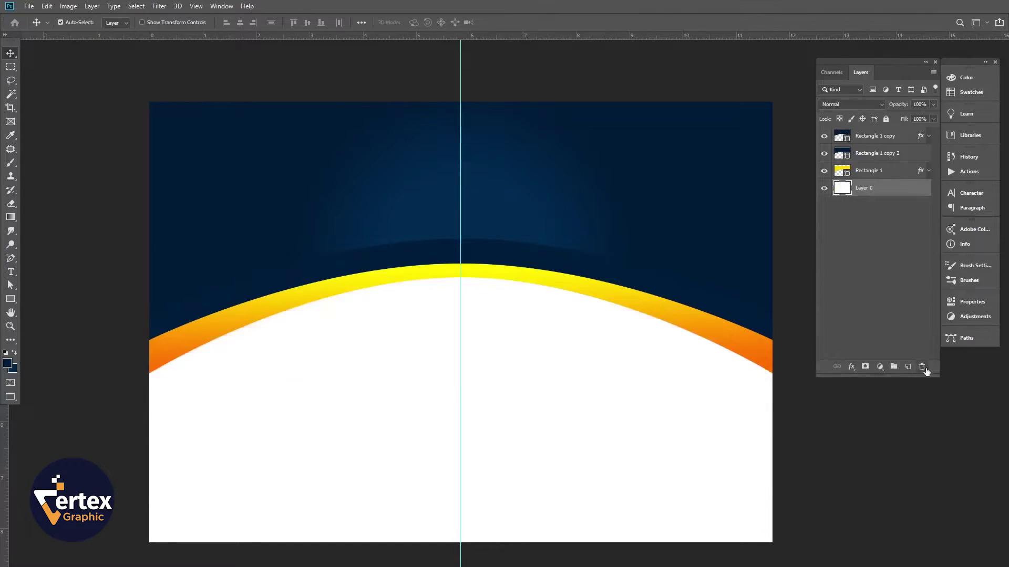
left_click(885, 176)
left_click(928, 172)
left_click(928, 172)
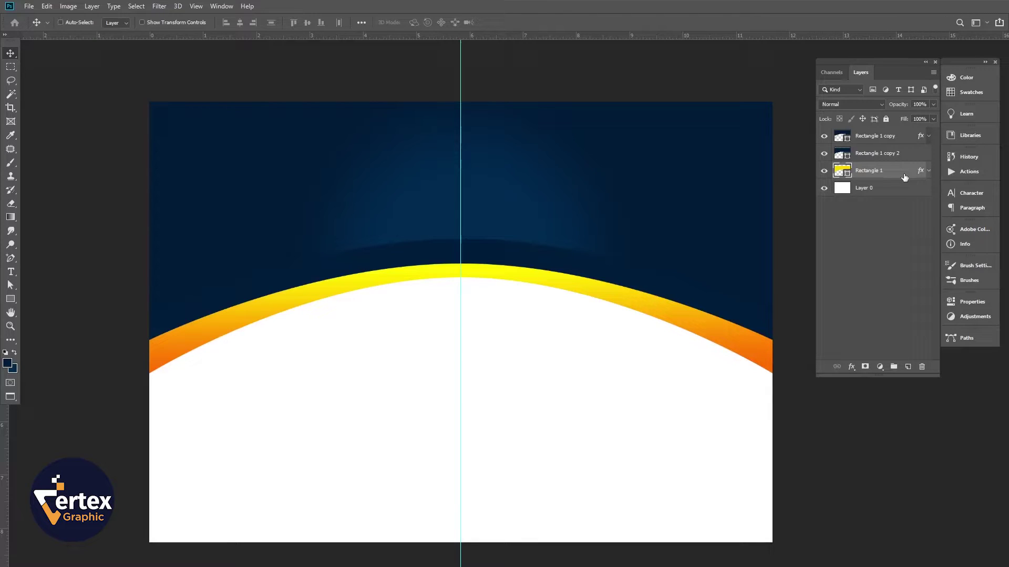
key("ctrl+j")
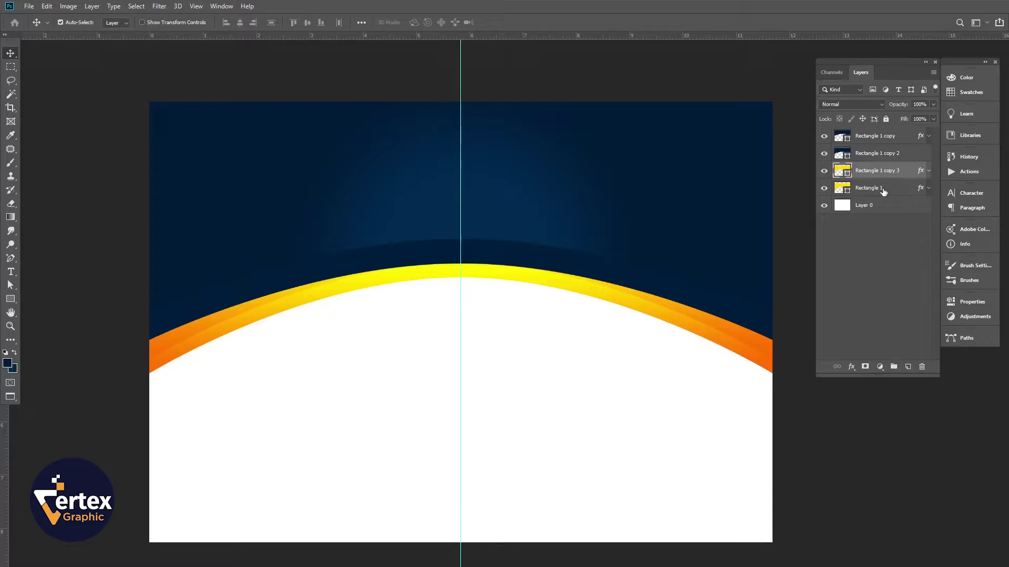
- Lower the middle anchor point of Rectangle 1 copy 3 with Direct Selection so two orange-yellow bands follow the arch, and deselect
scroll(486, 315, "up", 1)
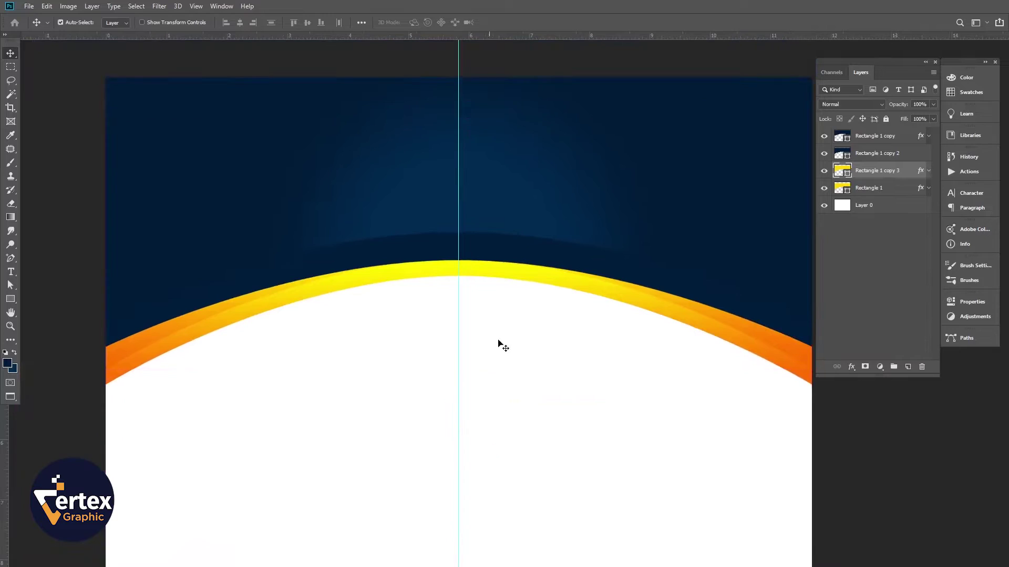
key("ctrl+t")
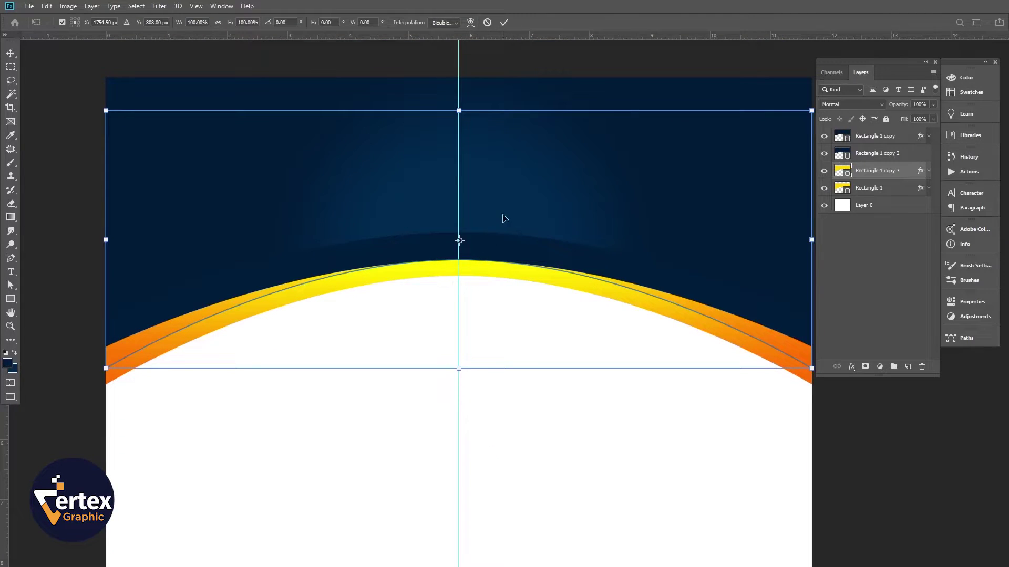
key("Return")
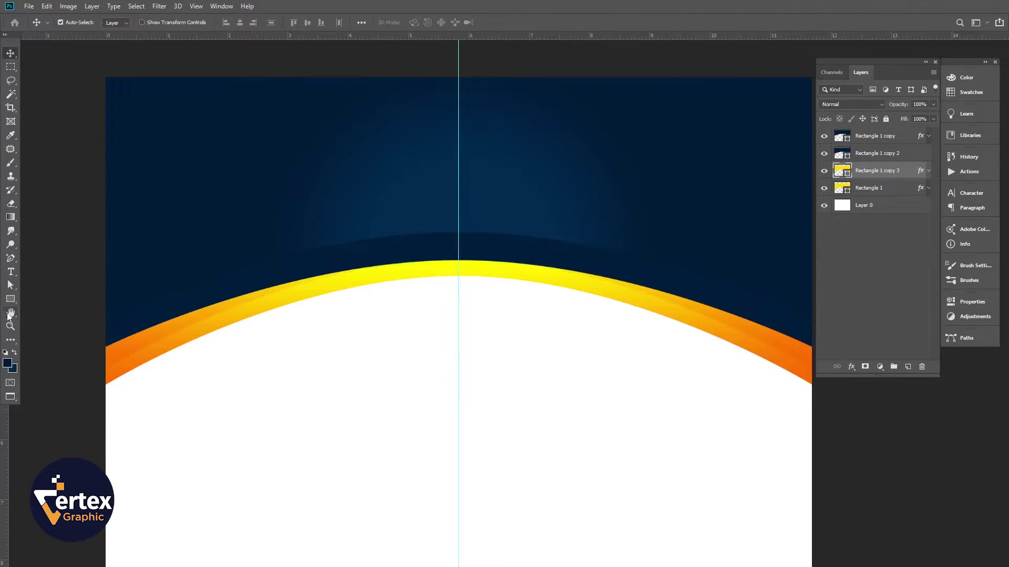
left_click(11, 285)
left_click(459, 261)
left_click_drag(458, 261, 459, 268)
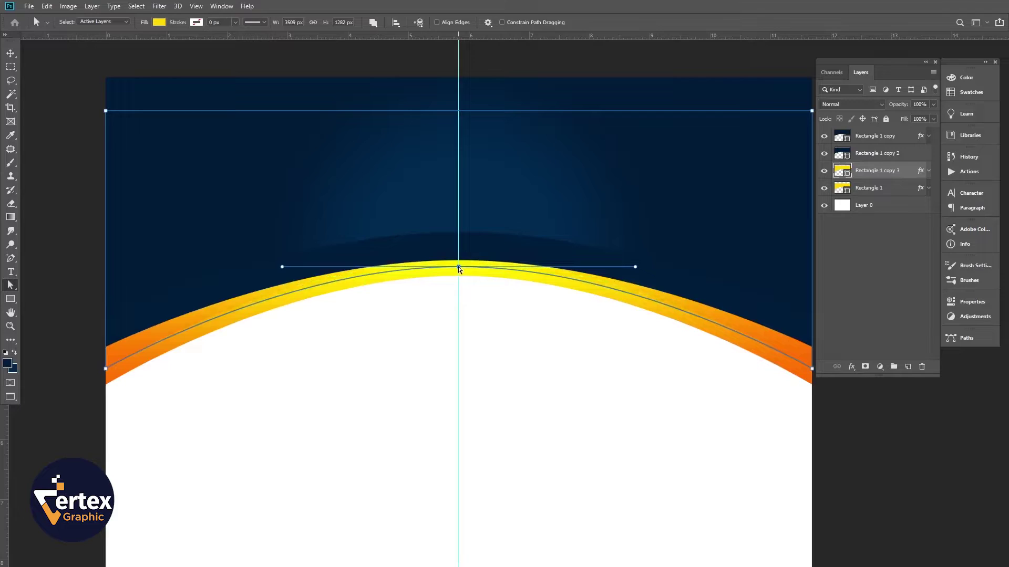
left_click(11, 53)
left_click(117, 207)
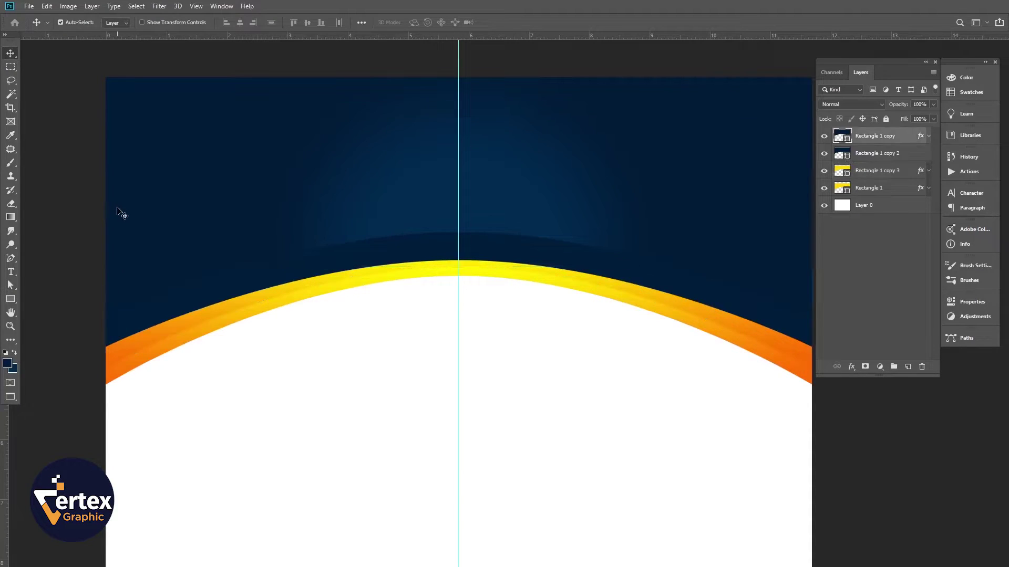
left_click(72, 243)
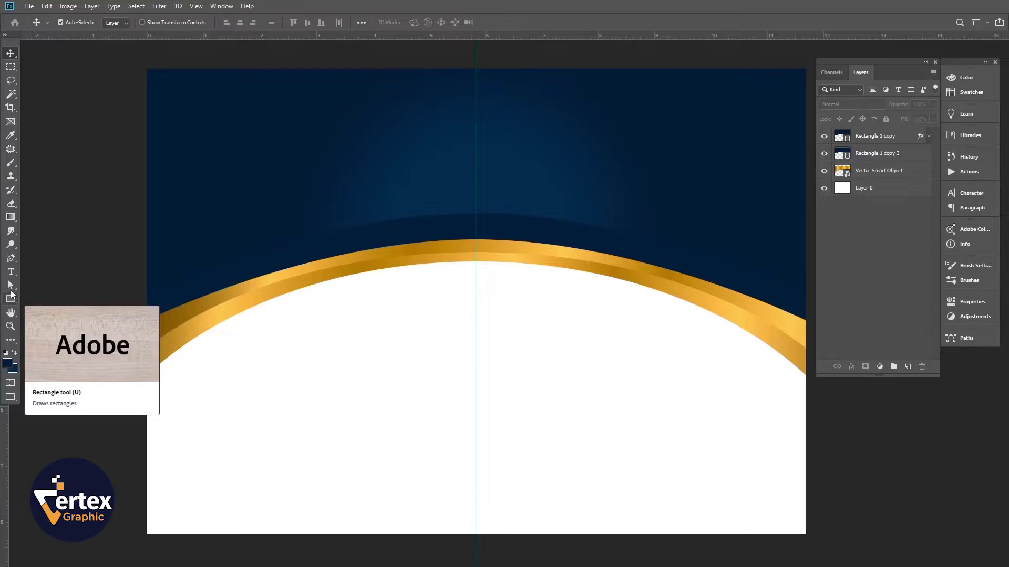
- Draw a closed navy Pen shape curving from the arch's centre at the guide down past the left page edge and around above the bands
left_click(11, 258)
left_click(53, 257)
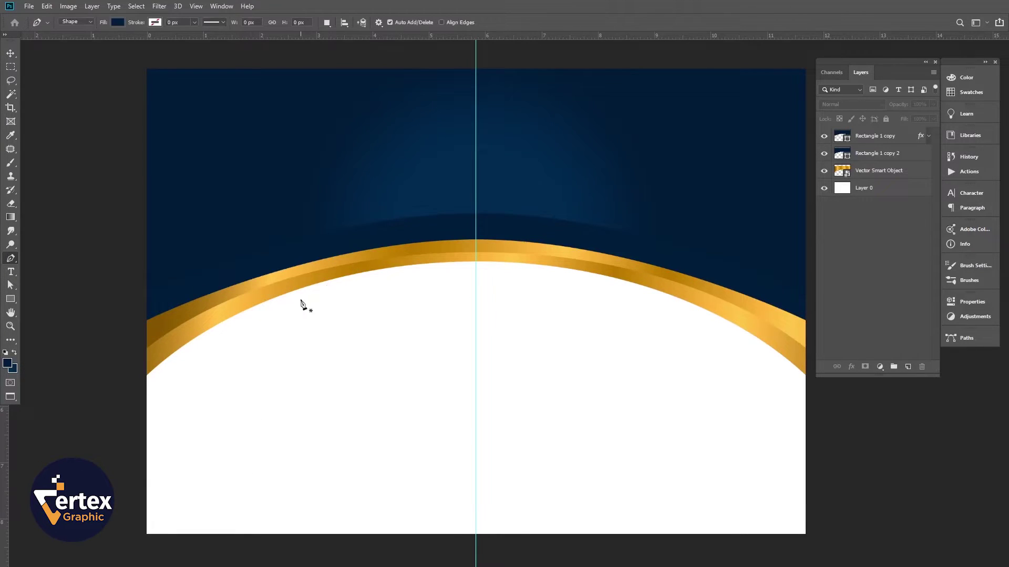
left_click(475, 263)
left_click_drag(317, 412, 393, 352)
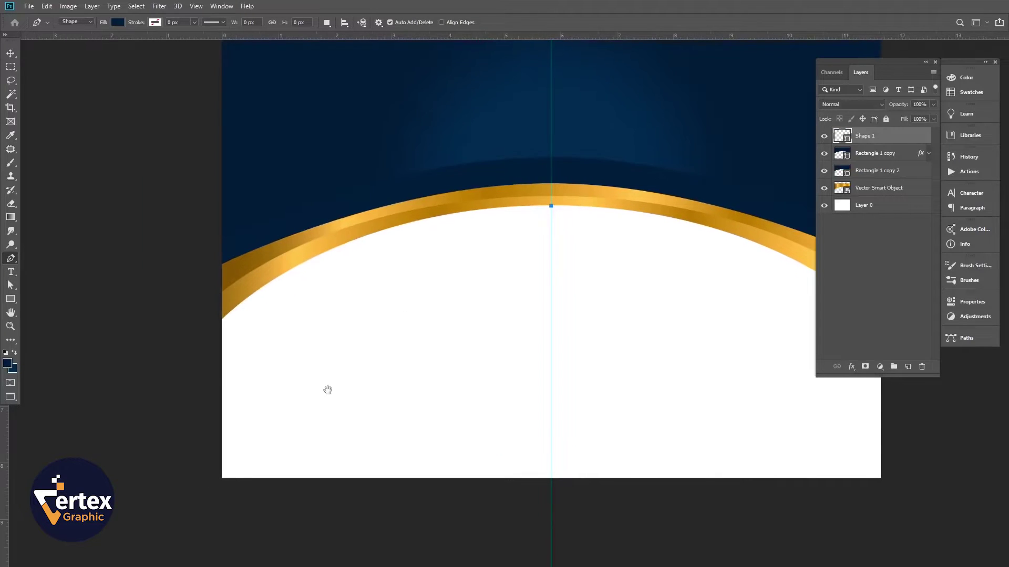
left_click_drag(195, 490, 114, 523)
left_click_drag(313, 190, 306, 353)
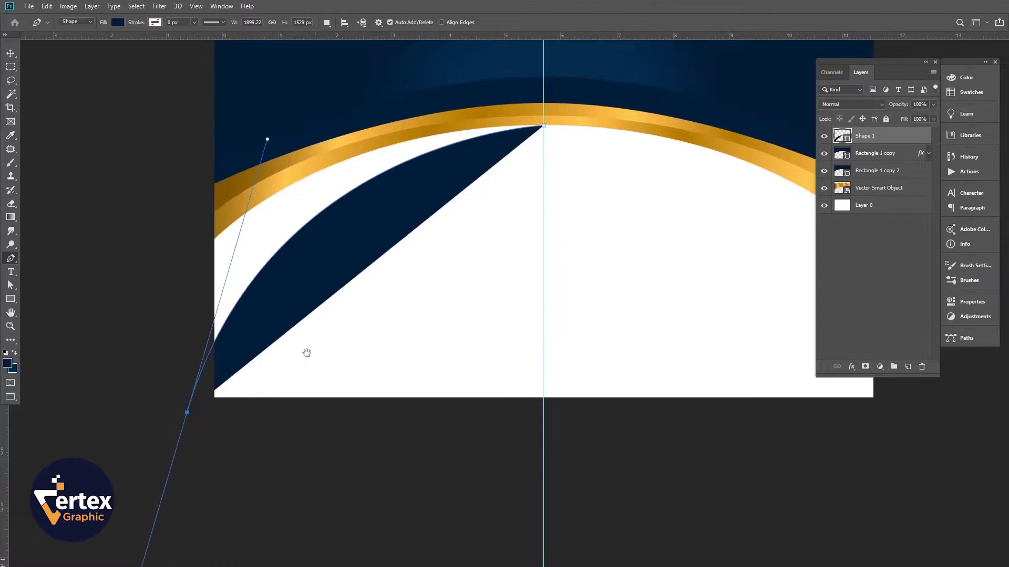
left_click(187, 413)
left_click(163, 164)
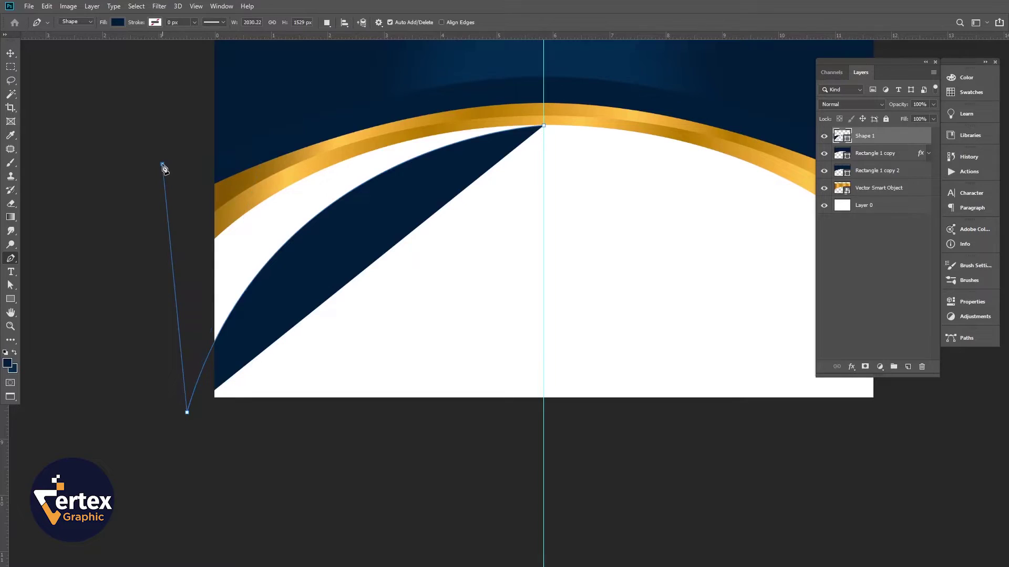
left_click(190, 105)
left_click(461, 64)
left_click(544, 125)
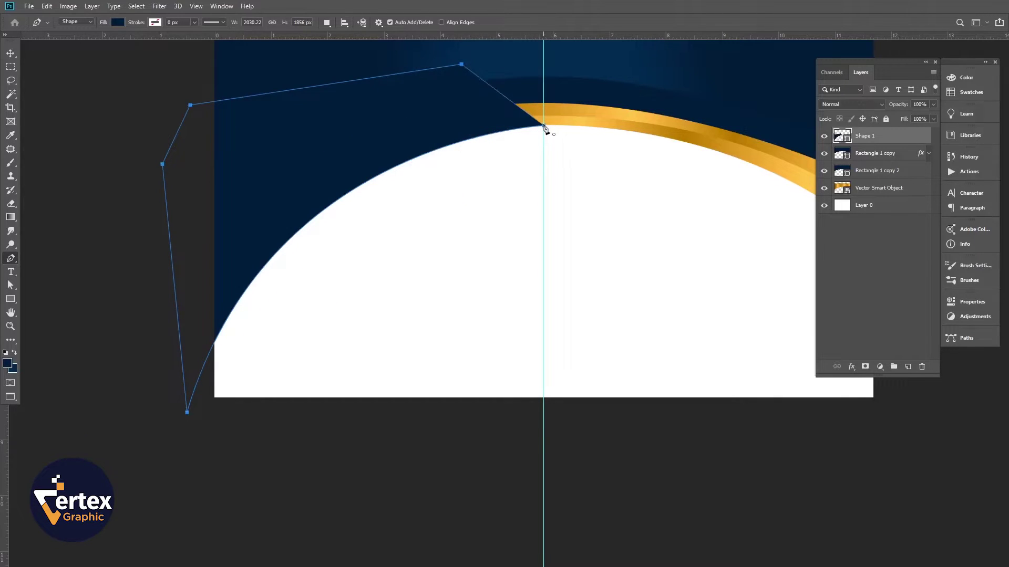
- Move the Shape 1 layer below Vector Smart Object and set its fill colour to f0f0f0
left_click(9, 58)
left_click_drag(875, 142, 876, 193)
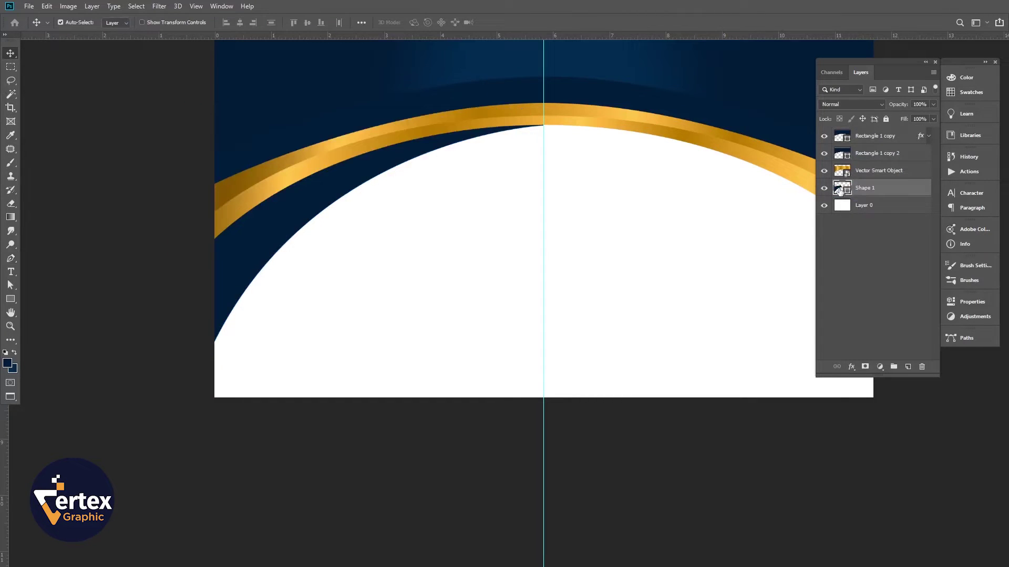
double_click(842, 188)
mouse_move(389, 391)
left_mouse_down()
mouse_move(368, 348)
mouse_move(337, 334)
left_mouse_up()
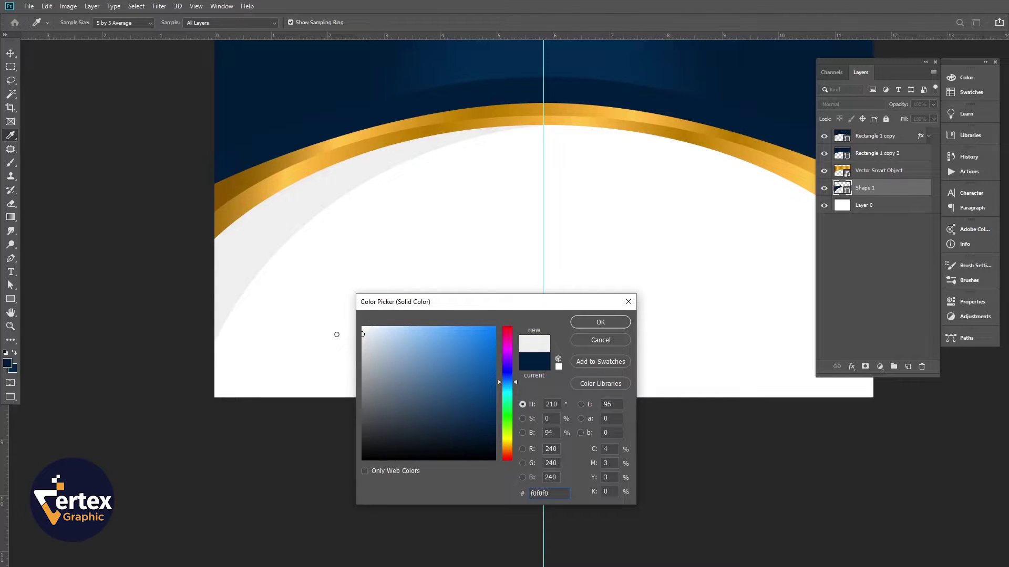
left_click(599, 323)
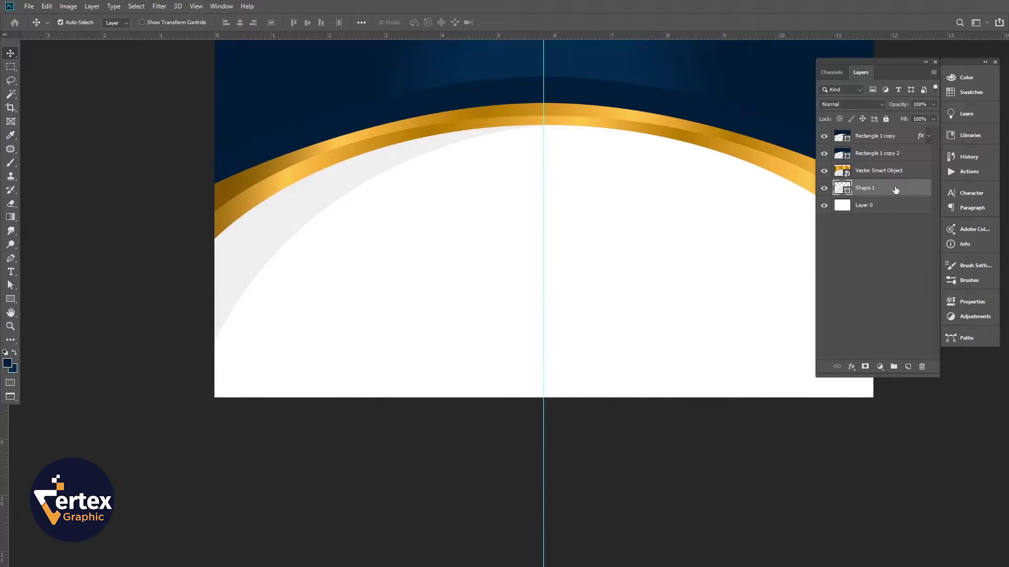
- Duplicate the Shape 1 layer and give the copy a slightly darker grey fill
key("ctrl+j")
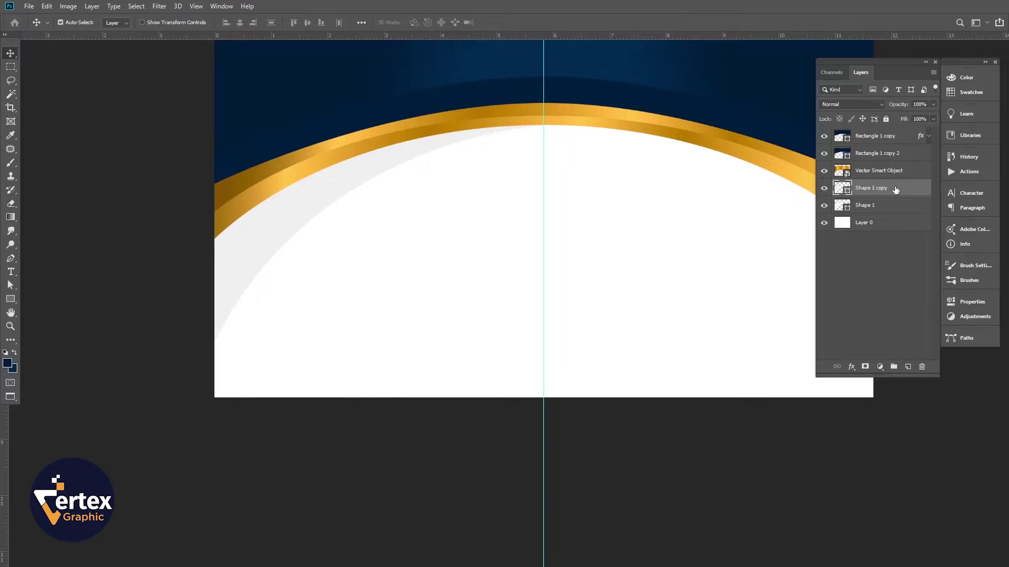
double_click(841, 190)
left_click(363, 338)
left_click(589, 322)
- Rotate Shape 1 copy clockwise by about 4.5° and position it as a narrower grey band under the gold arch
key("ctrl+t")
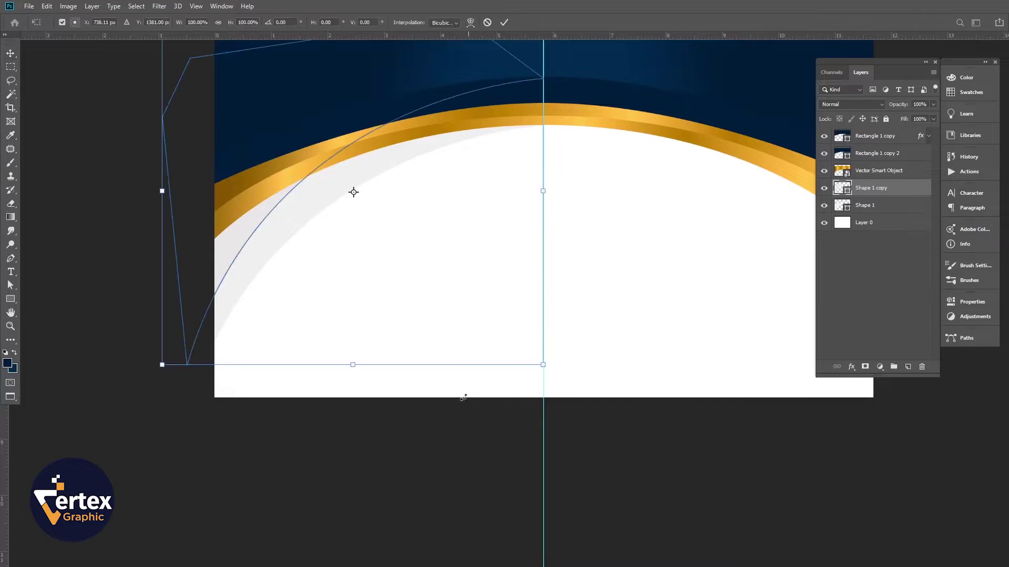
left_click_drag(558, 161, 560, 173)
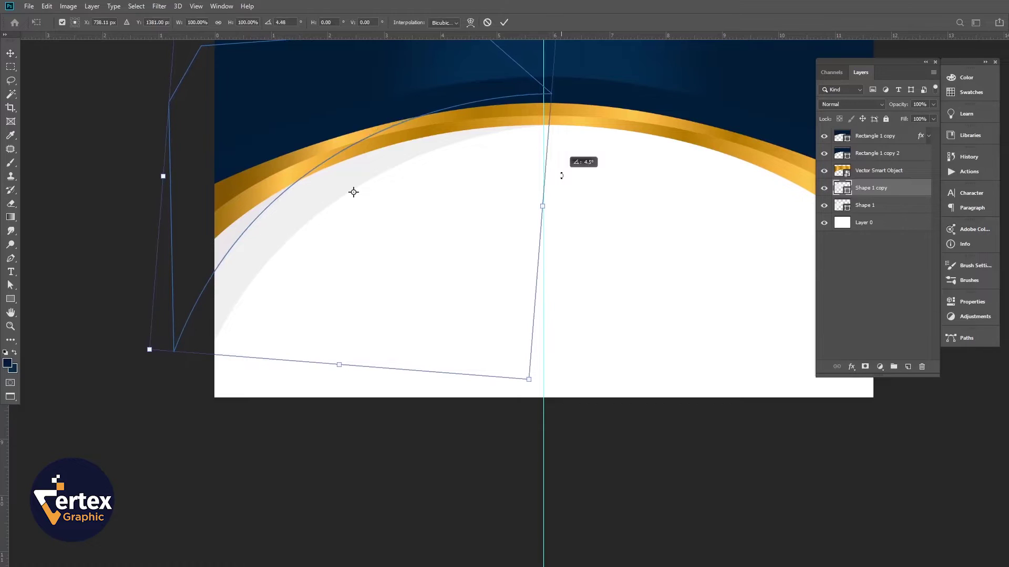
left_click_drag(435, 176, 434, 176)
key("Return")
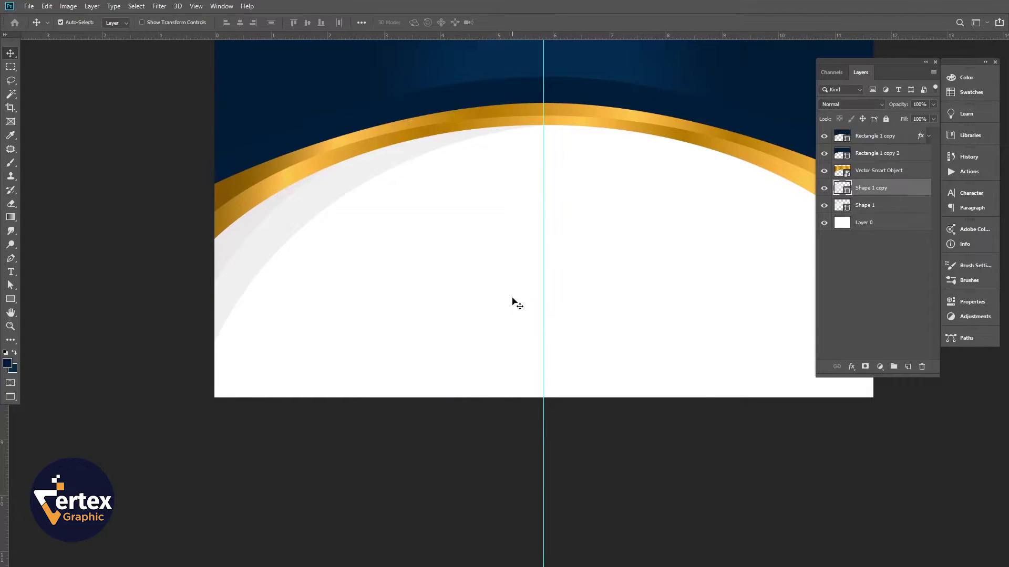
left_click(412, 231, "ctrl+alt")
left_click_drag(416, 249, 350, 303)
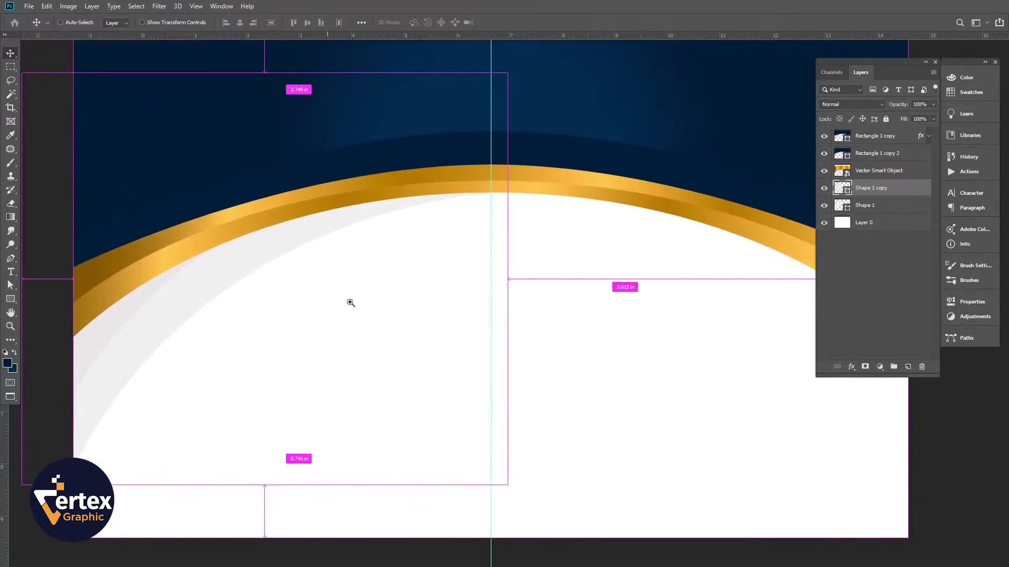
left_click(350, 304, "alt")
scroll(386, 313, "up", 2)
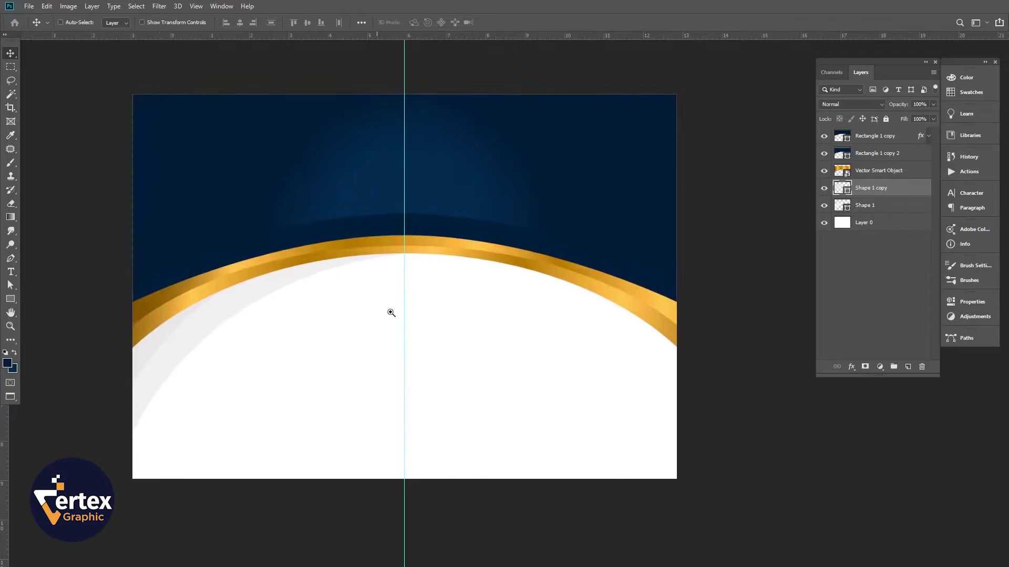
- Group the Shape 1 and Shape 1 copy layers and duplicate the group
left_click(869, 205, "ctrl")
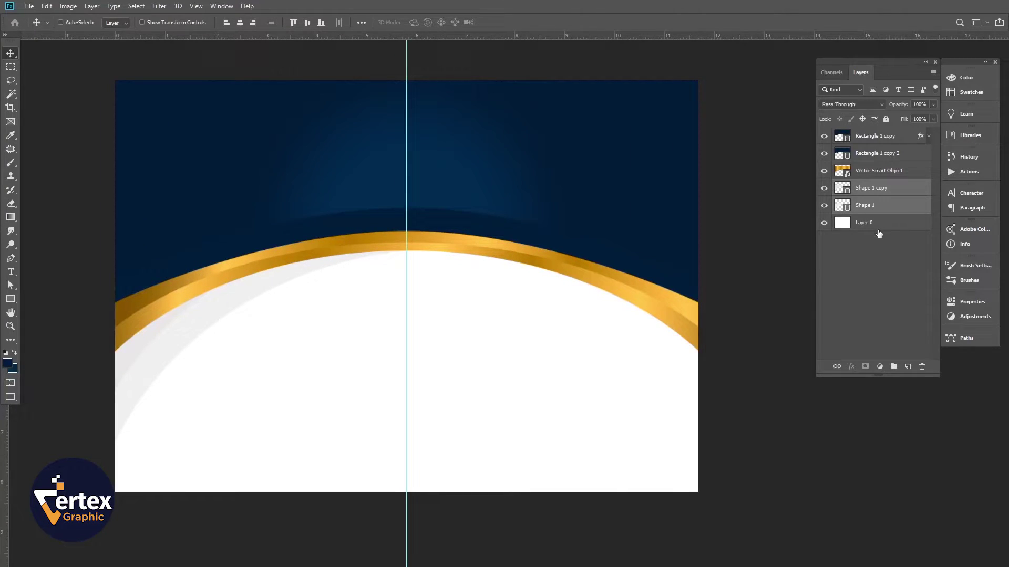
key("ctrl+g")
key("ctrl+j")
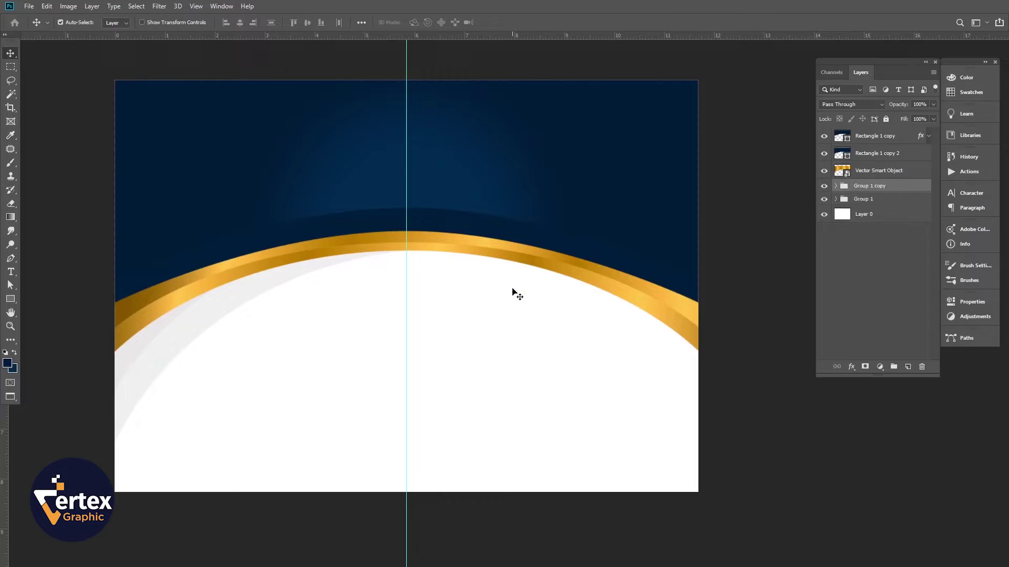
- Flip the duplicated group horizontally and move it to the right of the centre guide to mirror the grey bands
key("ctrl+t")
right_click(249, 309)
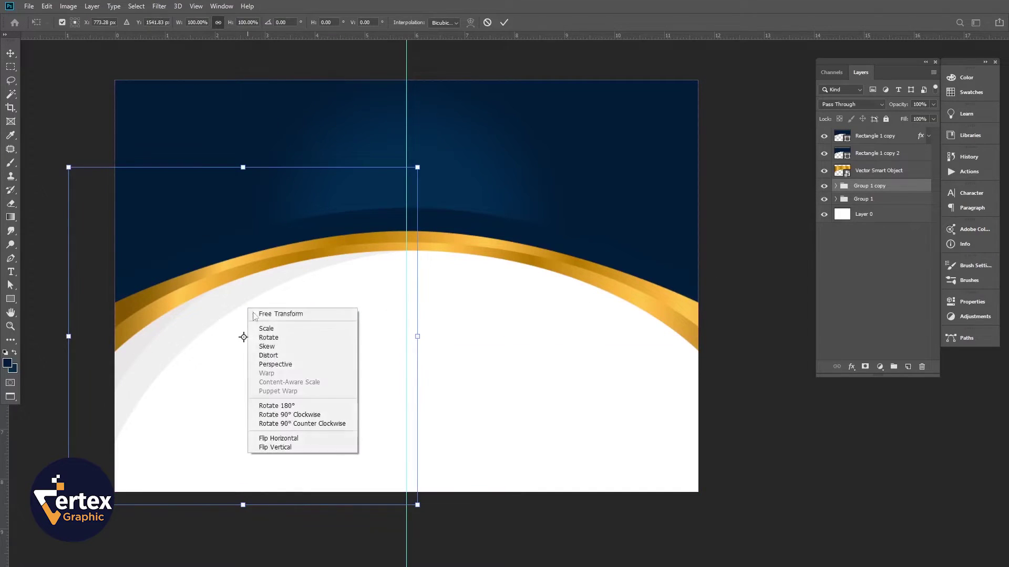
left_click(293, 448)
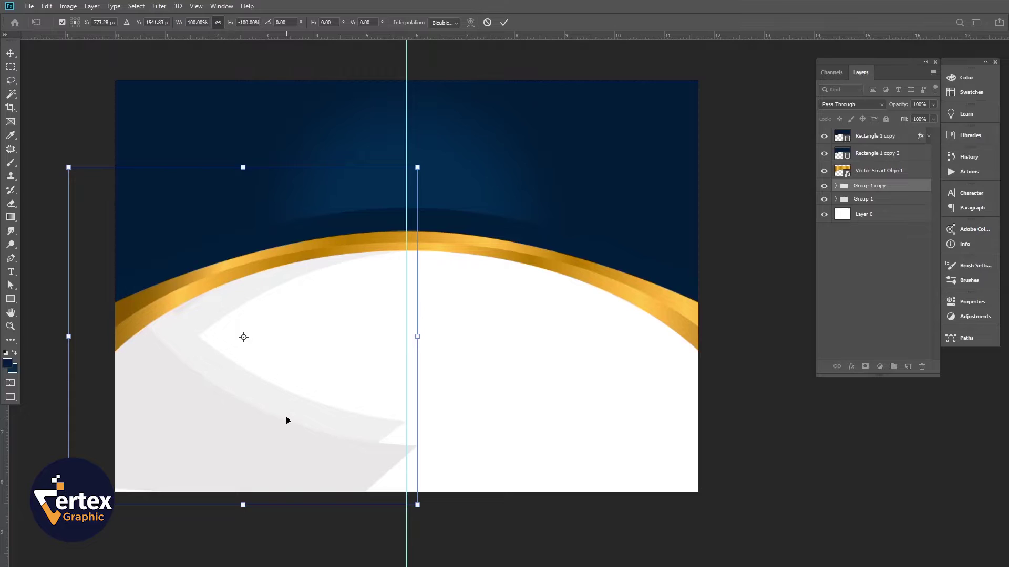
right_click(303, 342)
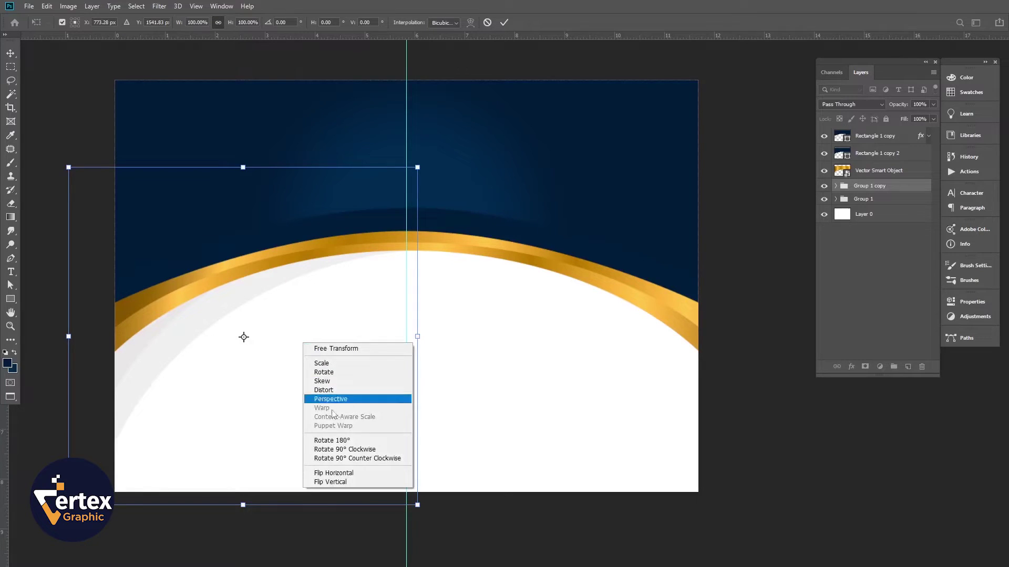
left_click(326, 471)
left_click_drag(253, 413, 573, 420)
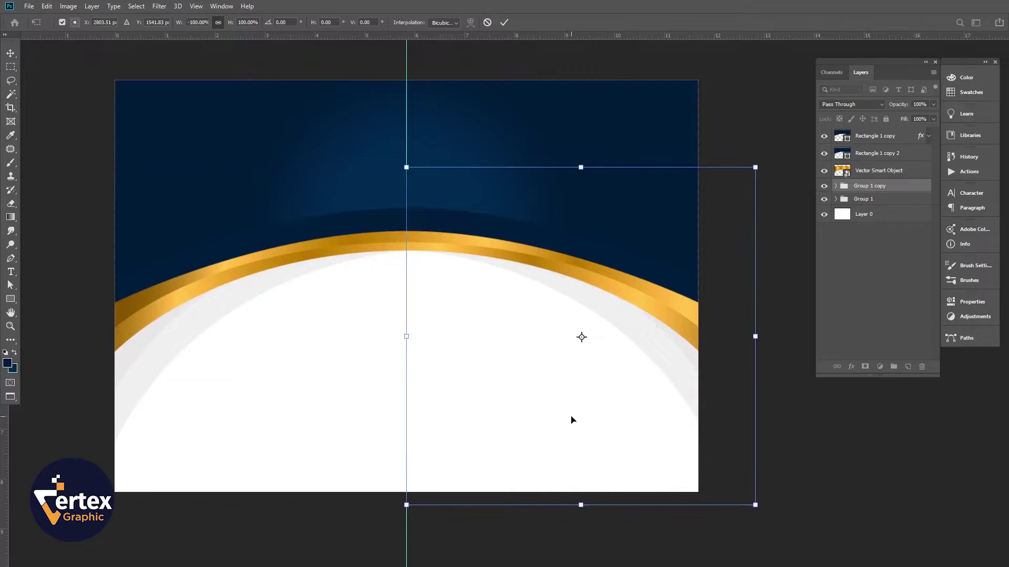
key("Return")
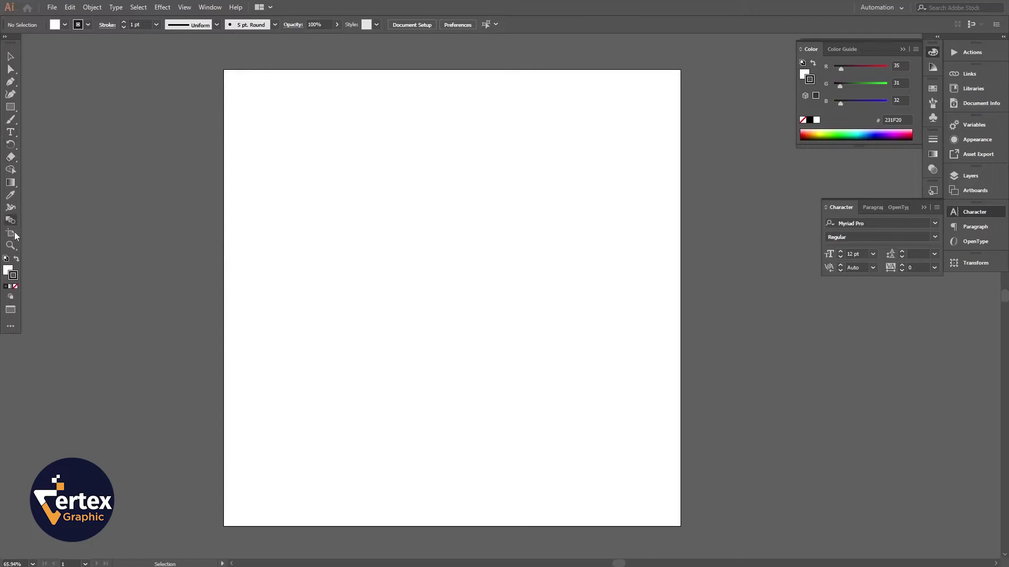
- Switch to Illustrator and draw a horizontal line about 723 px wide on the empty canvas left of the artboard
left_click(11, 106)
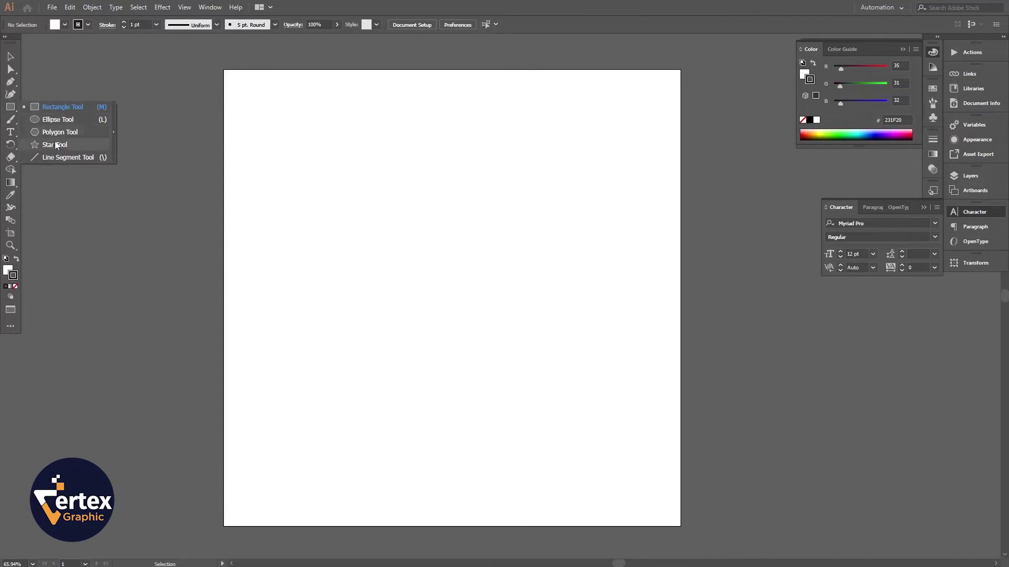
left_click(56, 157)
scroll(357, 221, "left", 8)
mouse_move(223, 167)
left_mouse_down()
mouse_move(284, 182)
mouse_move(552, 195)
left_mouse_up()
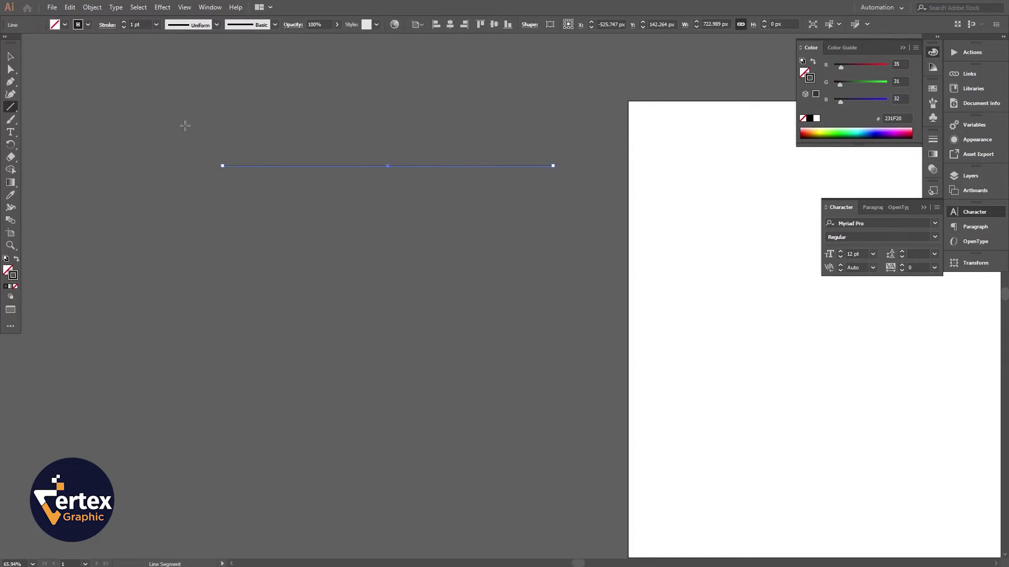
- Set the line's stroke to white and place a copy of it well below, aligned with the original
left_click(89, 25)
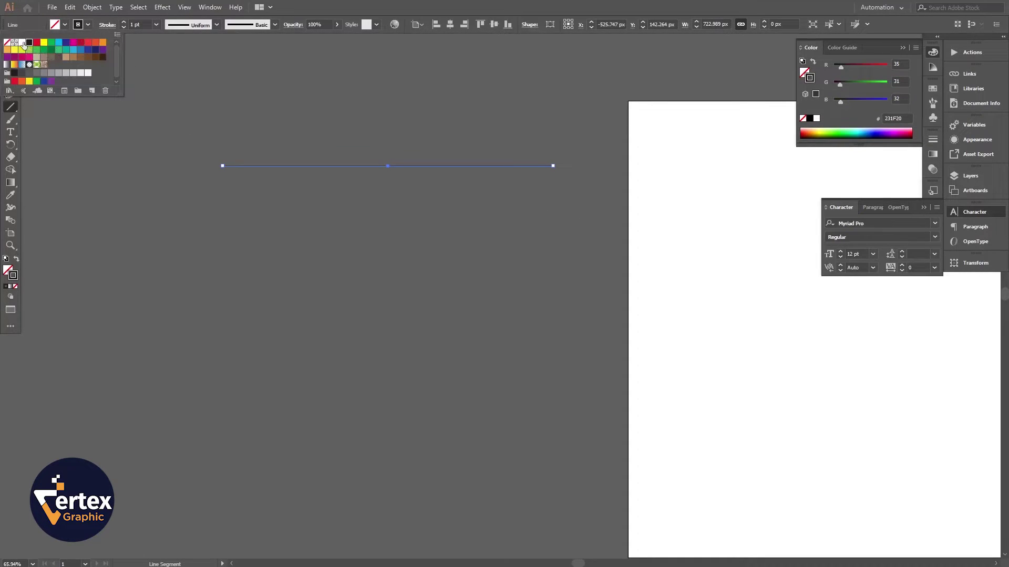
left_click(28, 48)
left_click(11, 56)
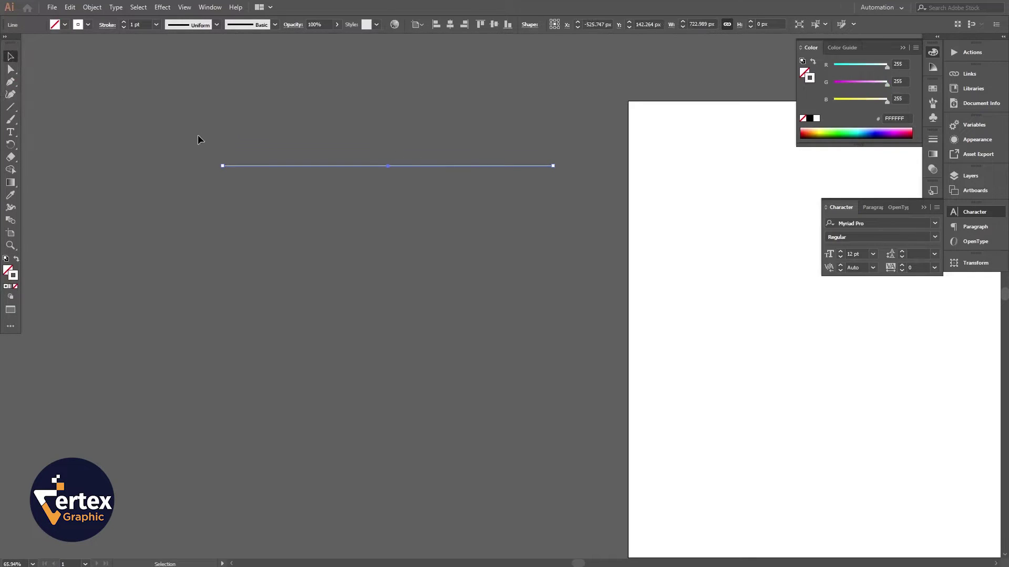
left_click_drag(302, 168, 317, 399)
left_click(280, 295)
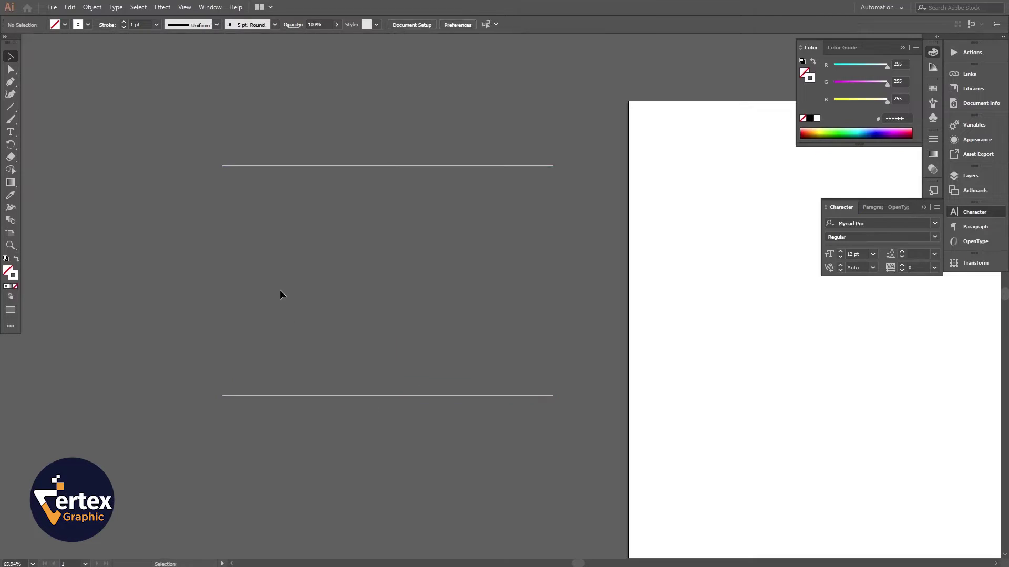
- Blend the two white horizontal lines with the Blend tool, from the upper line to the lower one
key("ctrl+a")
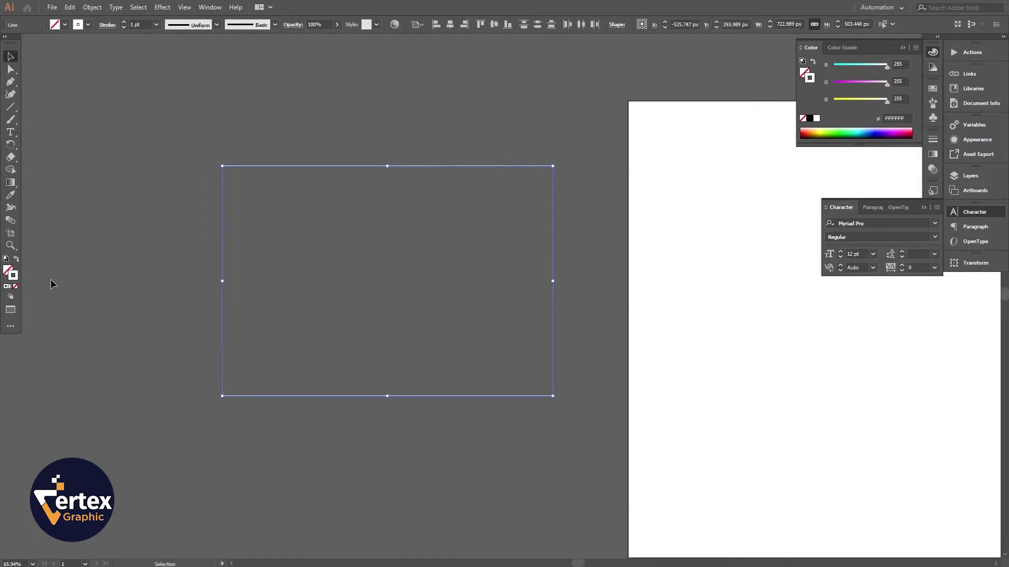
left_click(10, 222)
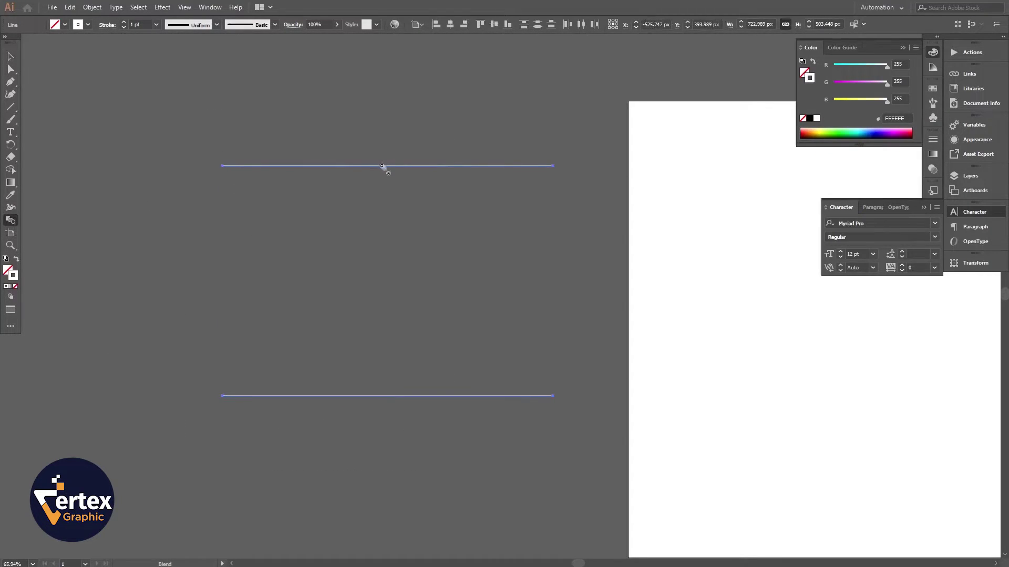
left_click(382, 167)
left_click(387, 397)
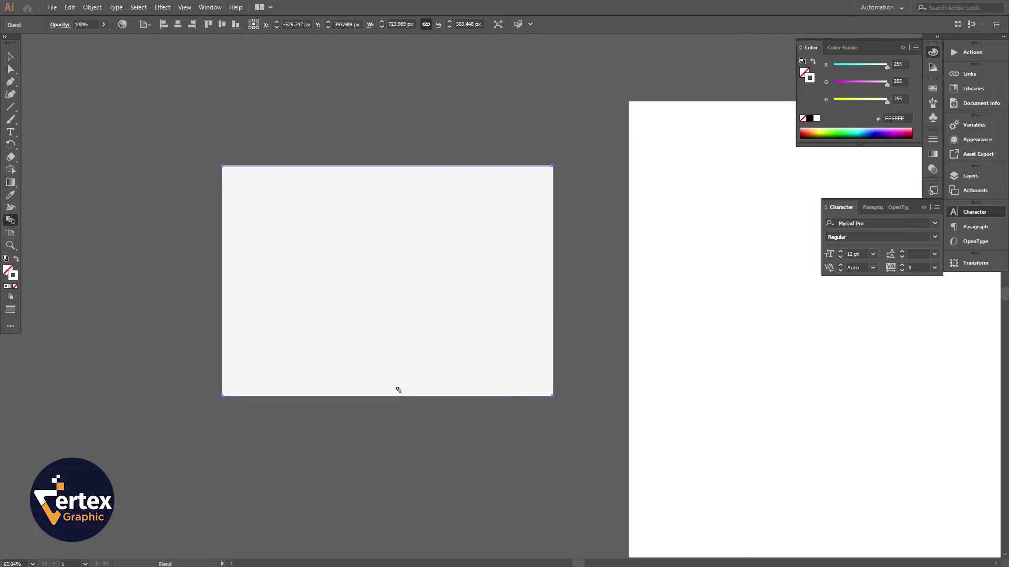
- Set the blend's spacing to Specified Steps with 100 steps
left_click(69, 7)
mouse_move(92, 7)
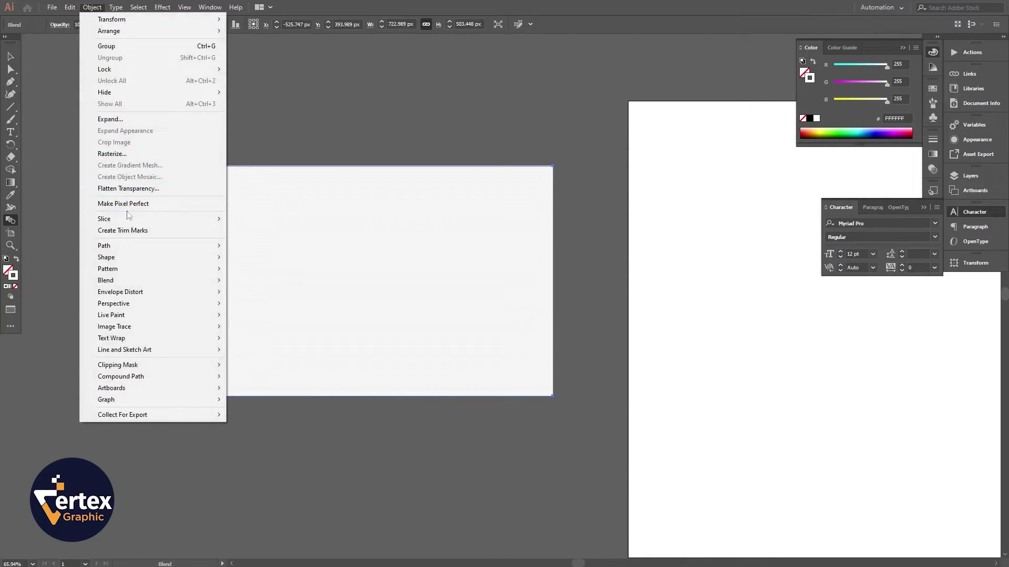
mouse_move(140, 280)
left_click(264, 307)
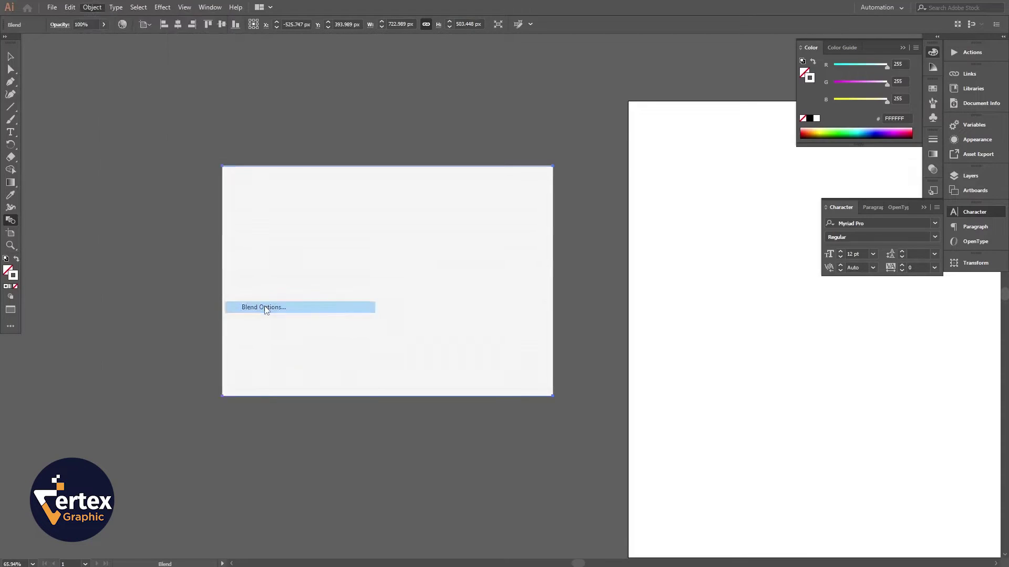
left_click(436, 310)
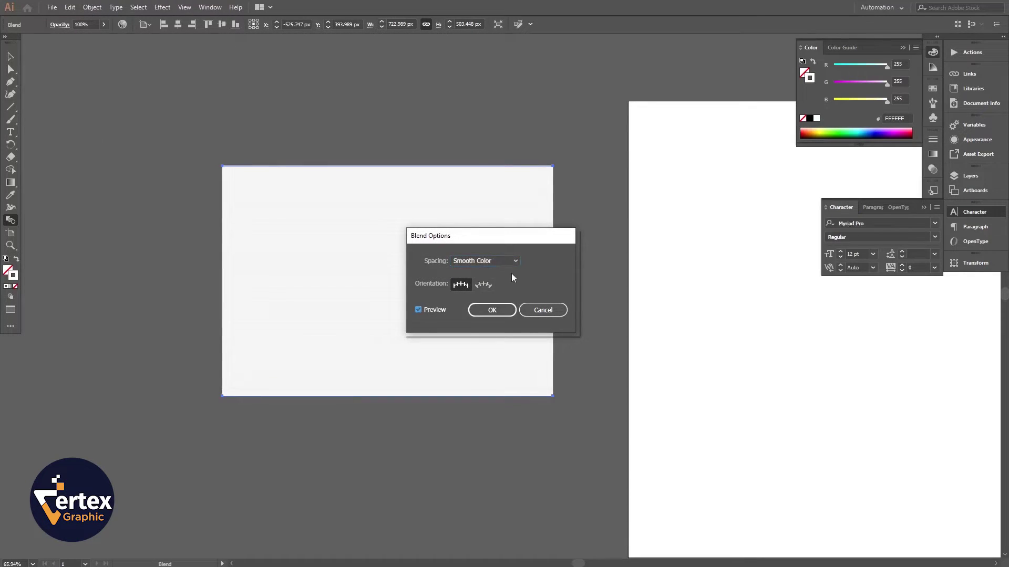
left_click(504, 261)
left_click(489, 280)
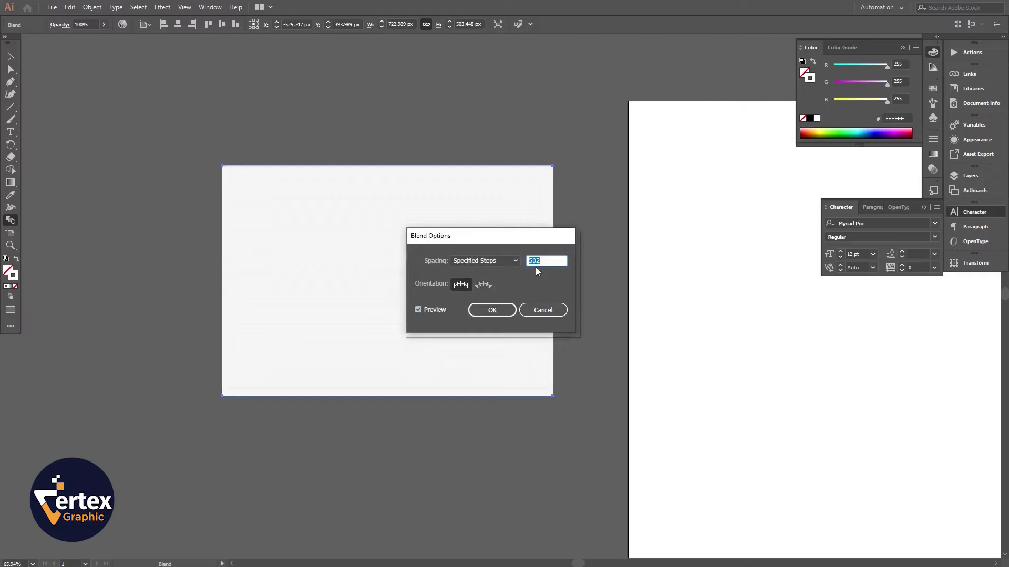
type("50")
key("Tab")
left_click(418, 310)
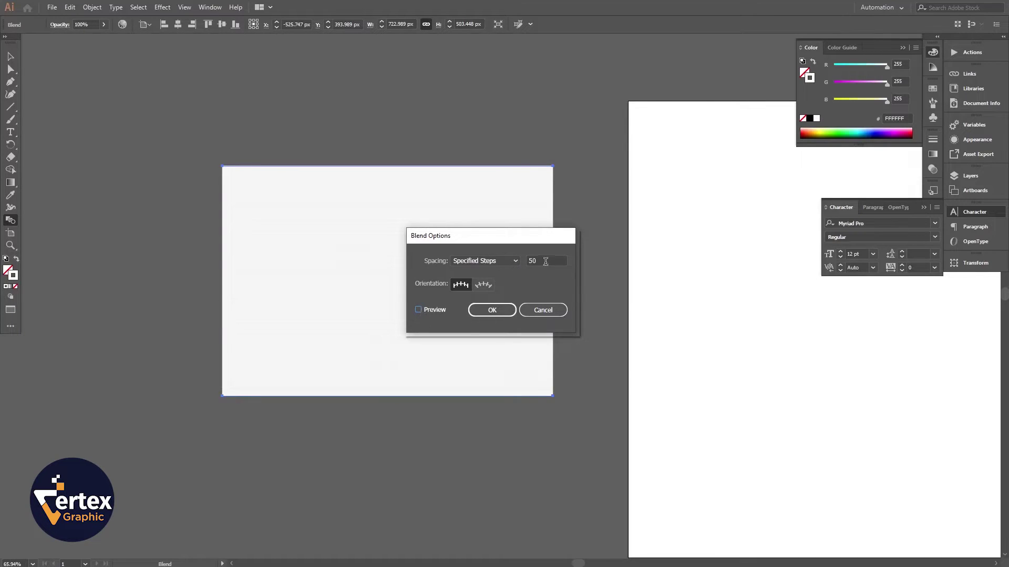
left_click_drag(545, 261, 518, 263)
type("100")
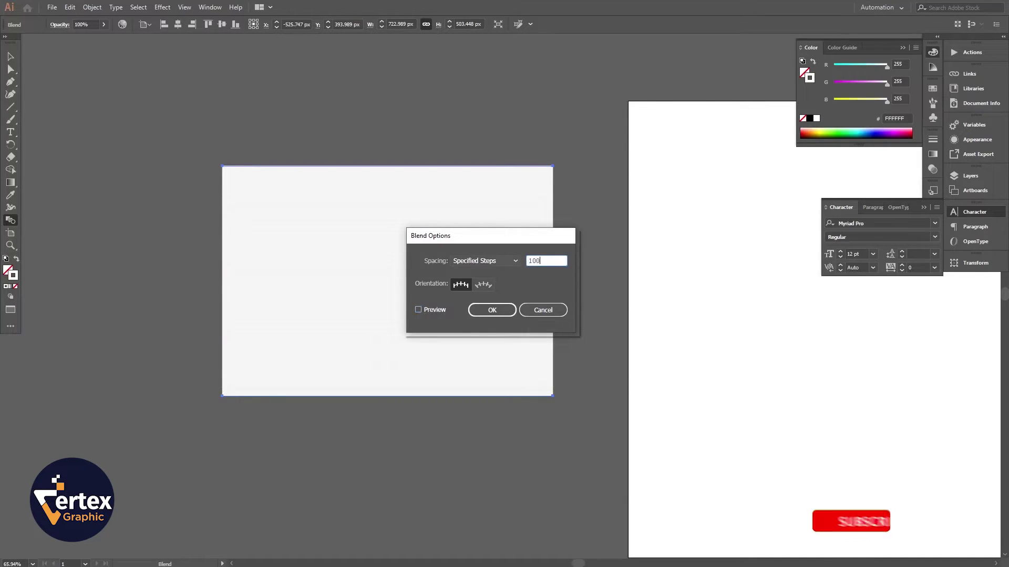
left_click(419, 310)
left_click(418, 310)
left_click(419, 310)
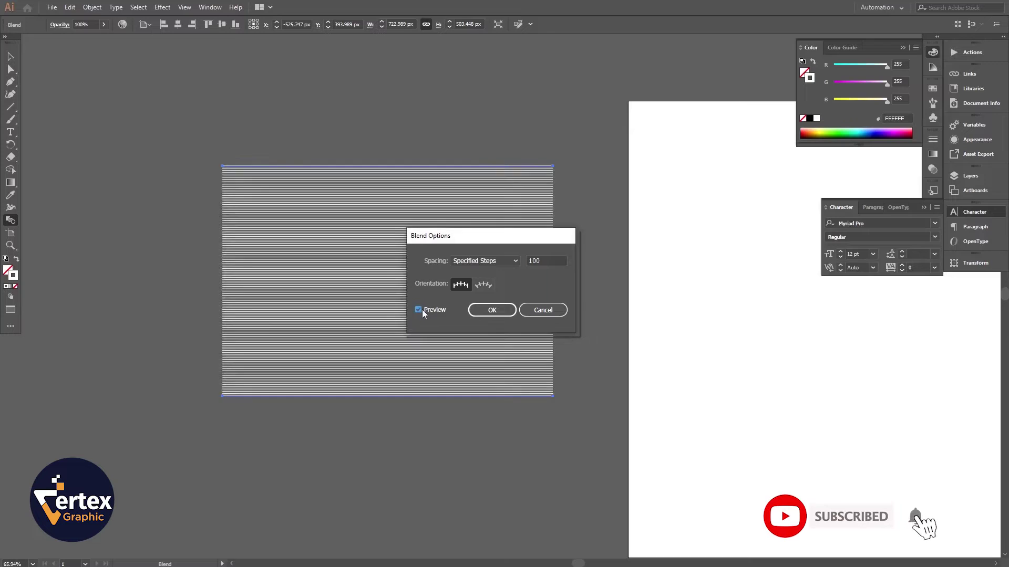
left_click(492, 310)
- Start a Zig Zag effect on the line blend with preview on, an absolute size of about 36 px and smooth points
left_click(12, 56)
left_click(327, 302)
left_click_drag(327, 301, 430, 445)
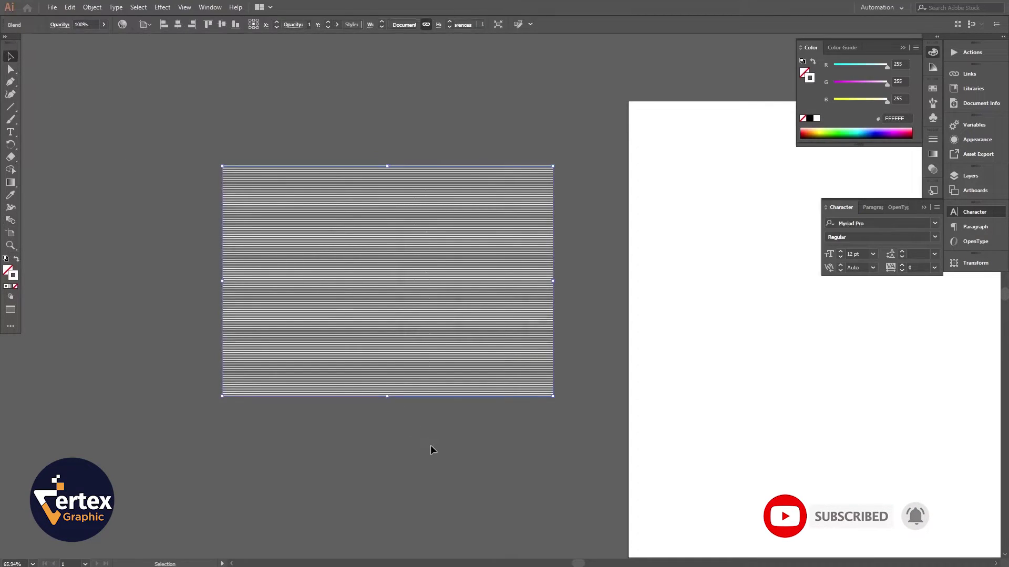
left_click(163, 7)
mouse_move(210, 135)
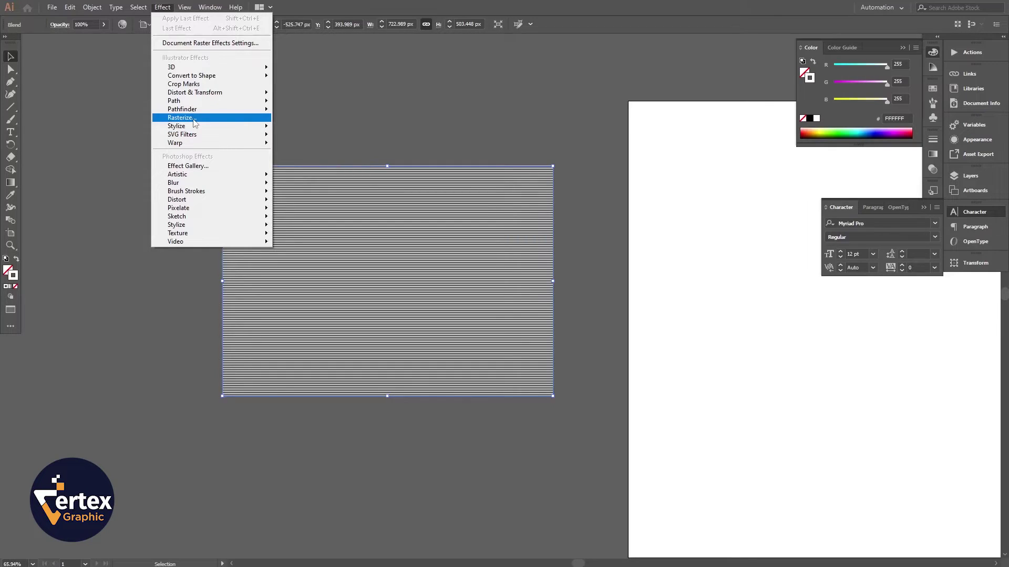
mouse_move(194, 112)
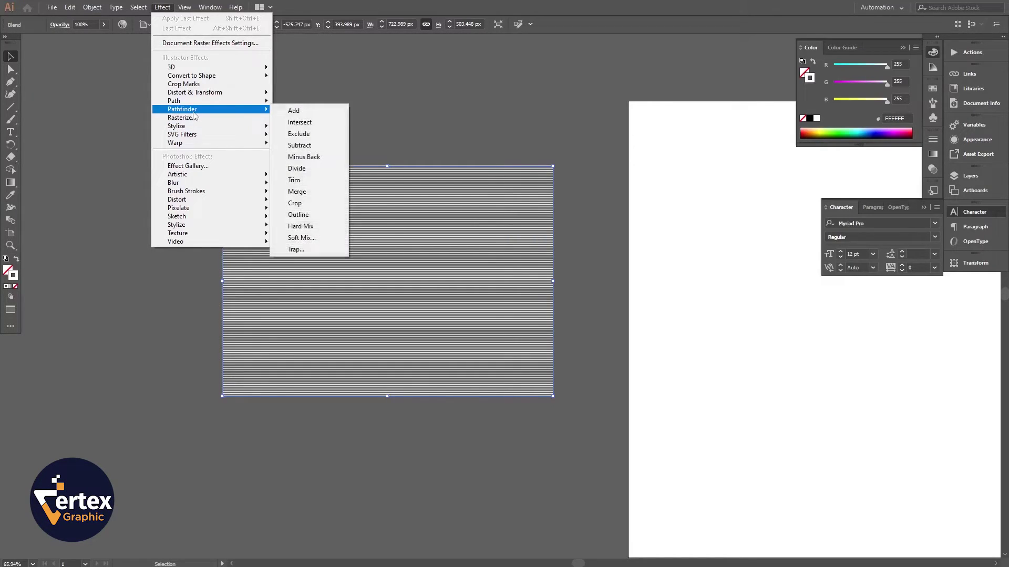
mouse_move(199, 94)
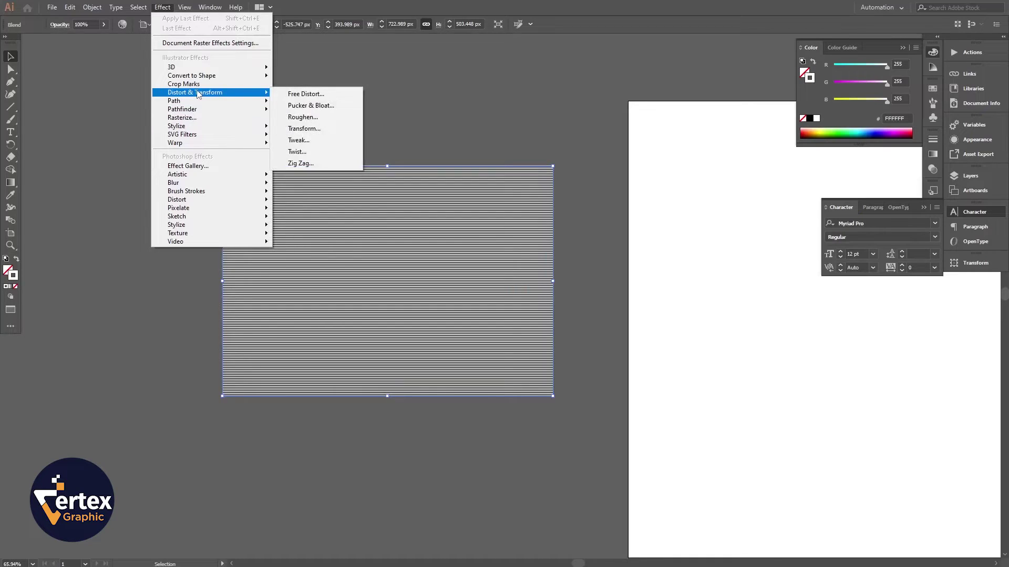
left_click(314, 162)
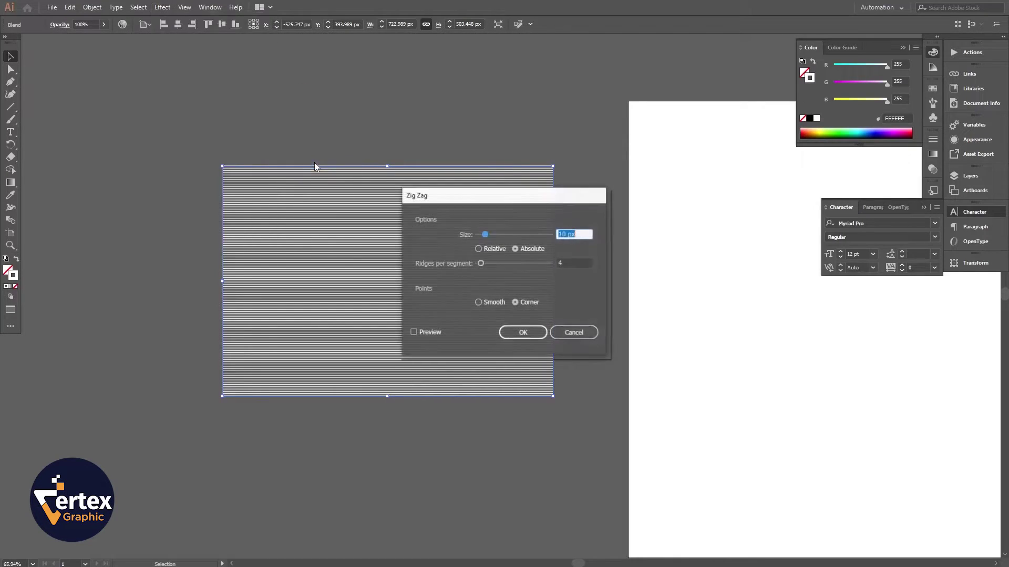
left_click(414, 332)
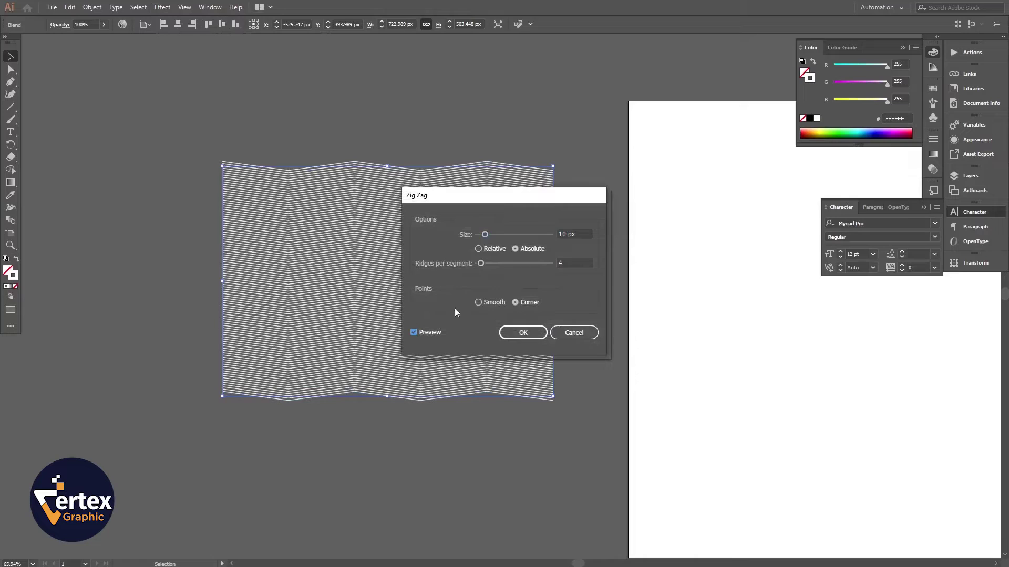
left_click_drag(485, 234, 506, 239)
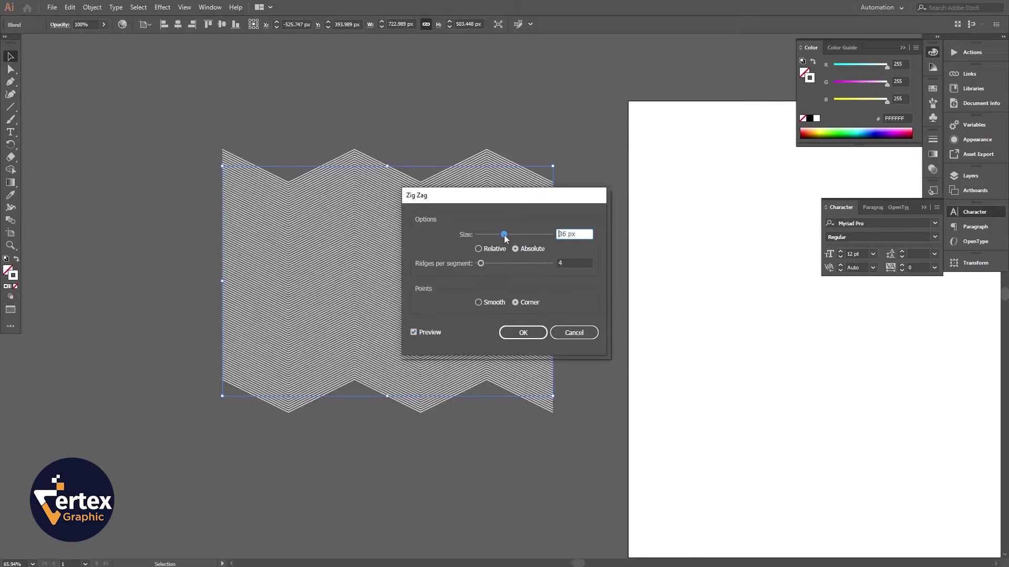
left_click(478, 302)
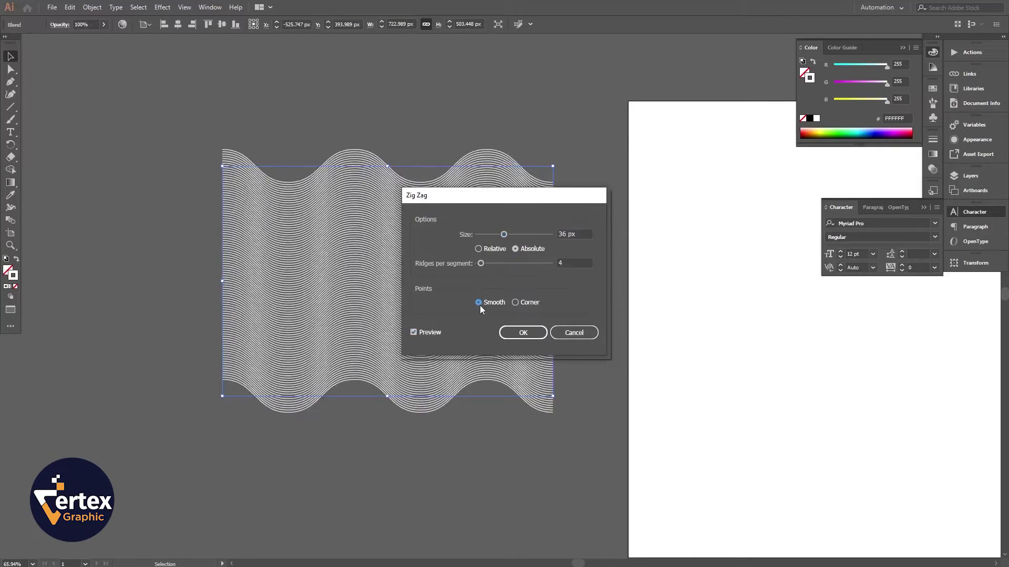
- Set the Zig Zag effect to 7 ridges per segment and an absolute size of 46 px, and apply it
mouse_move(482, 264)
left_mouse_down()
mouse_move(494, 266)
mouse_move(484, 267)
left_mouse_up()
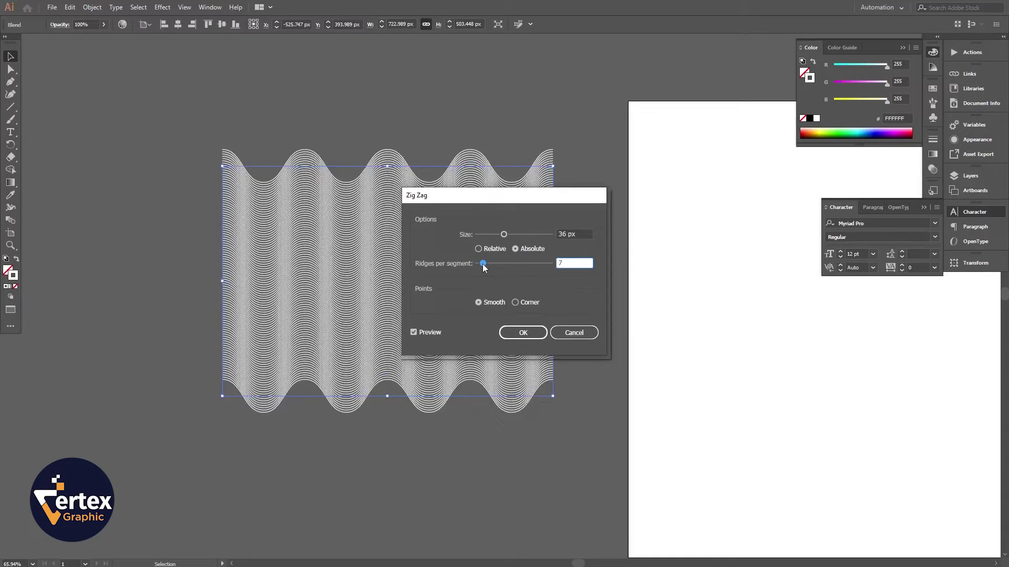
left_click(479, 249)
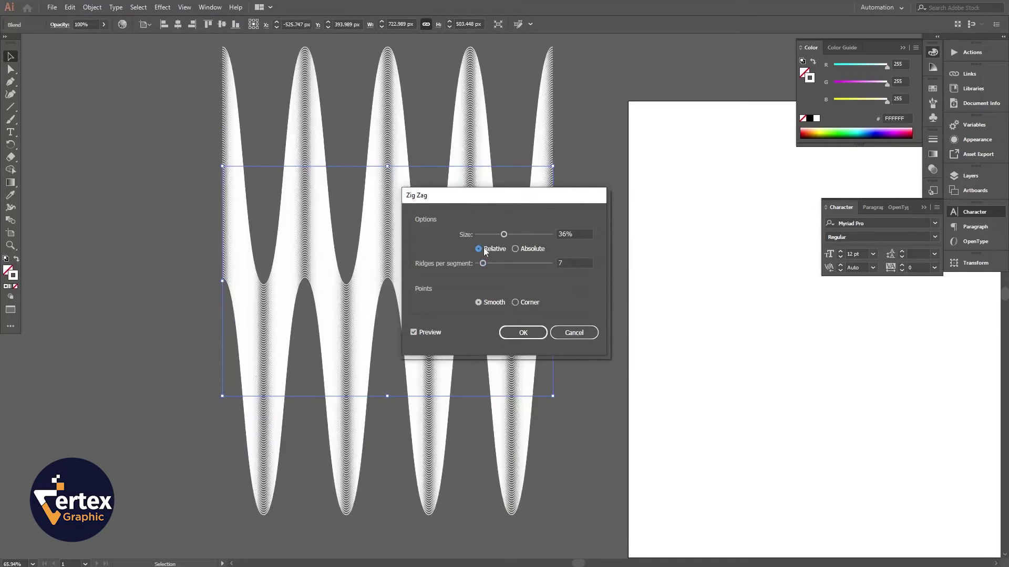
left_click(524, 253)
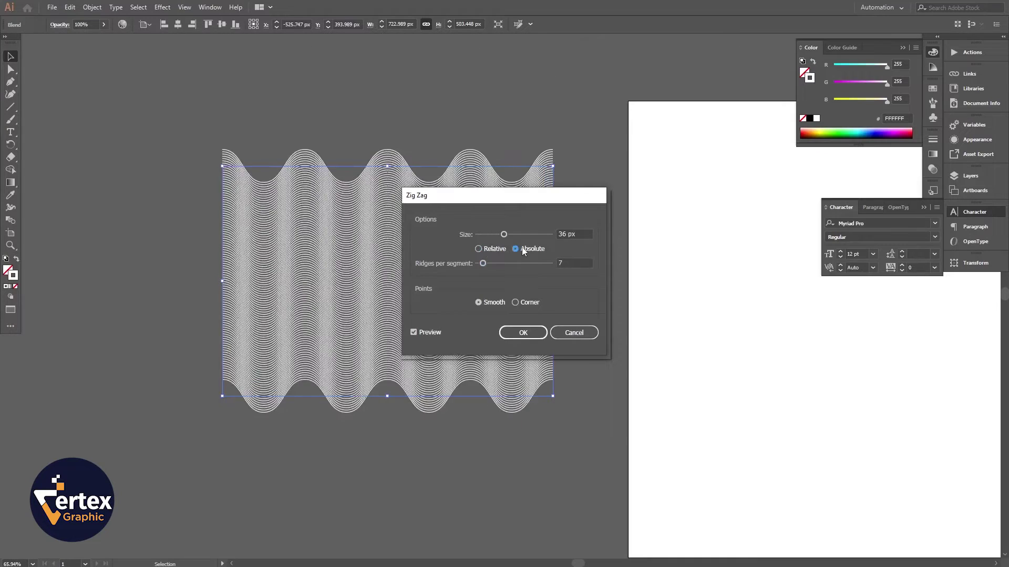
left_click_drag(504, 234, 514, 239)
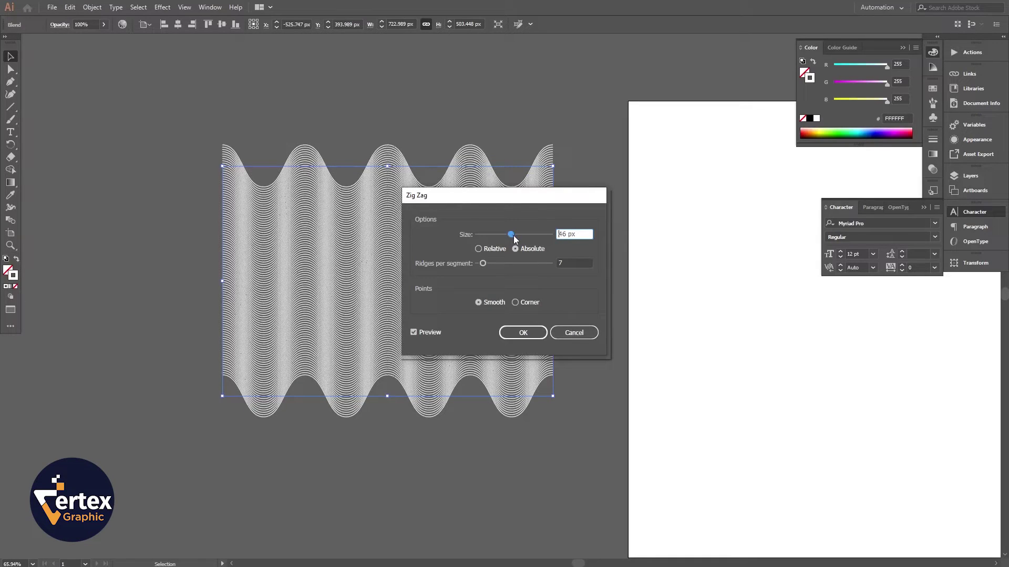
left_click(522, 333)
left_click(170, 219)
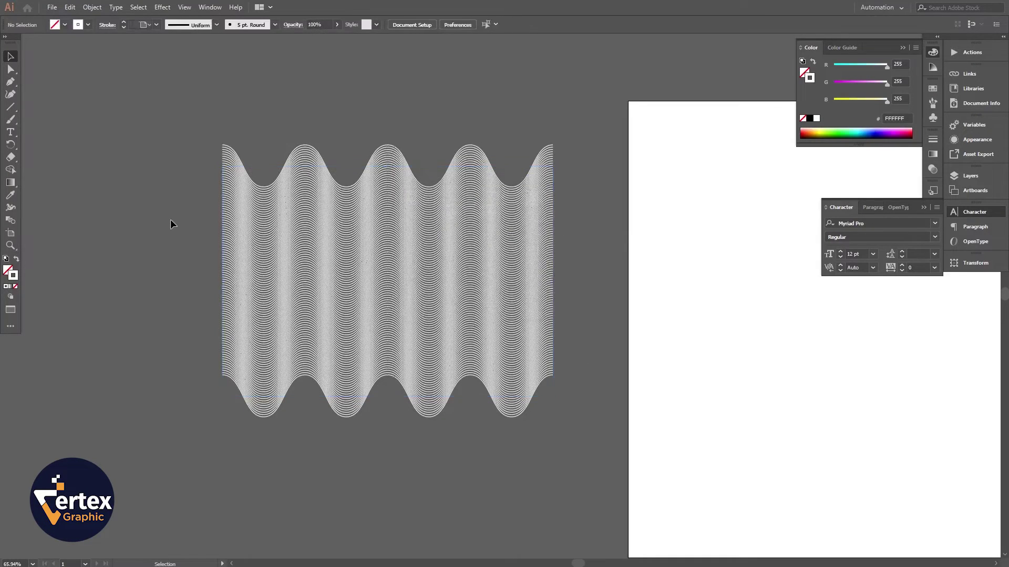
- Expand the appearance of the wavy line blend
left_click(354, 292)
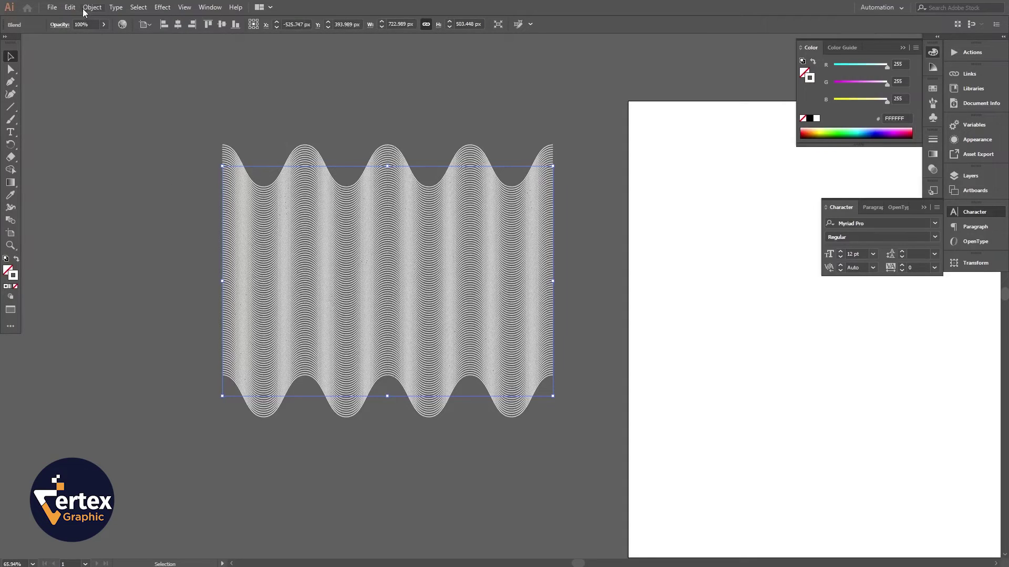
left_click(70, 8)
mouse_move(92, 7)
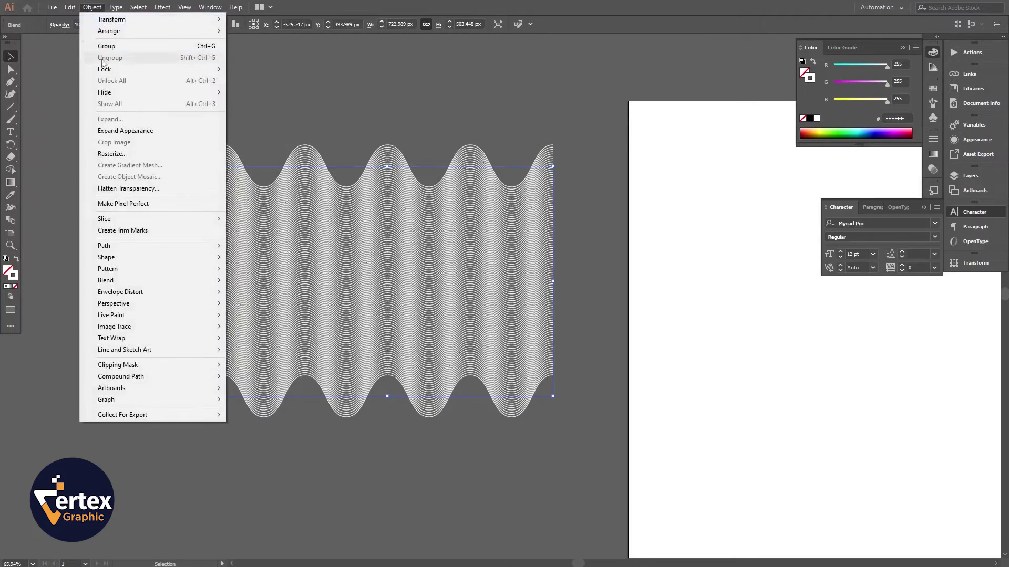
left_click(131, 131)
left_click(178, 263)
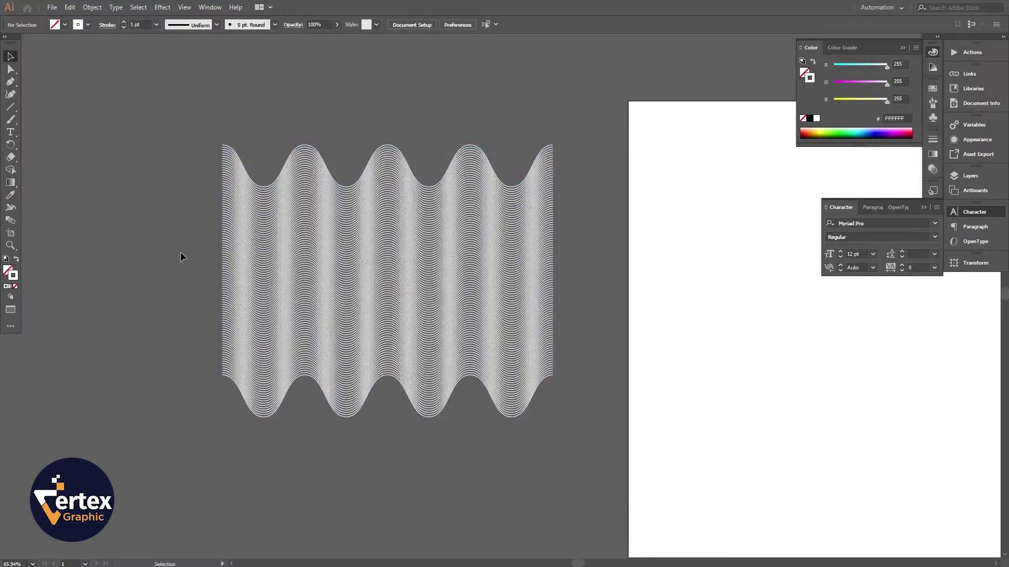
- Copy the whole wave pattern, switch to Photoshop and paste it into the certificate as a Smart Object
key("ctrl+a")
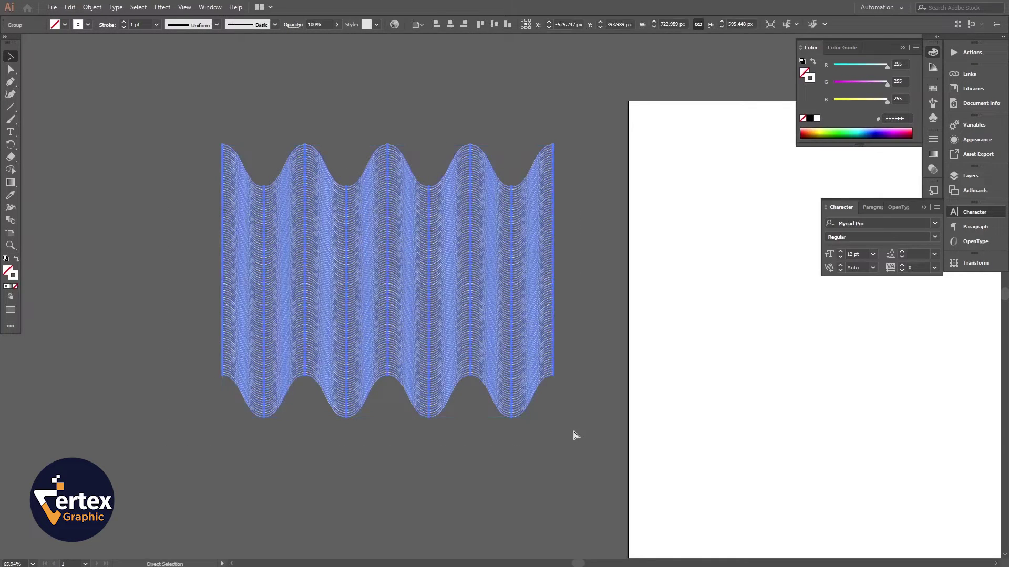
key("alt+Tab")
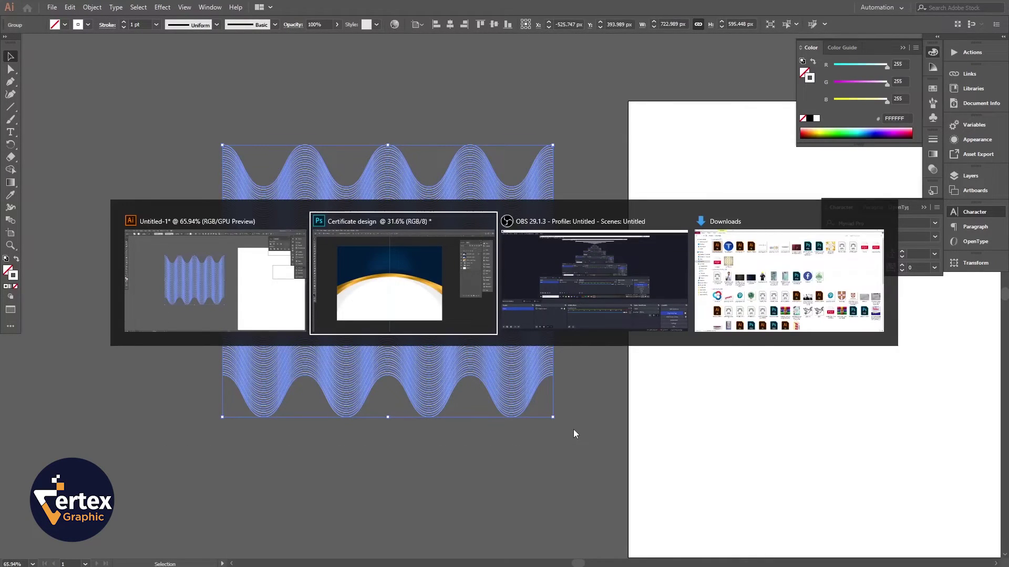
key("ctrl+v")
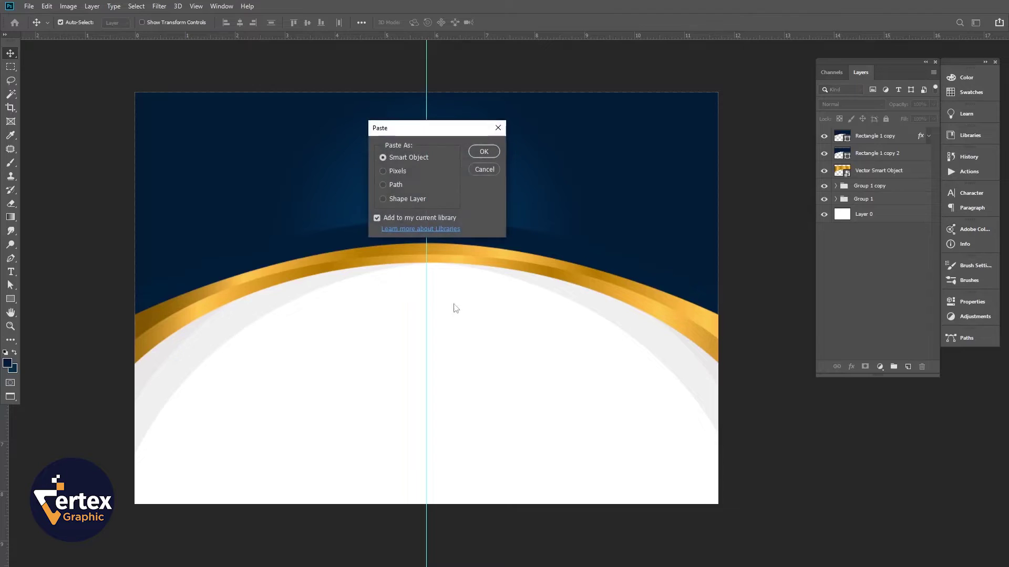
left_click(484, 152)
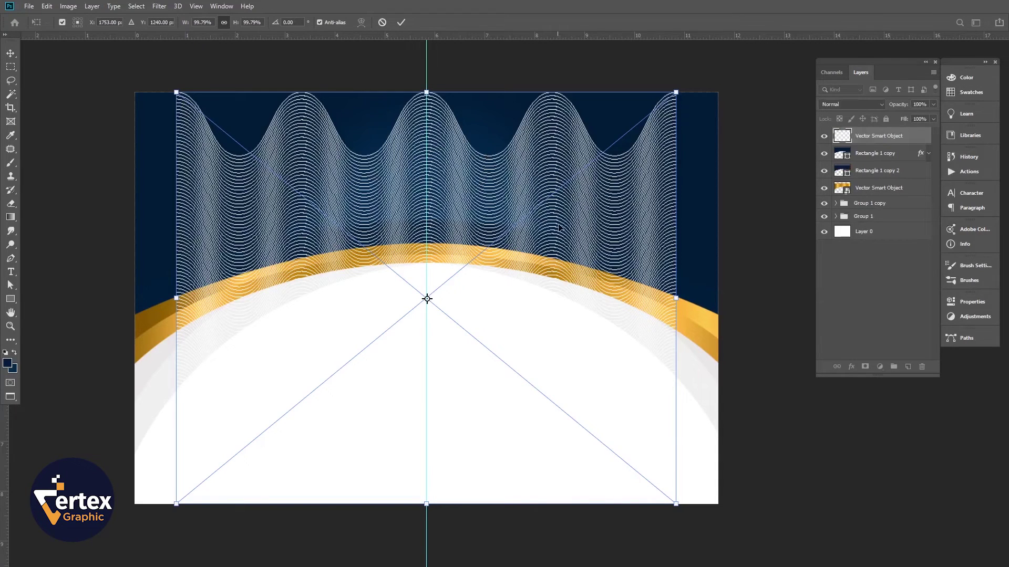
- Scale the pasted wave pattern to about 120% so it exceeds the page width, and move it up over the navy header
left_click_drag(680, 304, 733, 297)
left_click_drag(177, 296, 128, 292)
left_click_drag(294, 324, 294, 262)
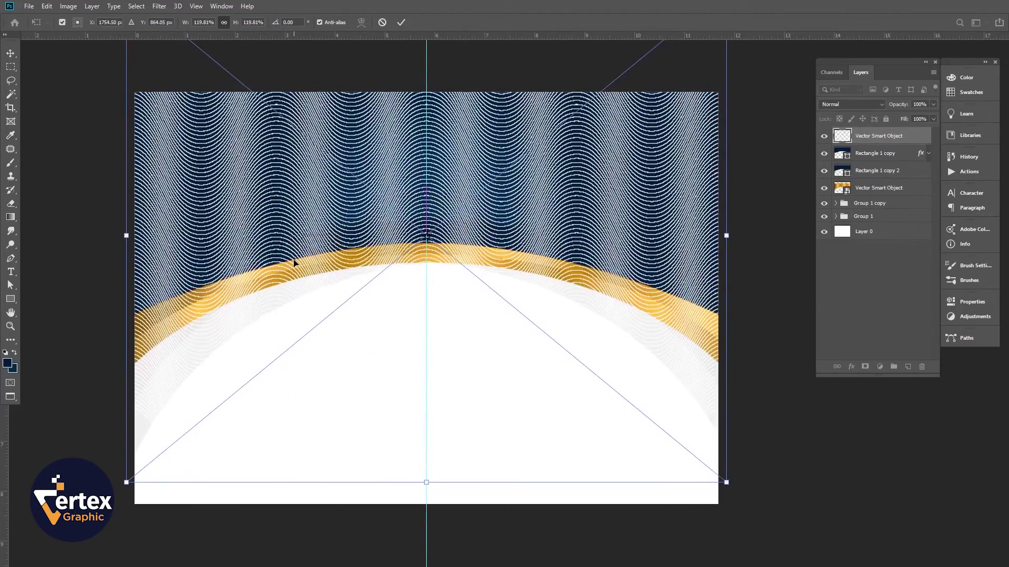
key("Return")
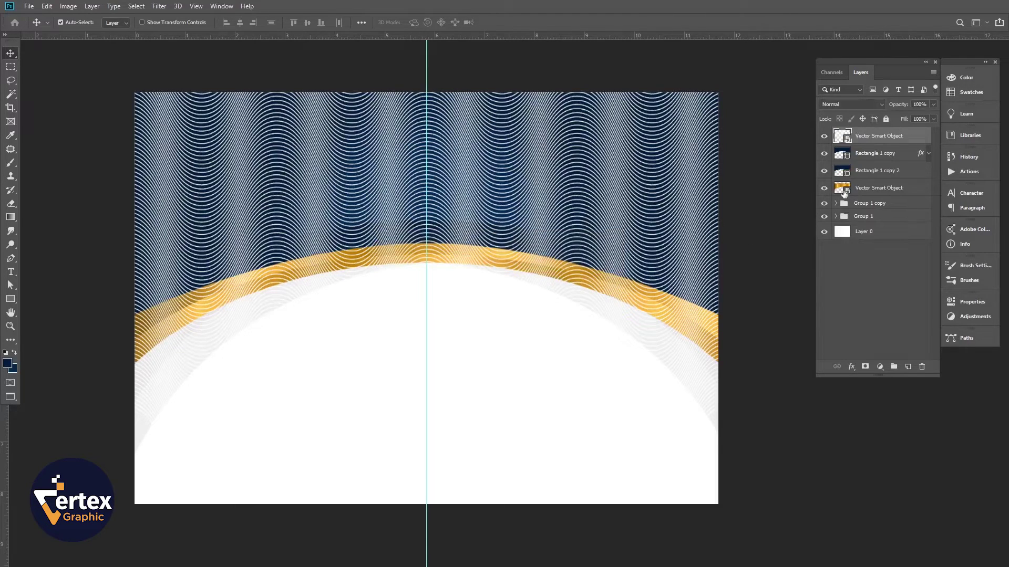
- Mask the wave pattern layer with a selection loaded from the Rectangle 1 copy 2 navy header shape
mouse_move(884, 137)
left_mouse_down()
mouse_move(886, 177)
mouse_move(880, 134)
left_mouse_up()
left_click(840, 191, "ctrl")
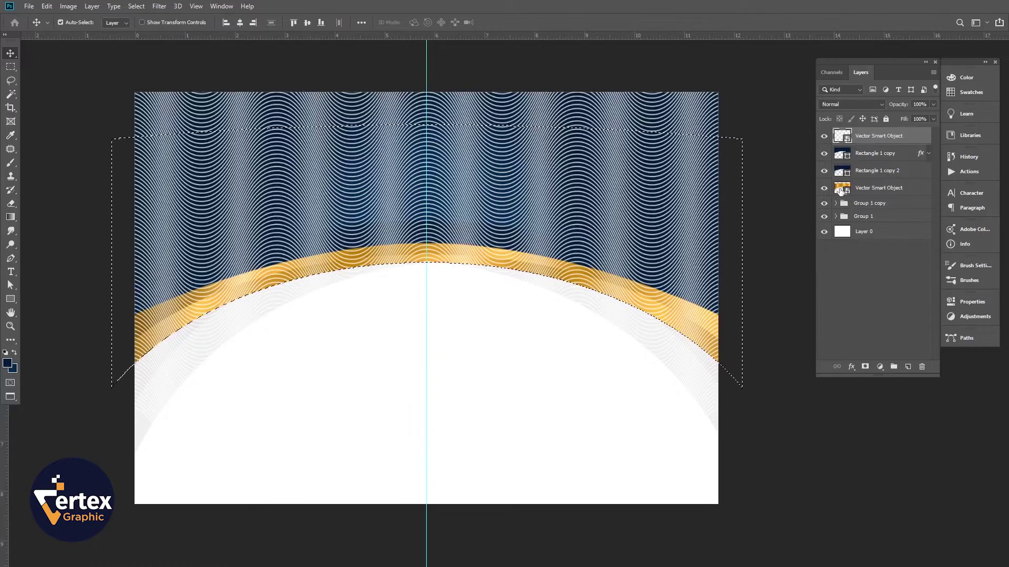
key("ctrl+d")
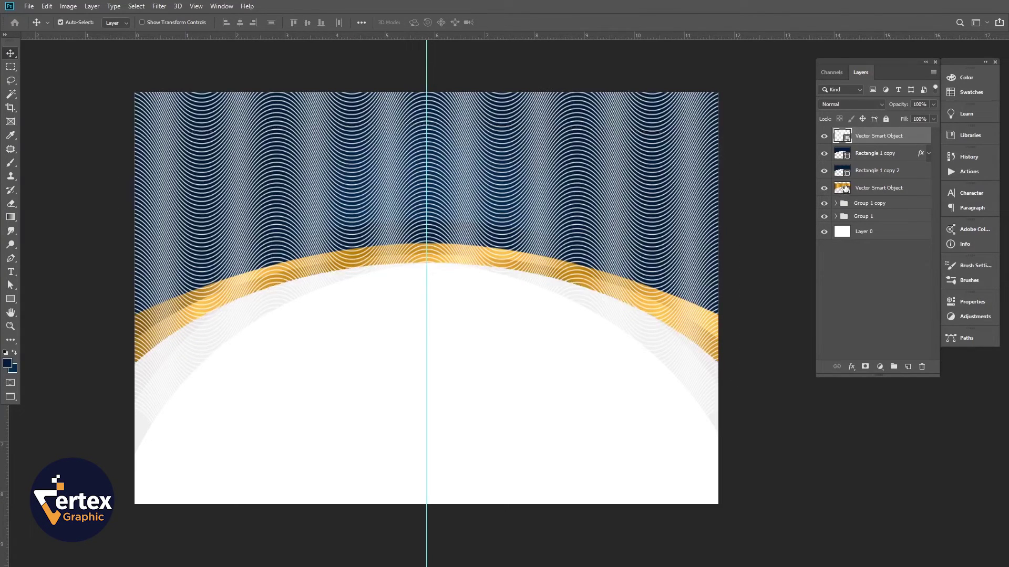
left_click(841, 173, "ctrl")
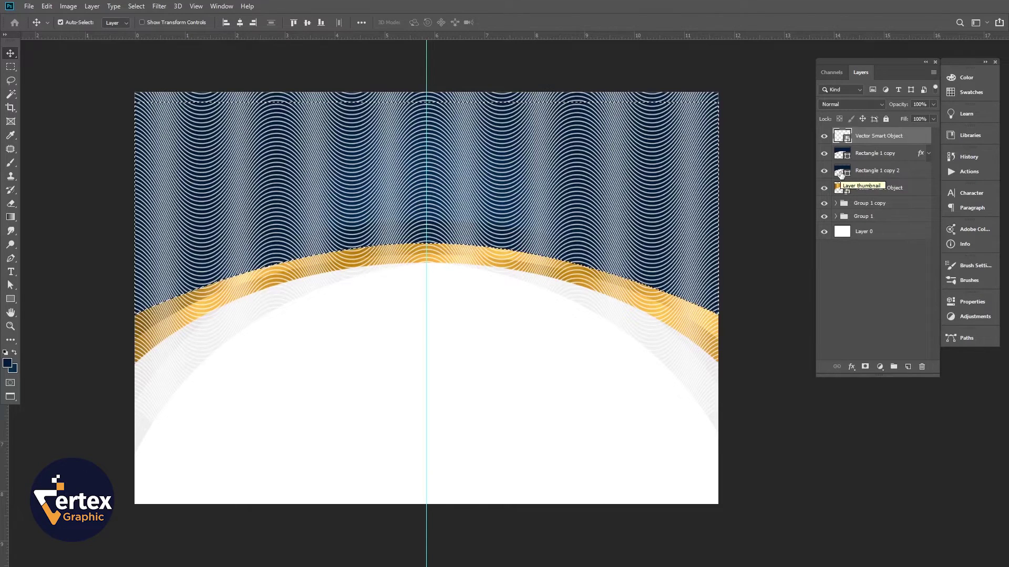
left_click(840, 156, "ctrl")
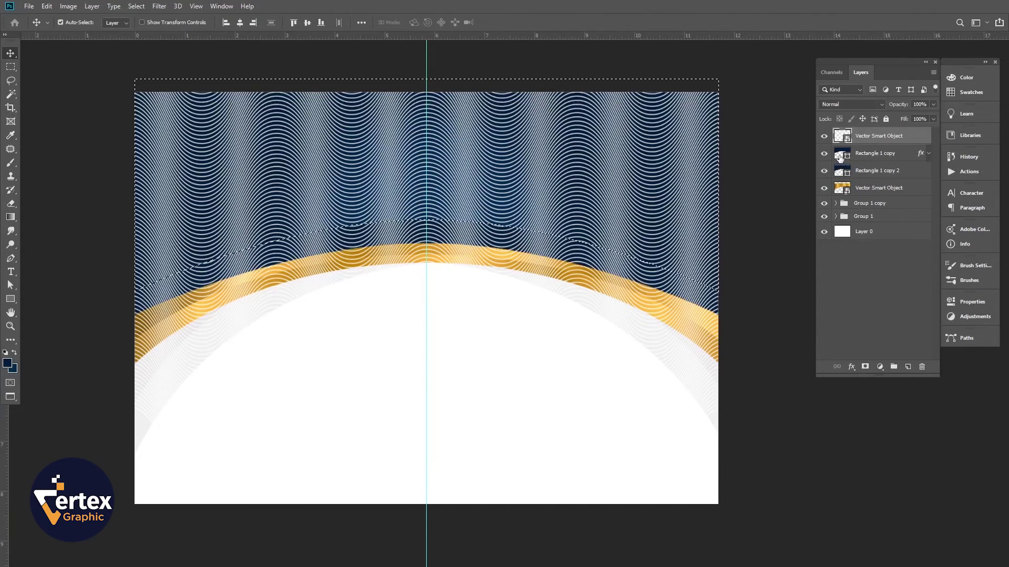
left_click(839, 172, "ctrl")
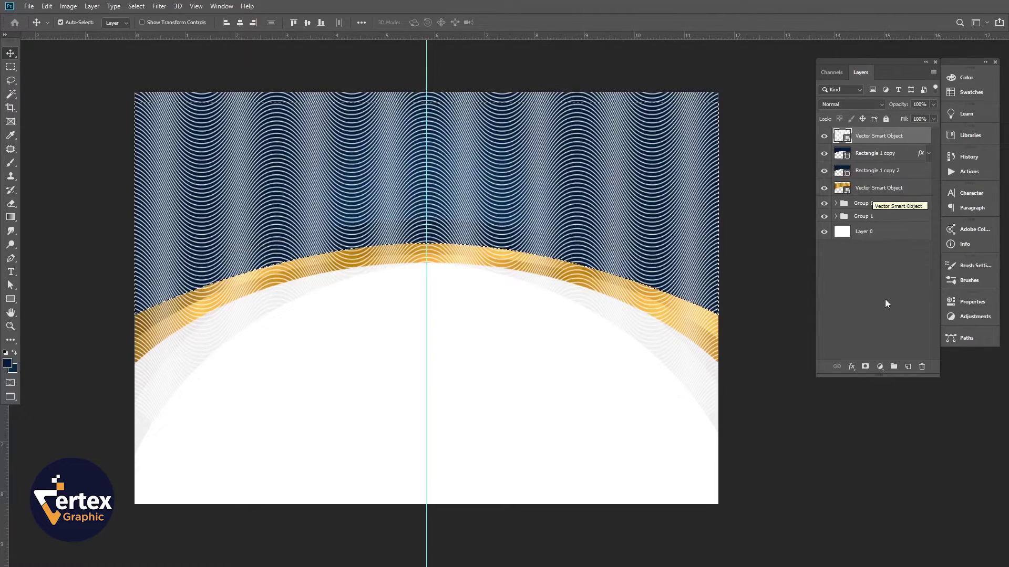
left_click(865, 367)
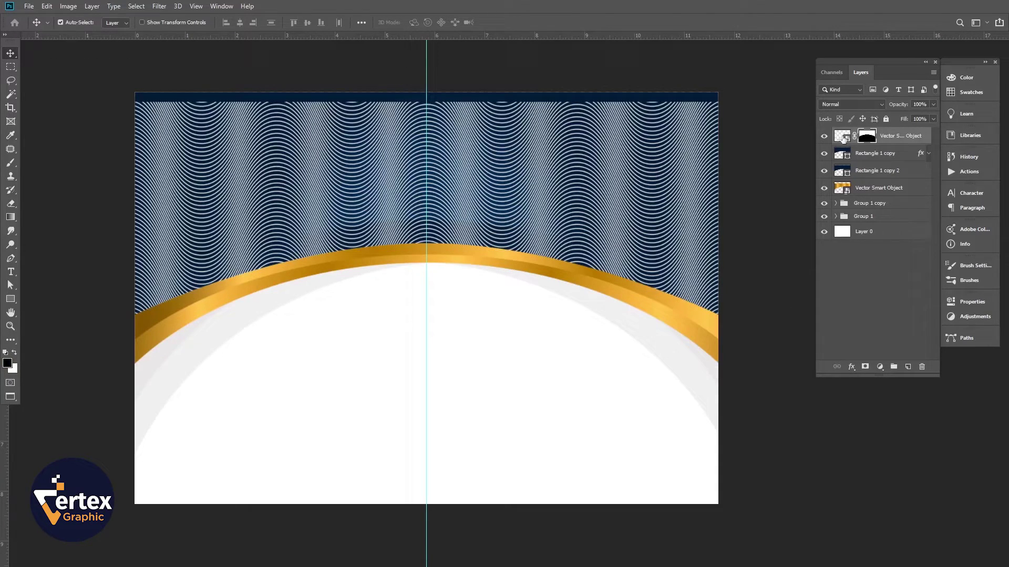
- Set the masked wave pattern to Overlay blend mode at 36% opacity
left_click(872, 104)
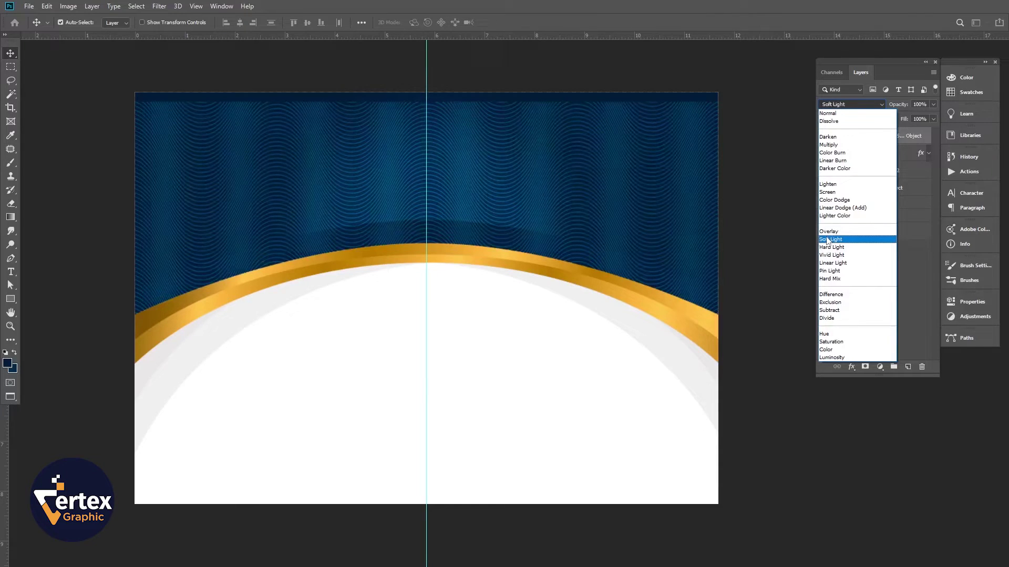
left_click(828, 231)
left_click_drag(900, 107, 865, 110)
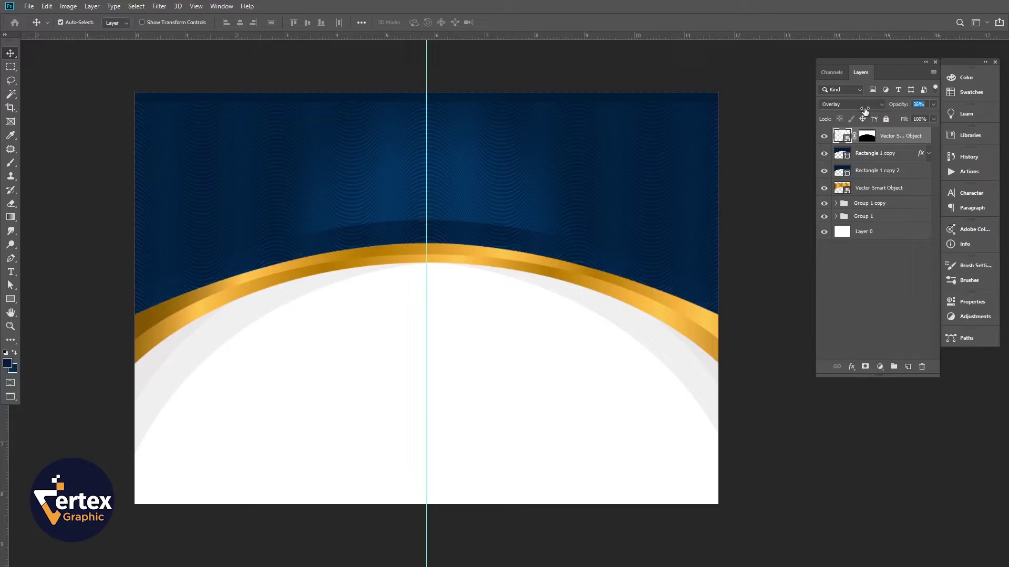
left_click(805, 344)
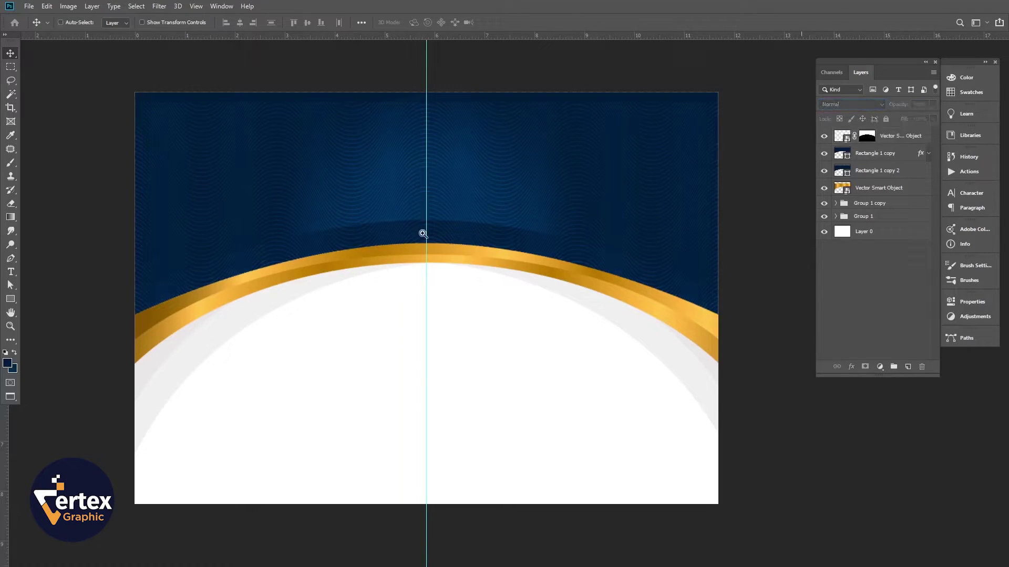
left_click(421, 230)
left_click(448, 249, "alt")
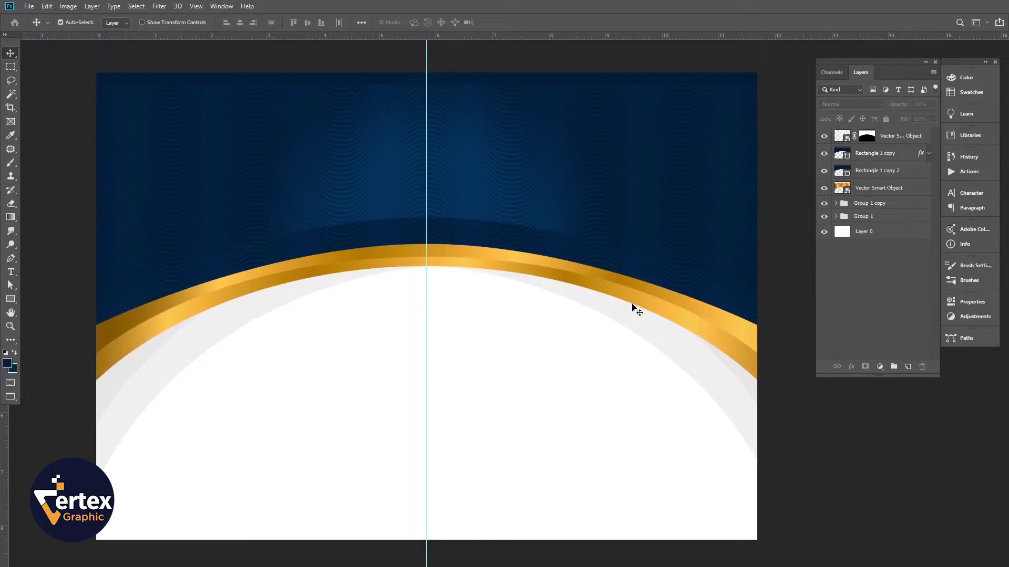
- Adjust the masked wave pattern so it reaches the page's upper edge and clears the lower navy band
left_click(898, 135)
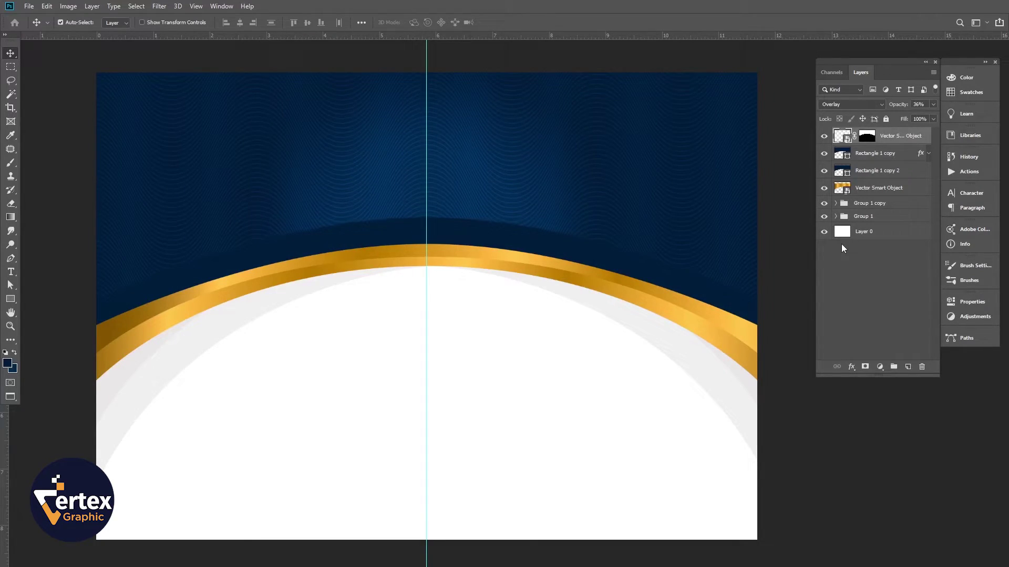
left_click(816, 413)
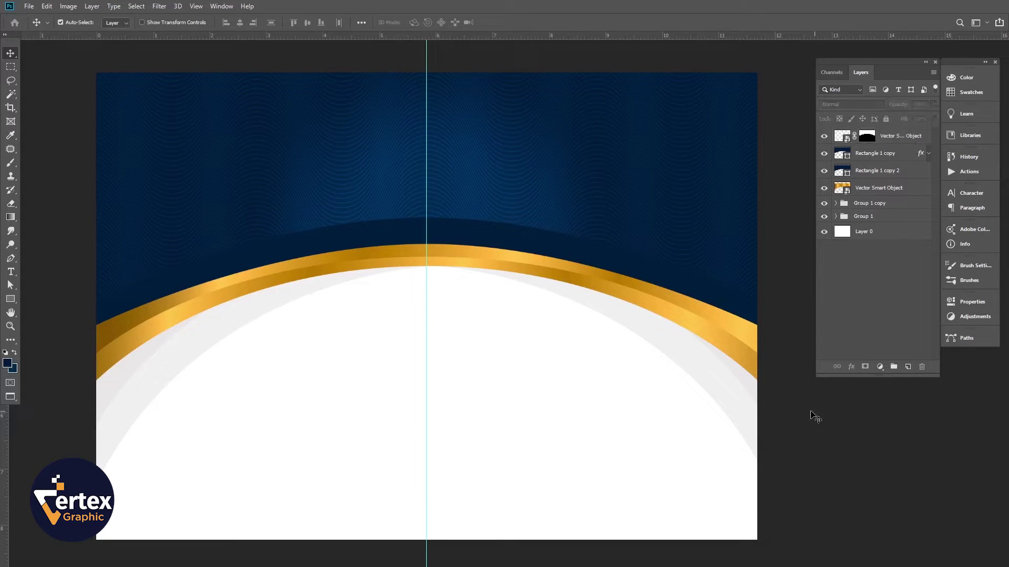
left_click(428, 281, "ctrl+alt")
left_click(428, 281, "ctrl+alt")
mouse_move(441, 293)
left_mouse_down()
mouse_move(459, 302)
mouse_move(426, 304)
left_mouse_up()
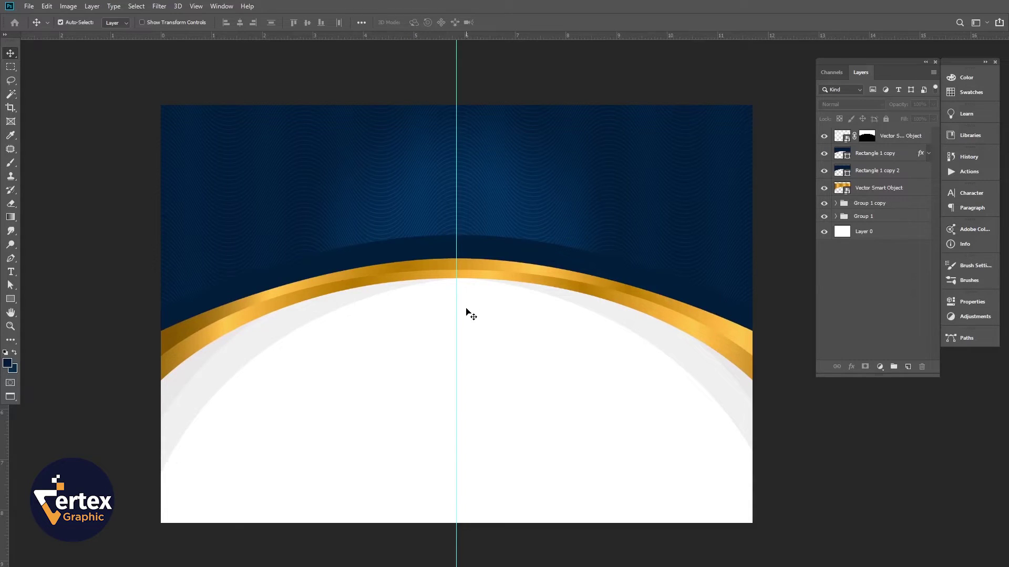
scroll(422, 328, "down", 1)
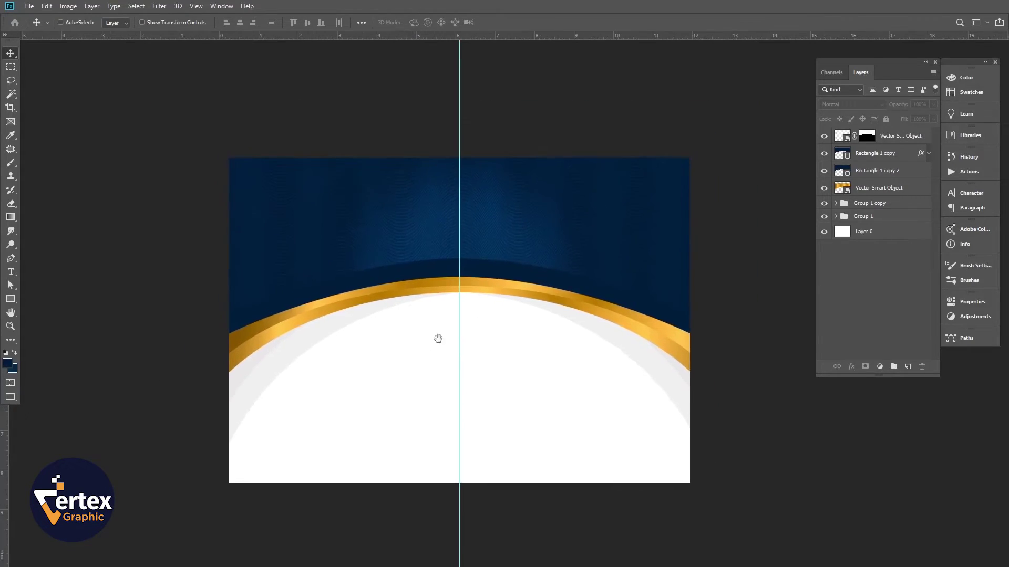
scroll(429, 334, "up", 1)
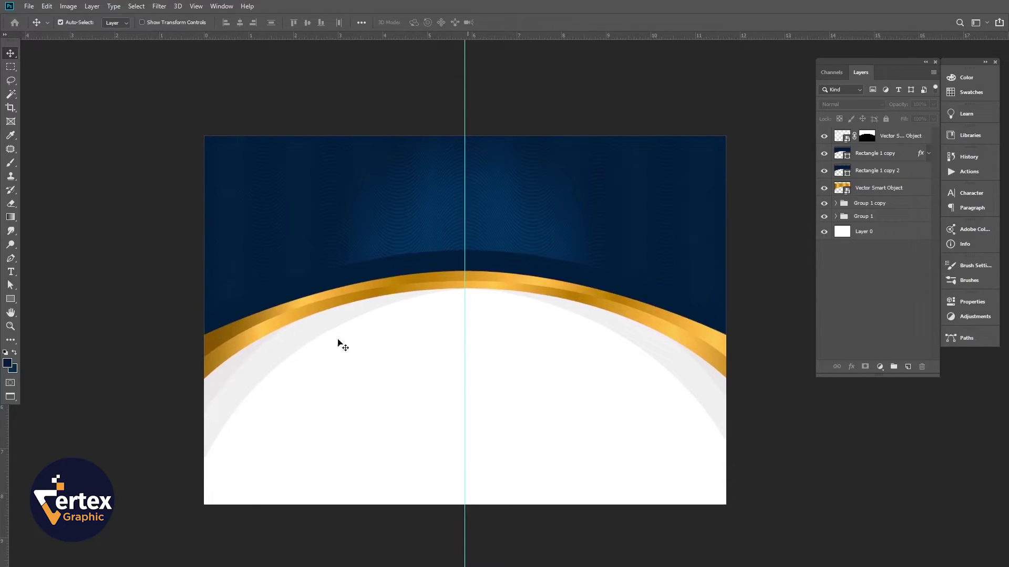
left_click_drag(187, 285, 205, 279)
scroll(205, 278, "down", 1)
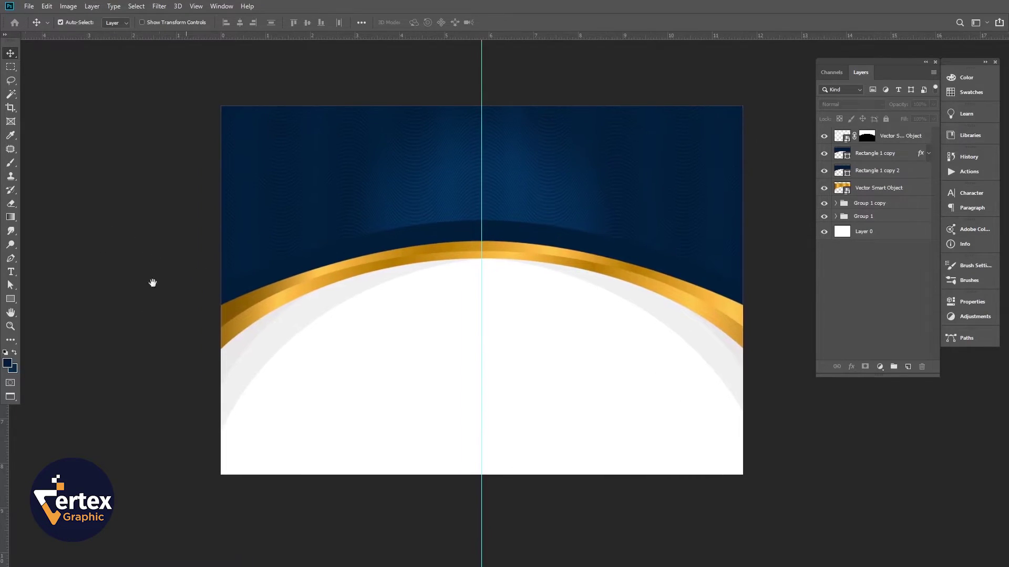
- Draw a navy rectangle about 1292 by 185 px in the white area and round its corners to 92.5 px
left_click(10, 299)
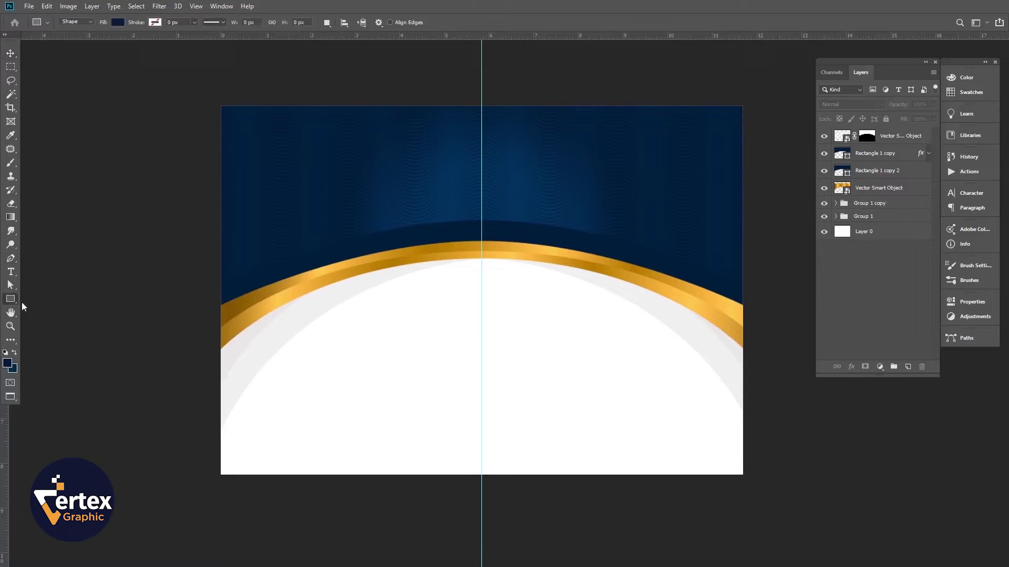
left_click_drag(402, 372, 594, 399)
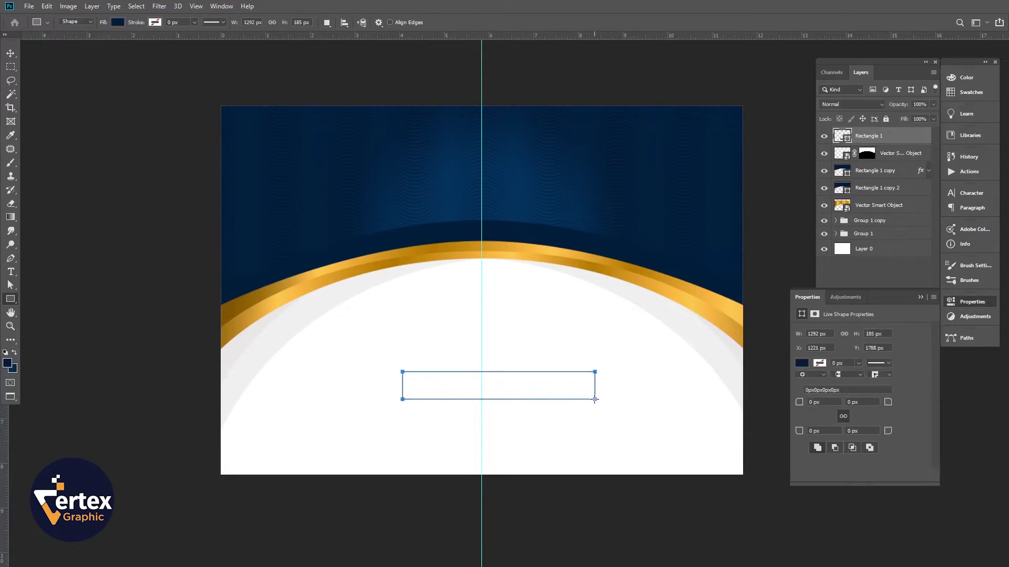
left_click_drag(799, 402, 916, 402)
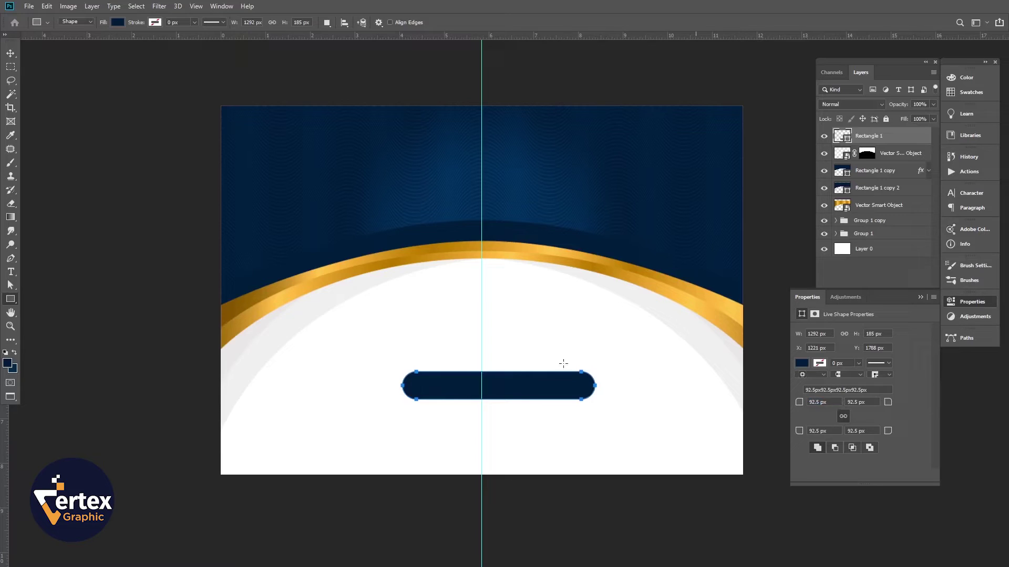
left_click(11, 53)
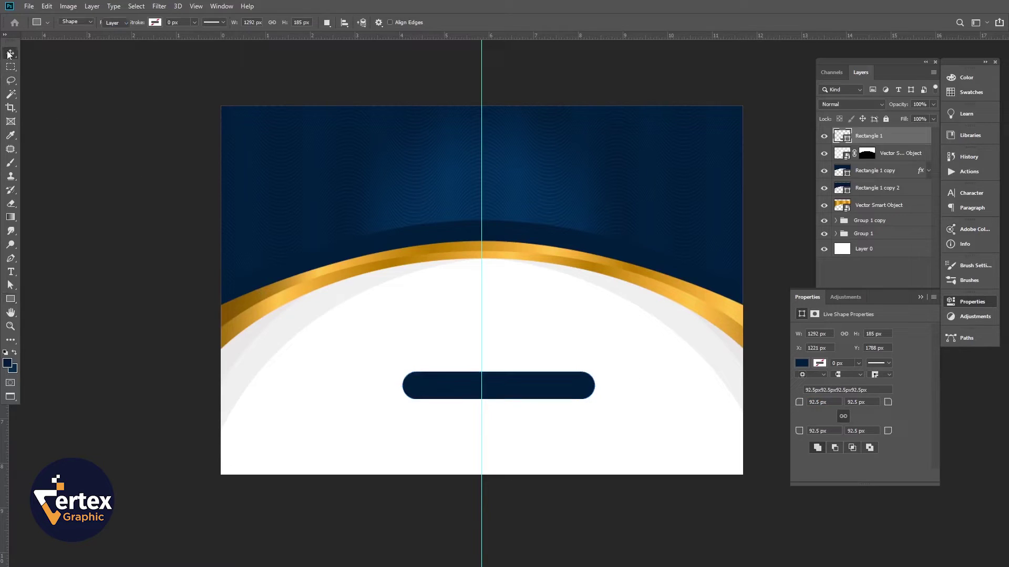
left_click(920, 297)
- Try a gradient overlay on the rounded rectangle from the Chrome preset, deleting its gold stops and recolouring its blue stop
double_click(913, 143)
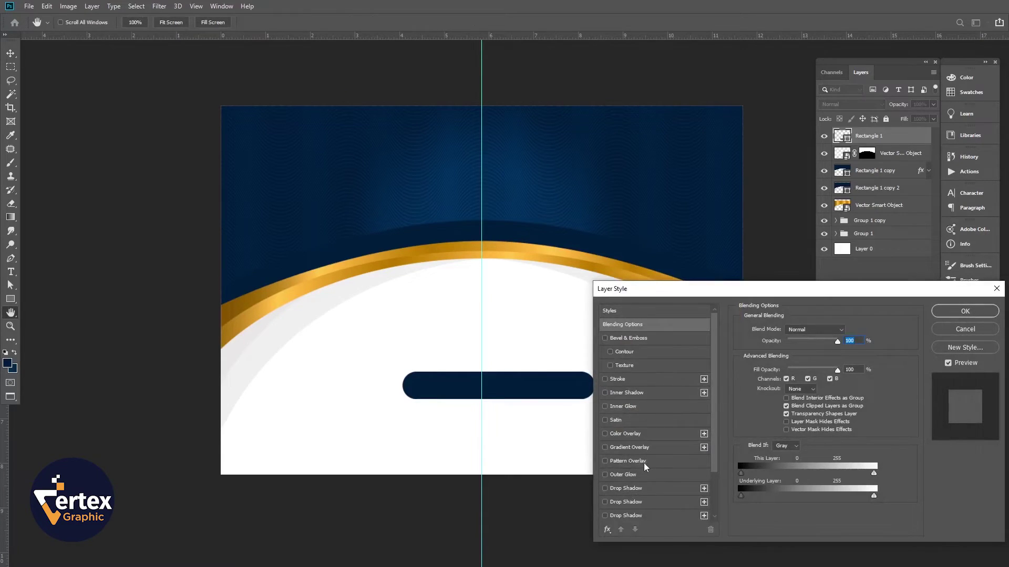
left_click(652, 448)
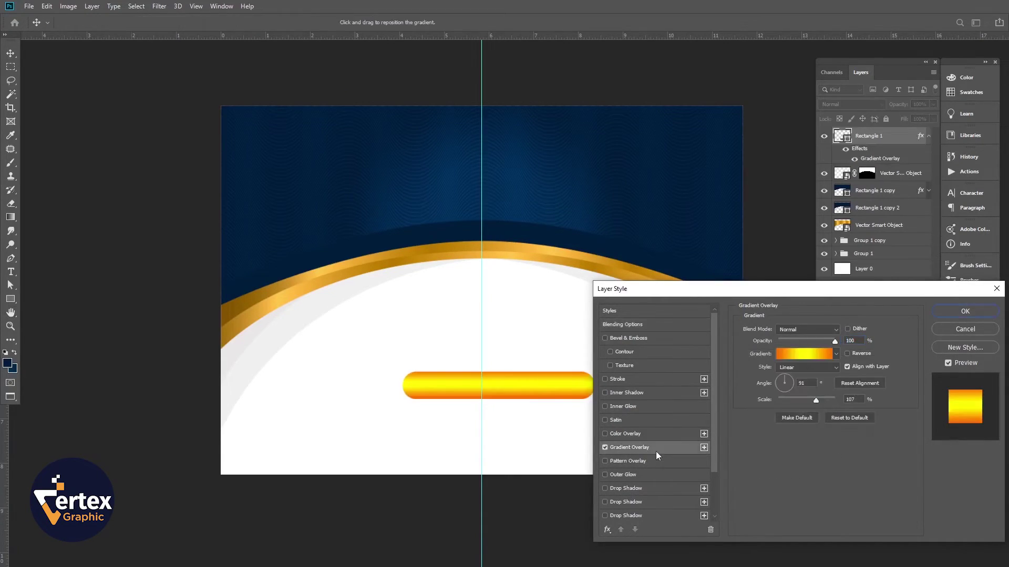
left_click(805, 354)
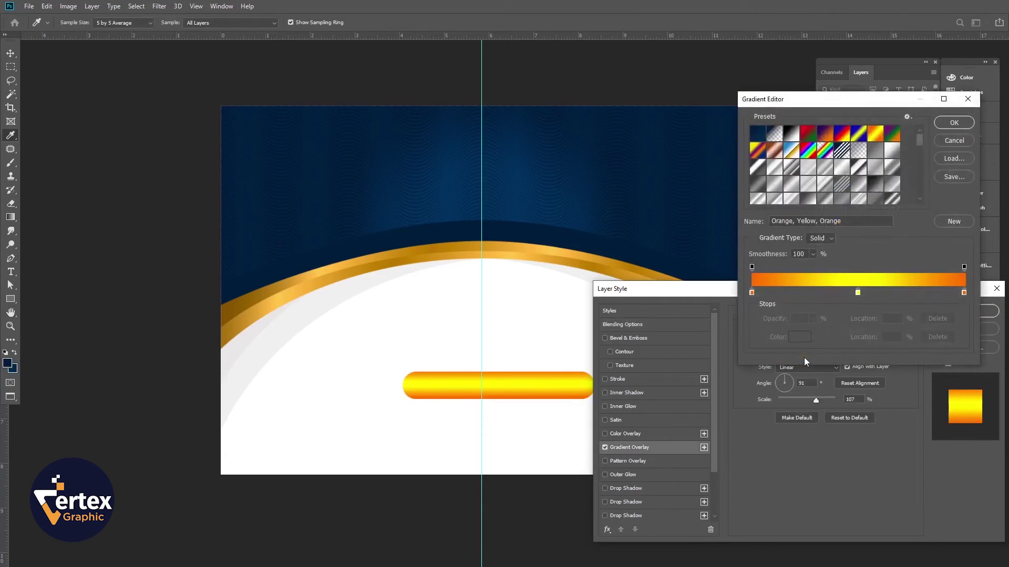
left_click(791, 150)
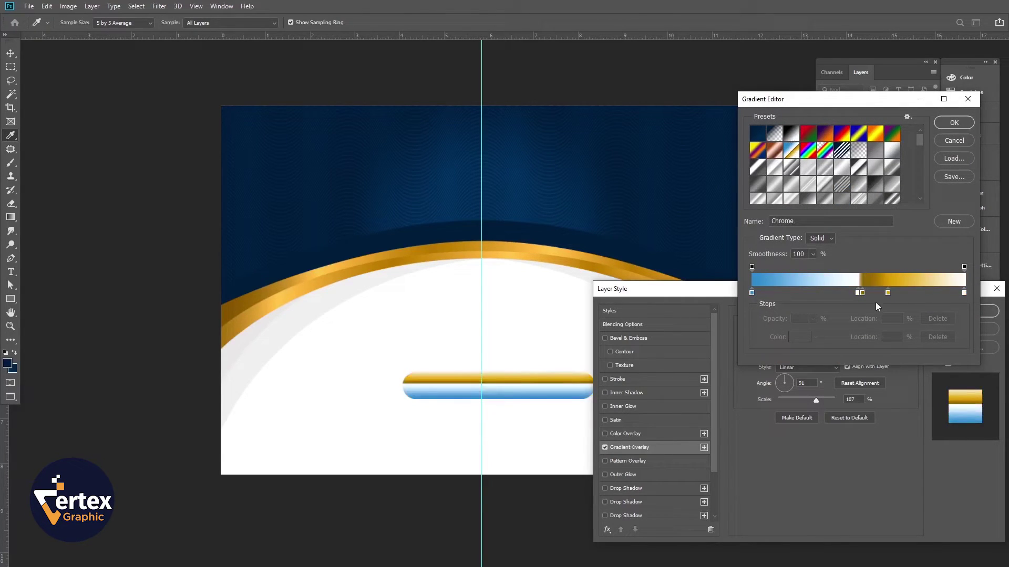
left_click_drag(862, 293, 896, 311)
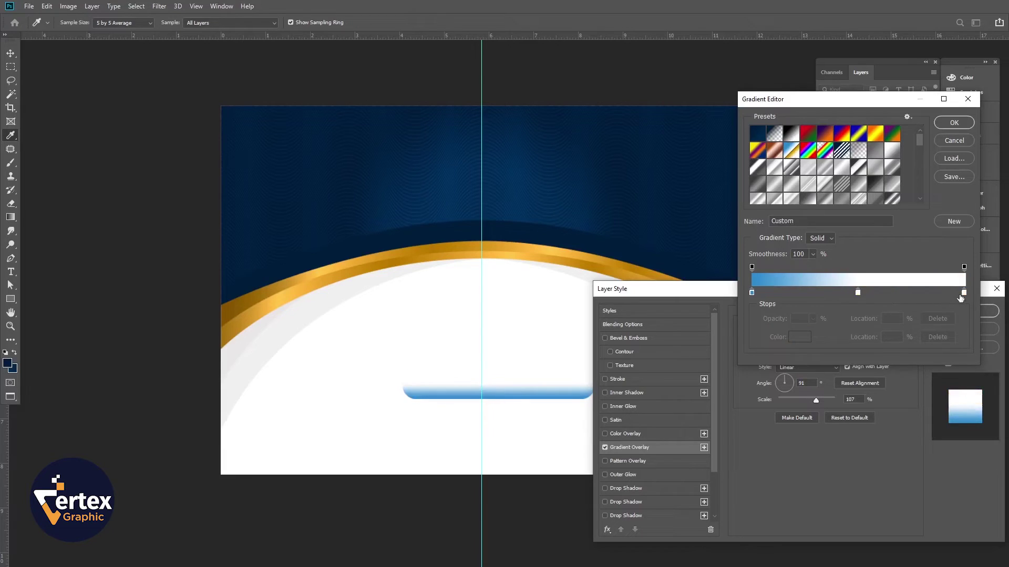
double_click(752, 292)
left_click(513, 447)
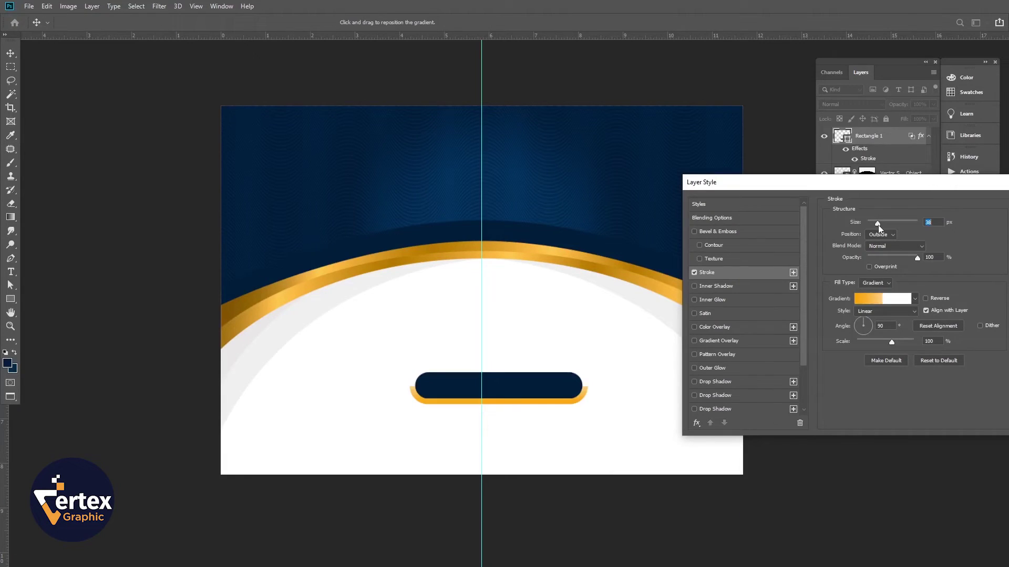
- Apply an outside orange-to-white gradient stroke of 29 px to the rounded rectangle
left_click_drag(877, 225, 876, 226)
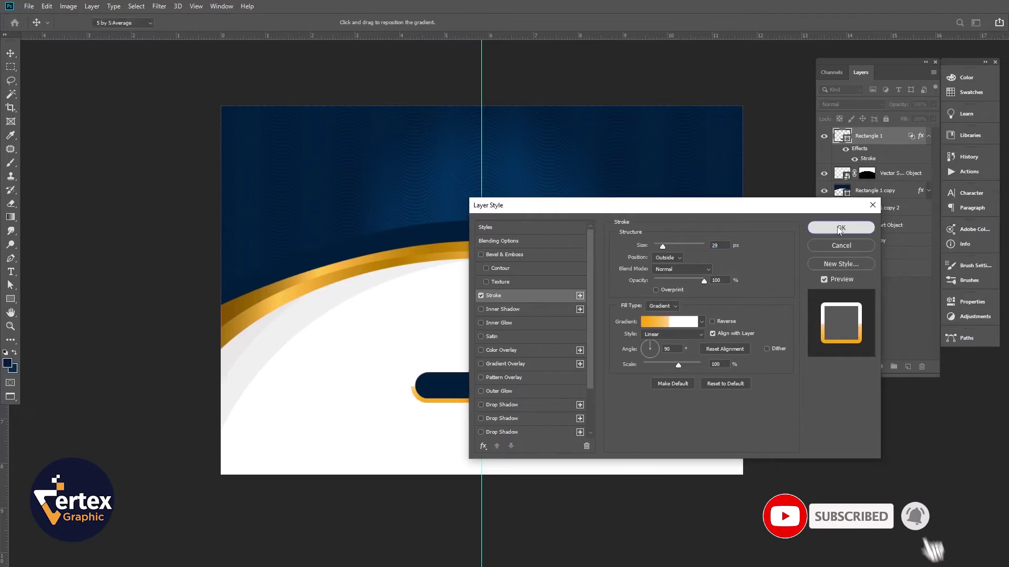
left_click(838, 227)
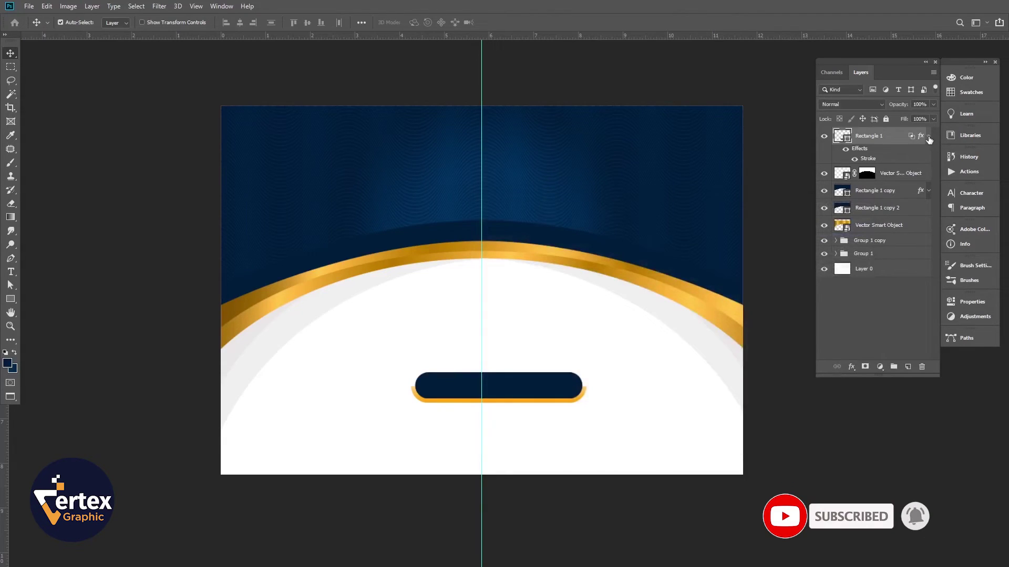
left_click(928, 136)
- Move the rounded rectangle up into the navy header and centre it horizontally on the page
key("ctrl+t")
left_click_drag(524, 396, 518, 203)
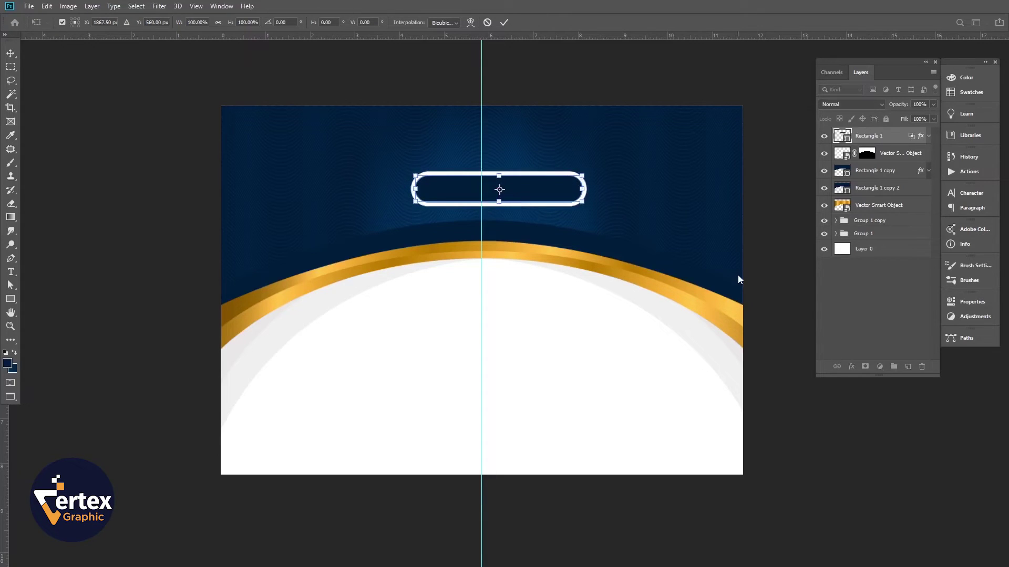
key("Return")
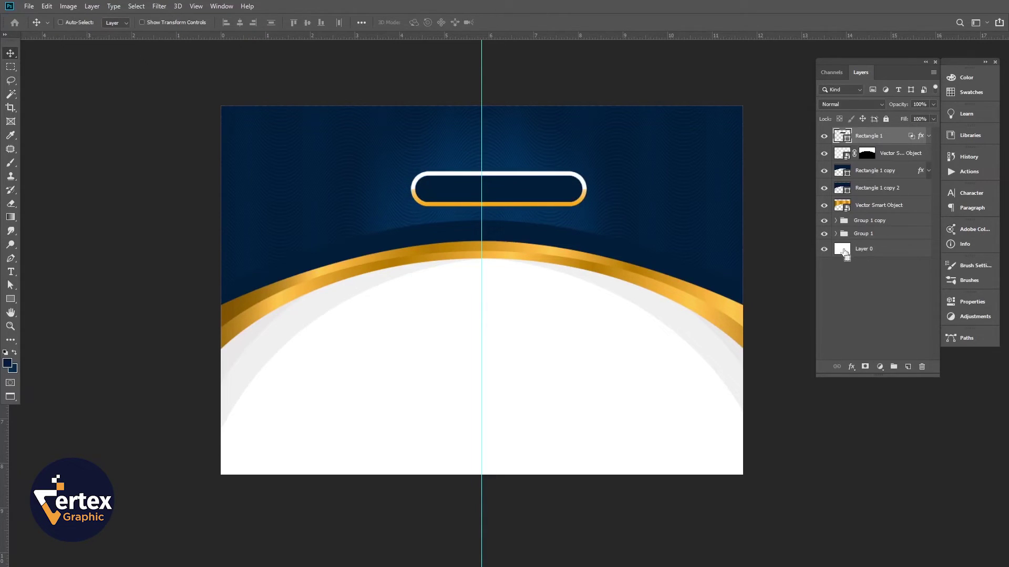
key("ctrl+a")
left_click(240, 22)
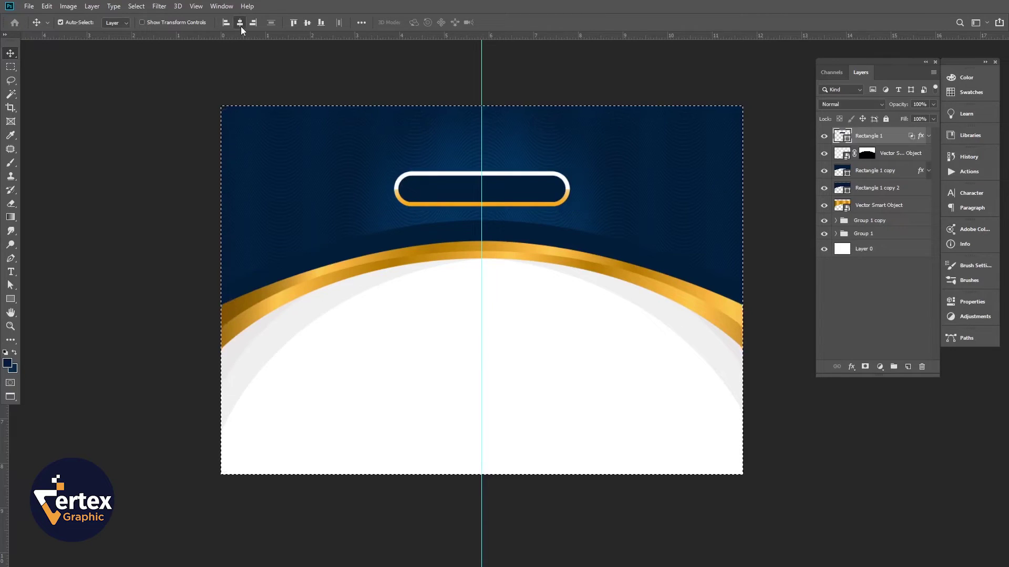
key("ctrl+d")
- Nudge the rounded rectangle down by 50 px within the header
key("shift+Down")
key("shift+Down")
key("shift+Down")
key("shift+Down")
key("shift+Down")
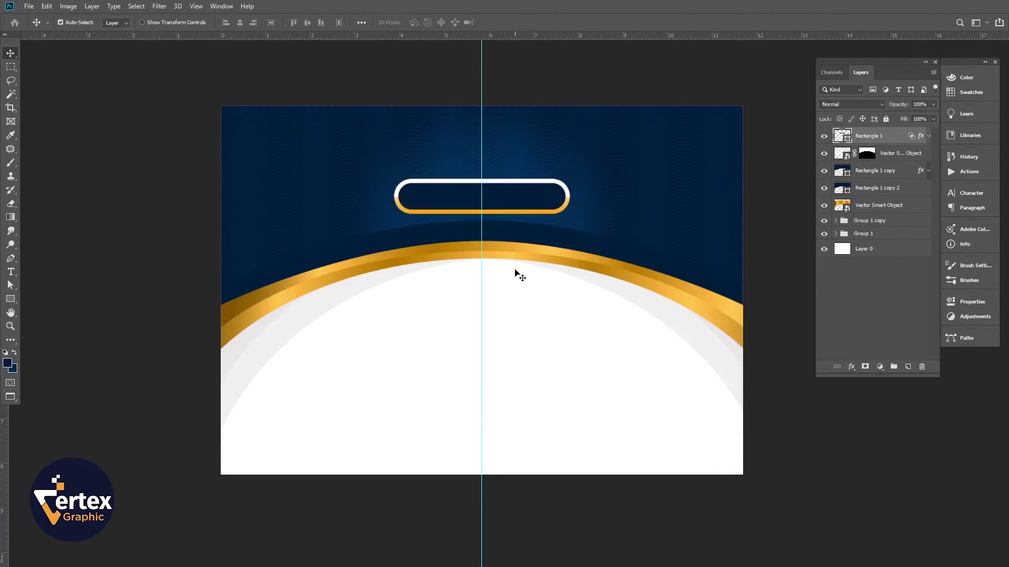
- Reduce the size of the rounded rectangle's gradient stroke to make the outline thinner
left_click(928, 138)
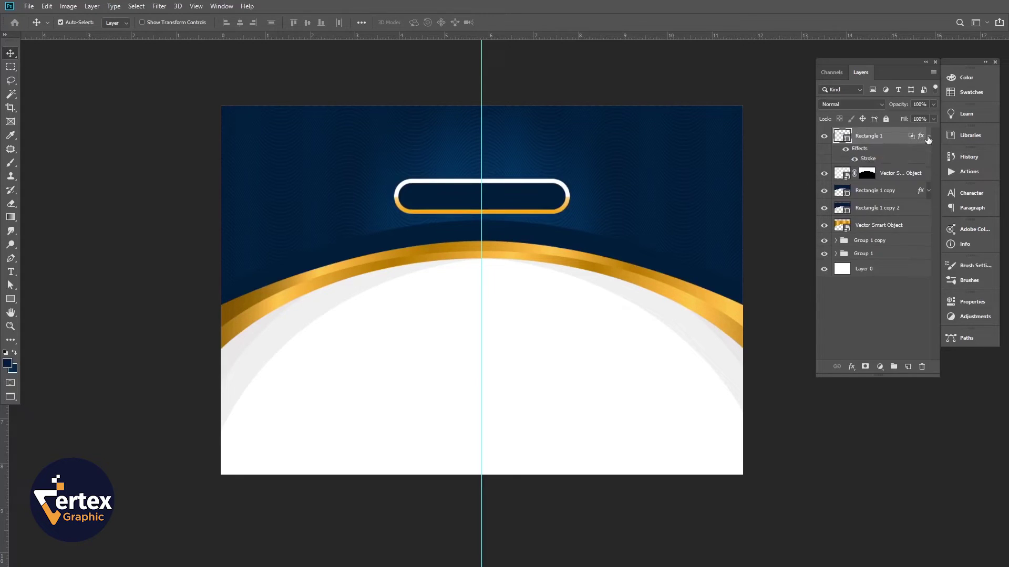
double_click(867, 159)
left_click_drag(664, 250, 660, 248)
left_click(834, 228)
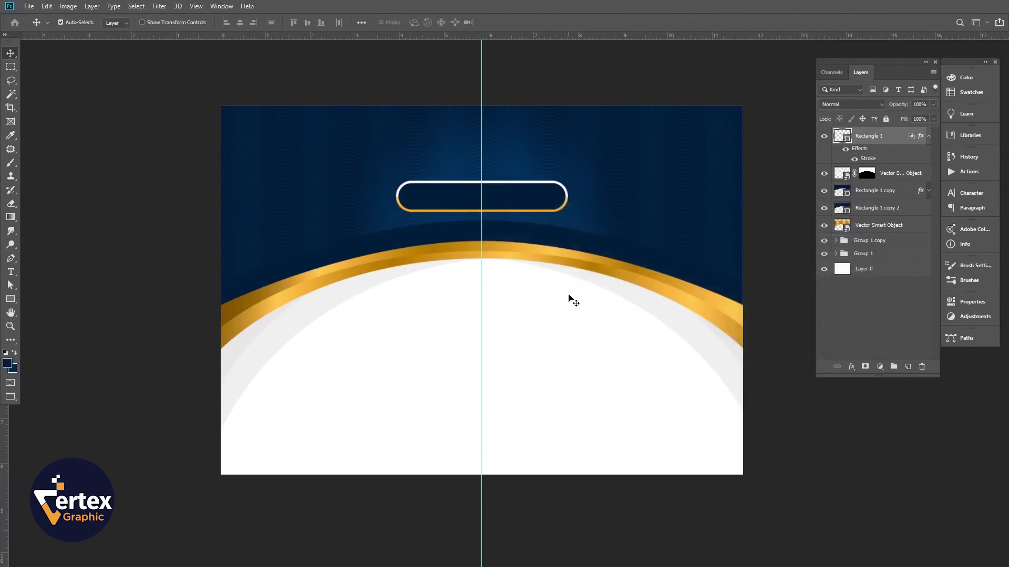
- Scale the rounded rectangle down proportionally to about 72%, keeping its upper-left corner in place
key("ctrl+t")
left_click_drag(566, 211, 519, 203)
key("Return")
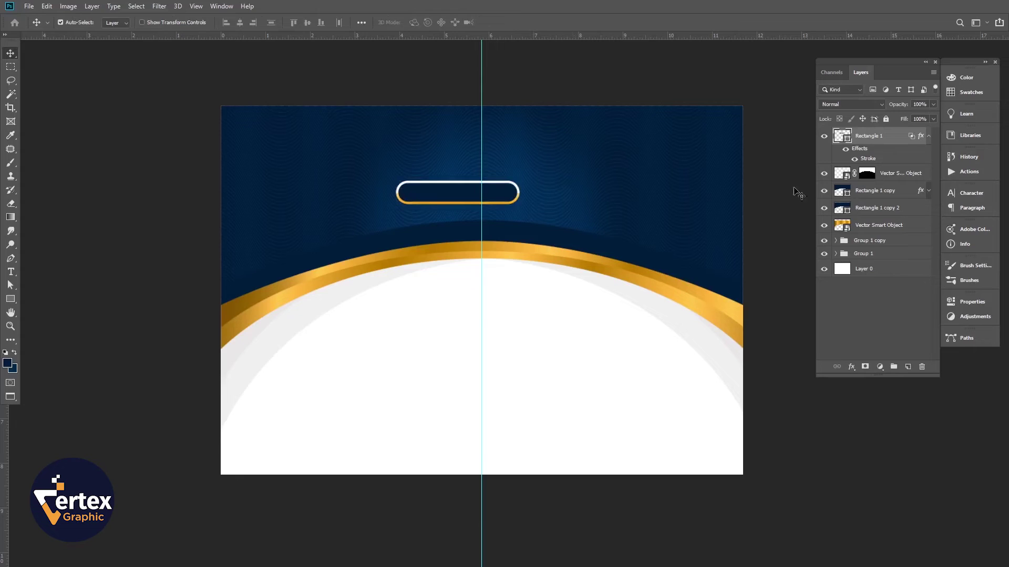
- Centre the rounded rectangle horizontally on the page and widen it slightly on both sides
key("ctrl+a")
left_click(240, 22)
key("ctrl+d")
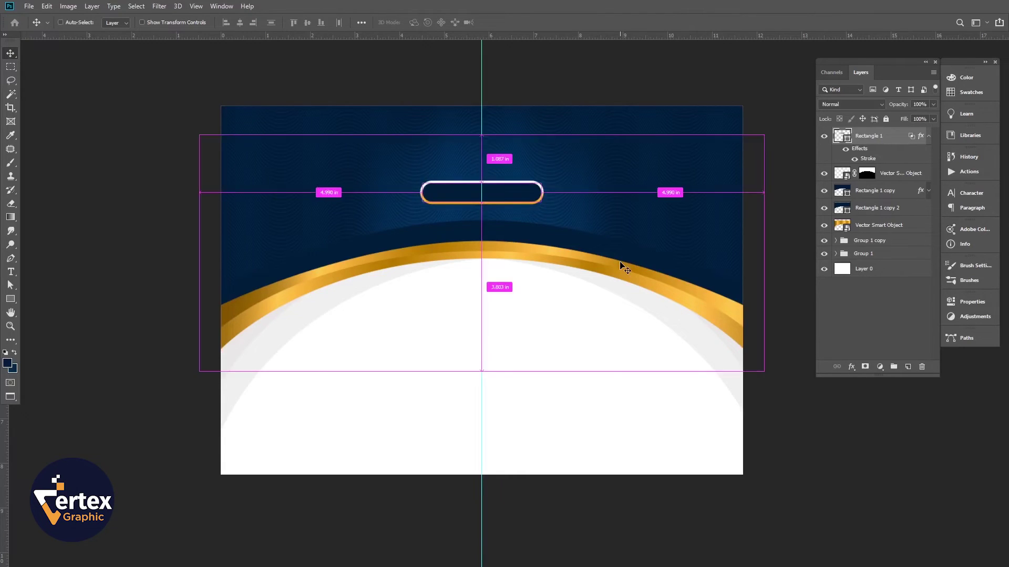
key("ctrl+t")
left_click_drag(546, 192, 551, 193)
key("Return")
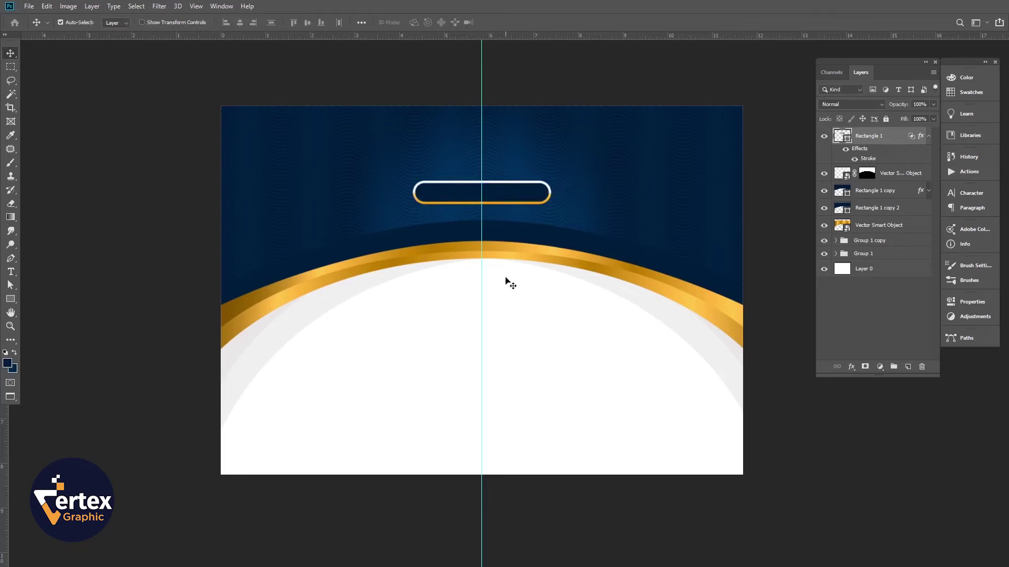
- Draw a circled-arrow custom shape about 163 px wide near the upper-left corner of the navy header as a logo
left_click(488, 227, "ctrl")
left_click_drag(488, 228, 484, 228)
left_click_drag(561, 338, 568, 343)
left_click(566, 383)
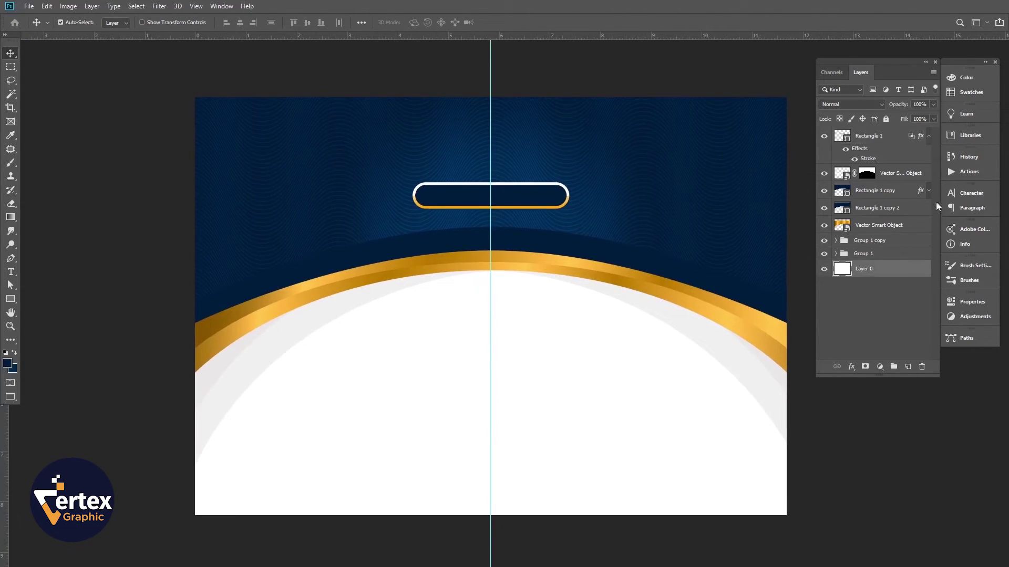
left_click(927, 138)
left_click(100, 363)
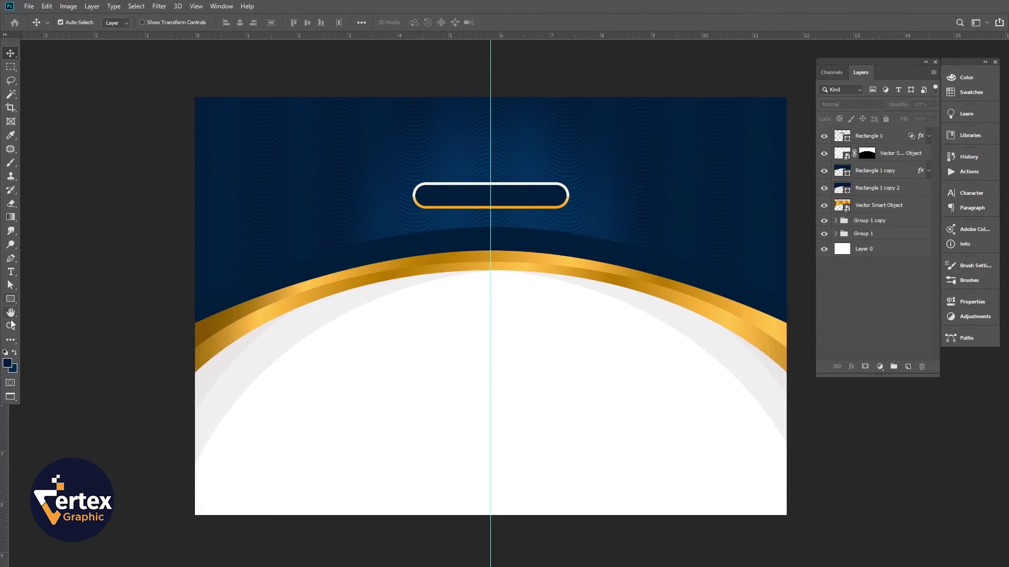
left_click_drag(10, 299, 48, 353)
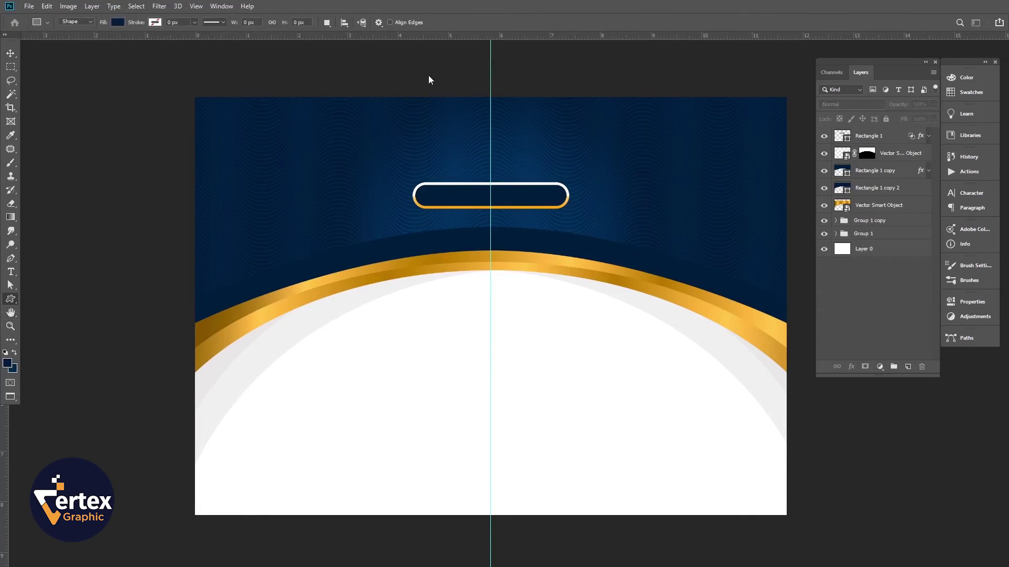
left_click_drag(213, 120, 239, 145)
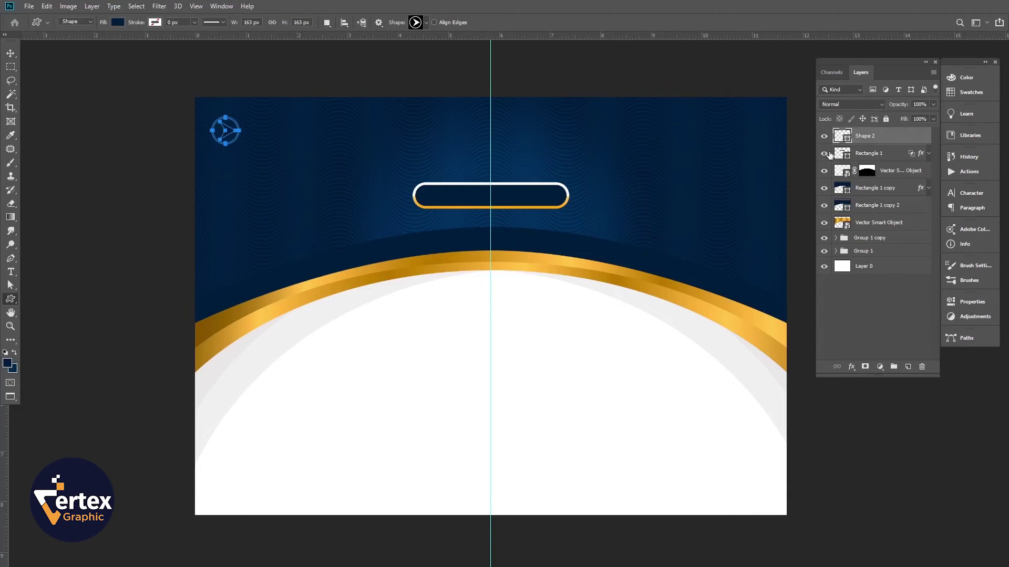
- Apply a linear yellow-to-white Gradient Overlay to the circled-arrow shape
double_click(838, 141)
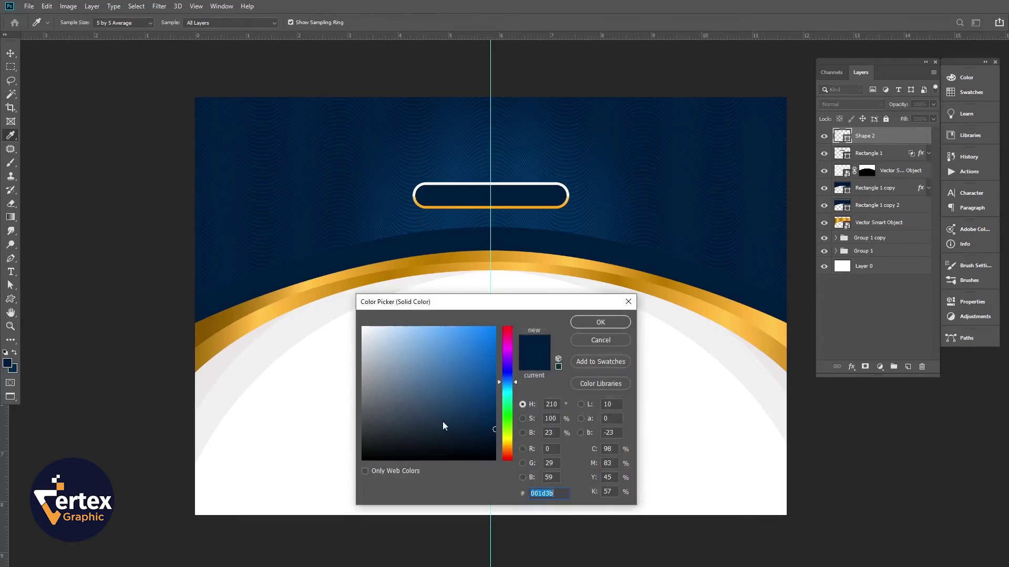
left_click(597, 346)
double_click(920, 141)
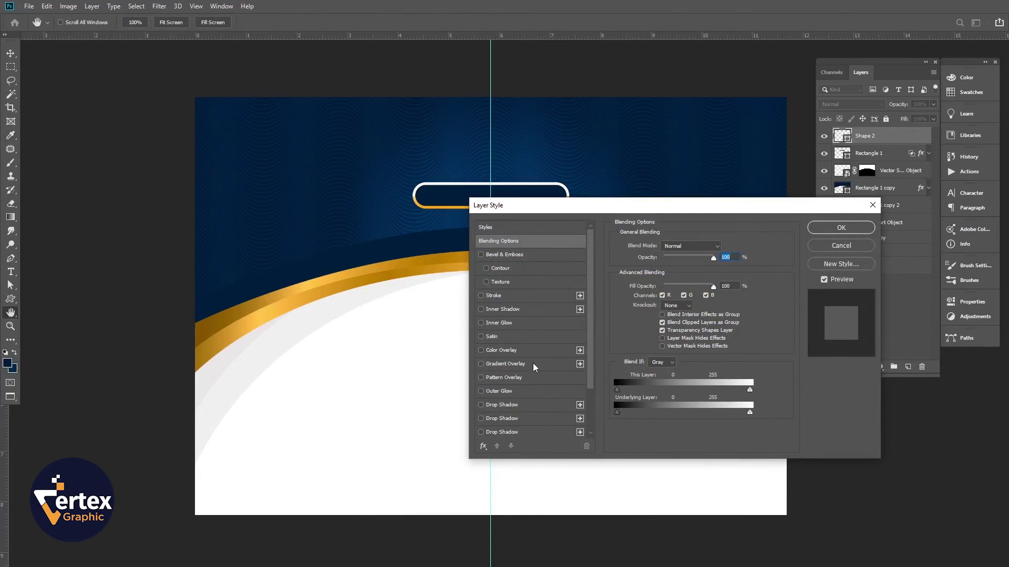
left_click(533, 364)
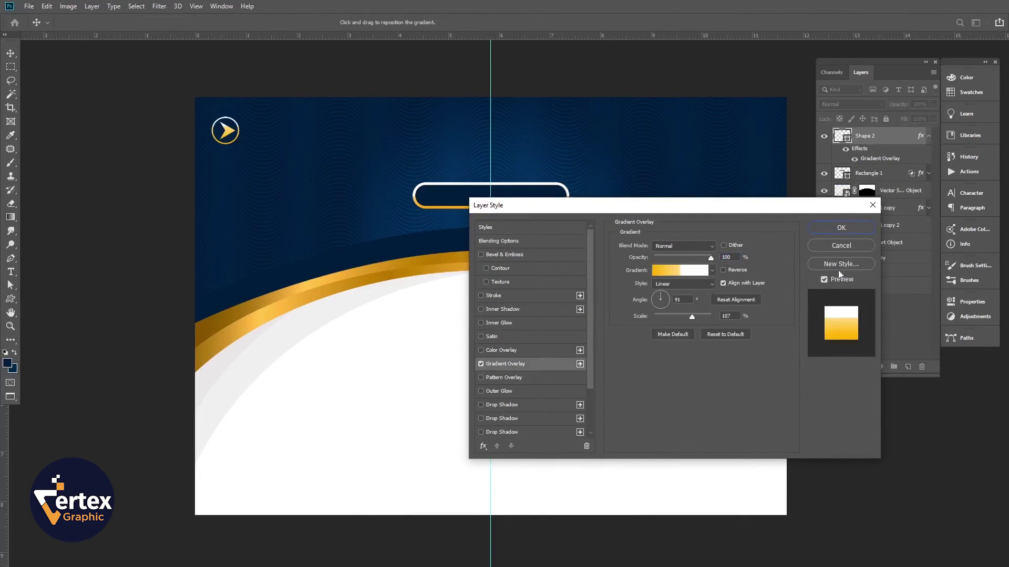
left_click(847, 230)
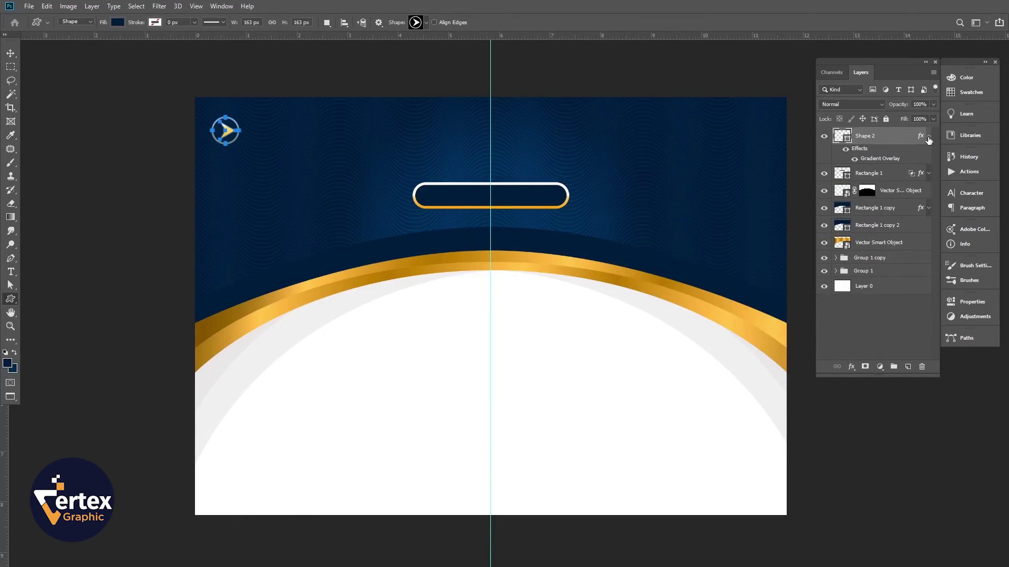
left_click(929, 138)
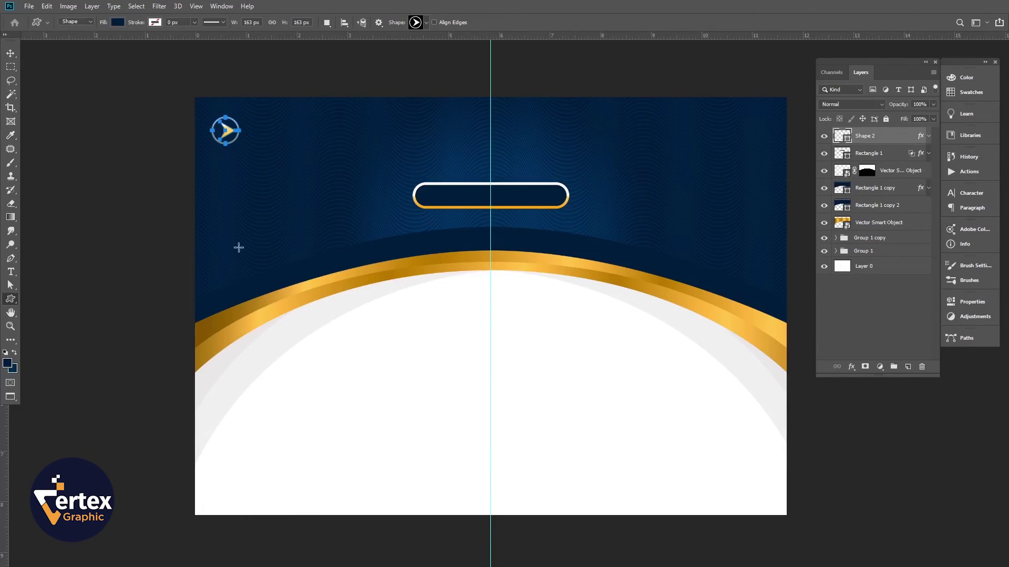
- Move the circled-arrow logo slightly to the right within the header
left_click(6, 56)
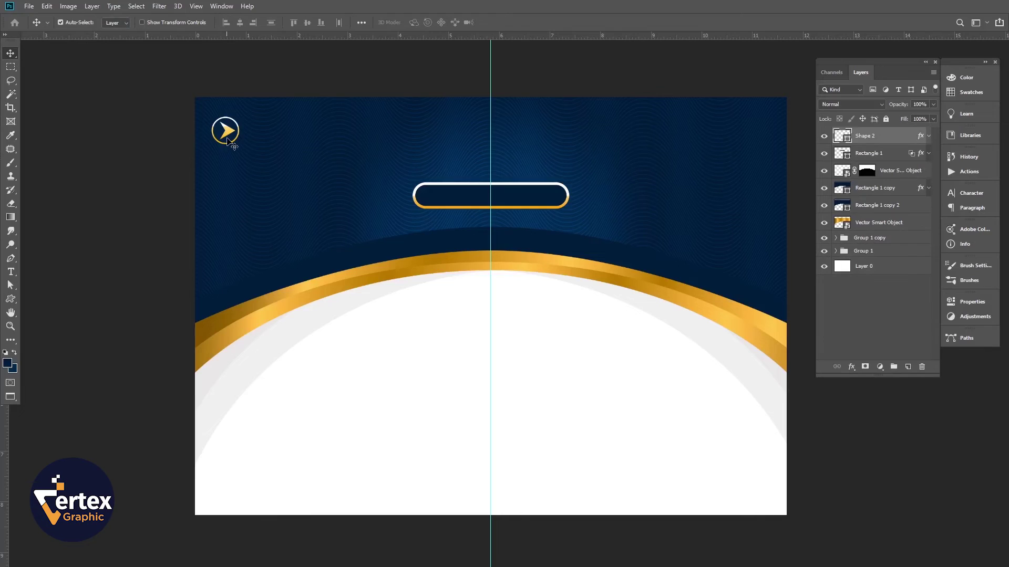
left_click_drag(227, 134, 241, 134)
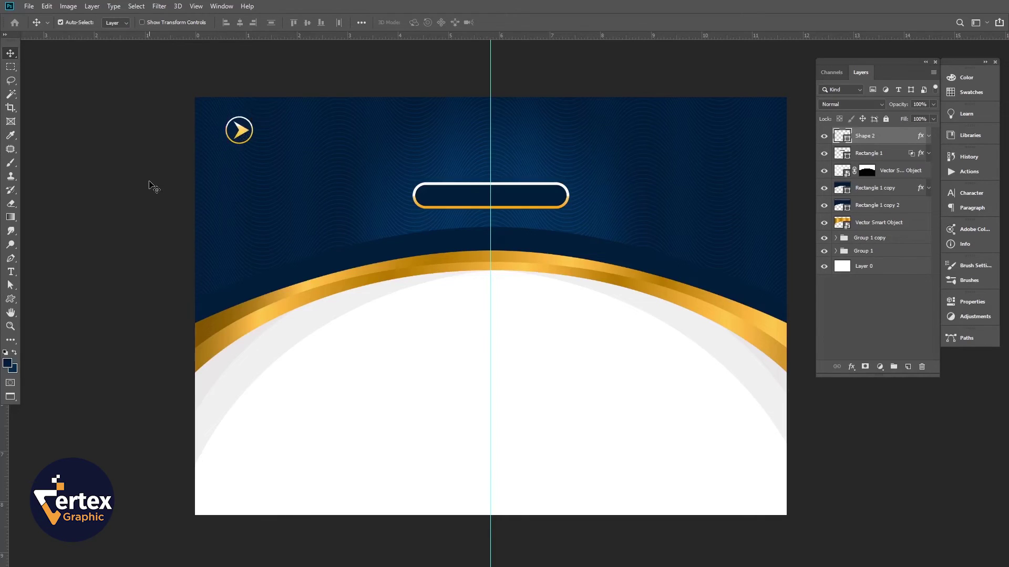
left_click(87, 362)
- Group all layers above the white background layer and rename the group Base
left_click(860, 140)
left_click(870, 255, "shift")
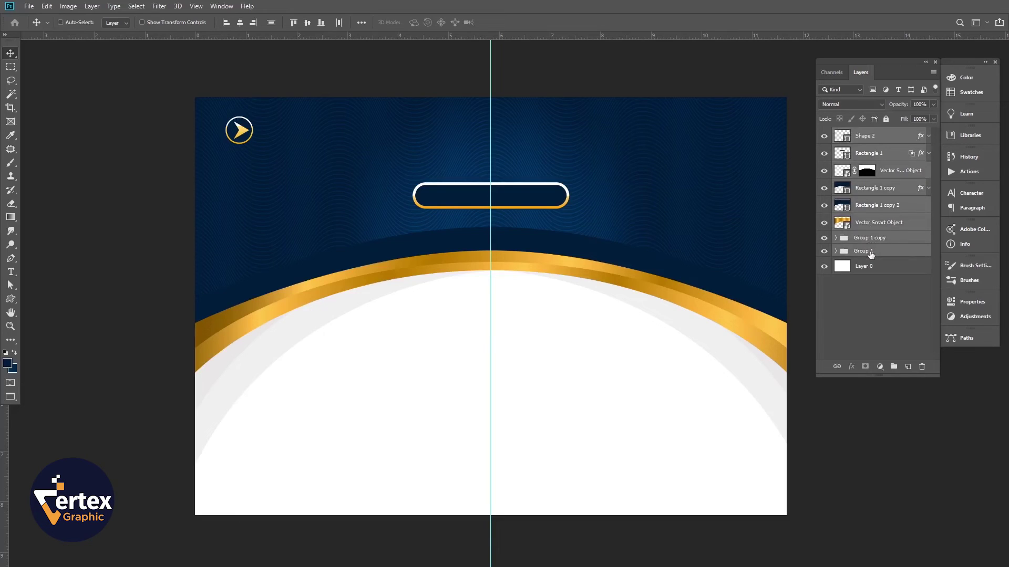
key("ctrl+g")
left_click(824, 134)
left_click(824, 135)
double_click(871, 134)
key("BackSpace")
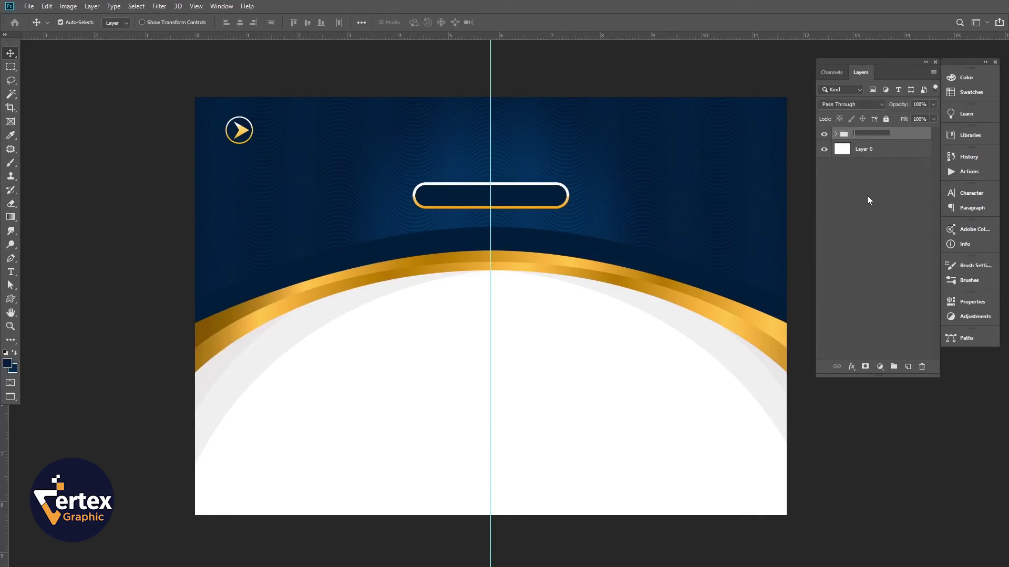
type("Base")
key("Return")
left_click(74, 302)
- Add a white Montserrat Bold text line reading CERTIFICATE
left_click(10, 272)
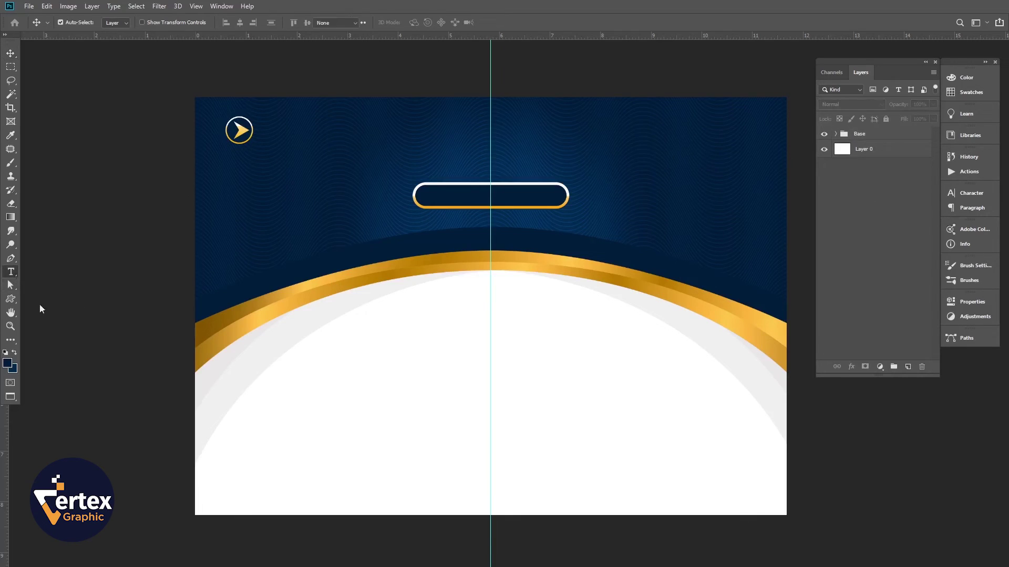
left_click(438, 383)
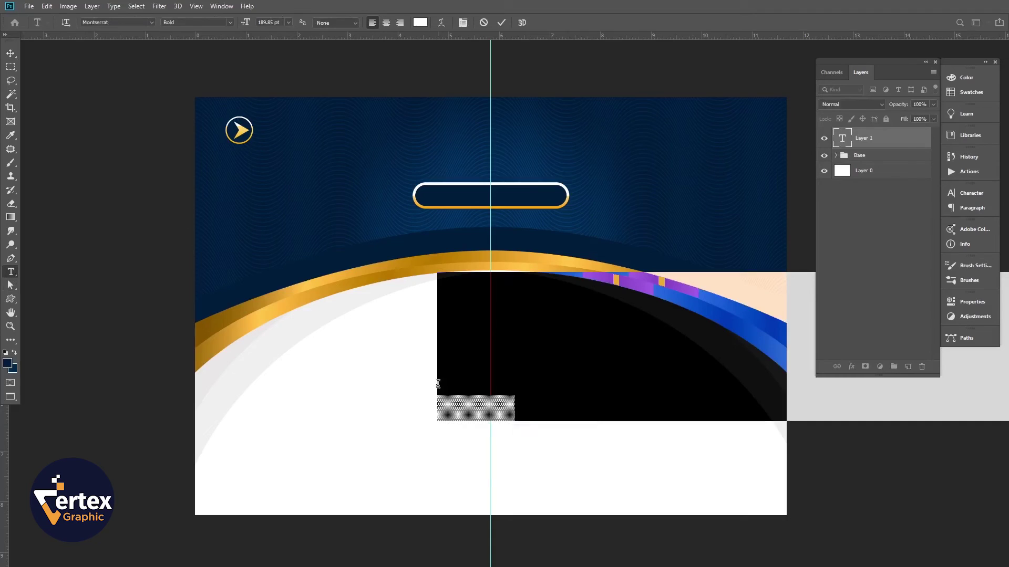
key("BackSpace")
type("CER")
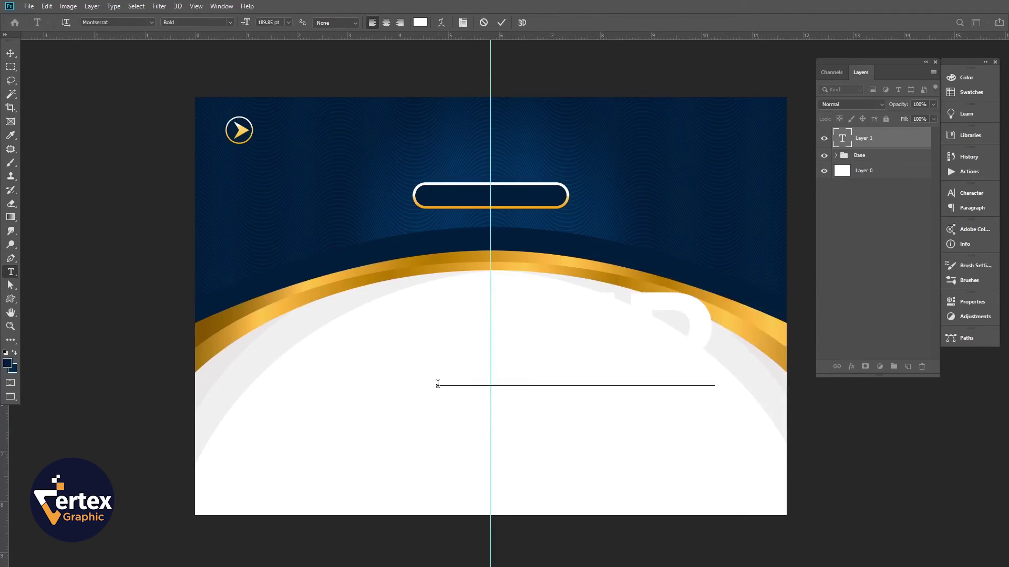
type("TIFIC")
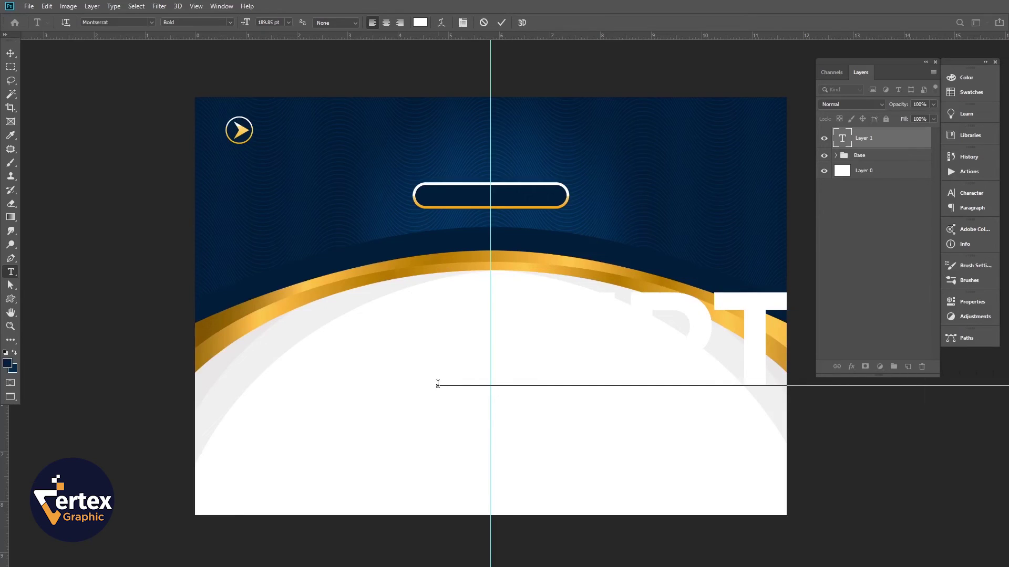
key("ctrl+Return")
key("v")
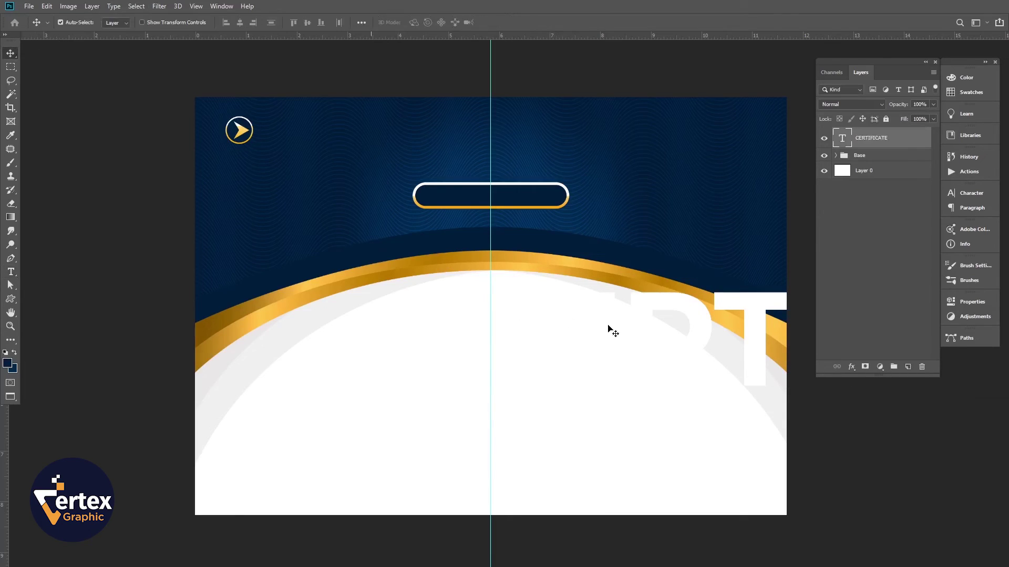
left_click(971, 193)
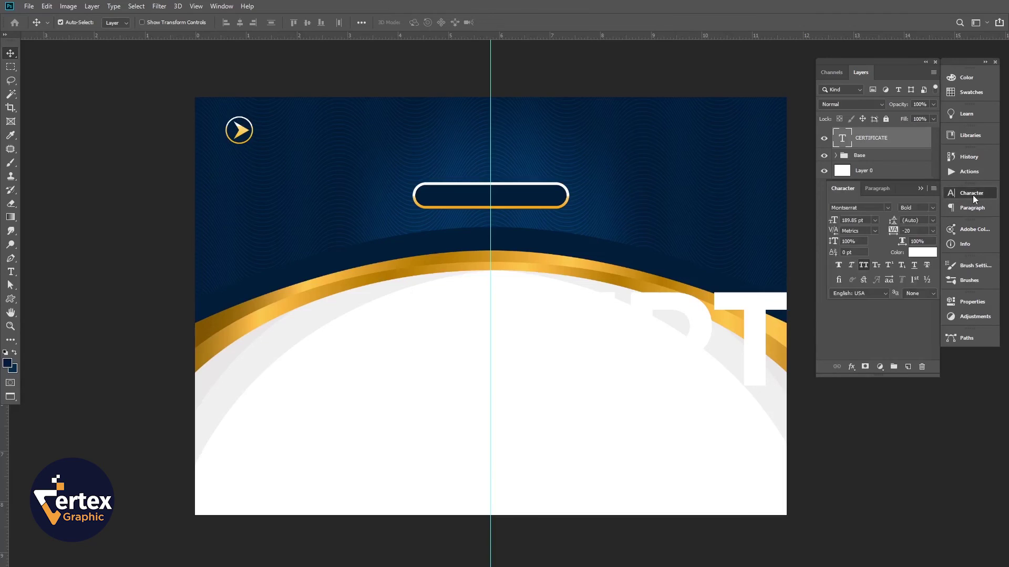
left_click(925, 257)
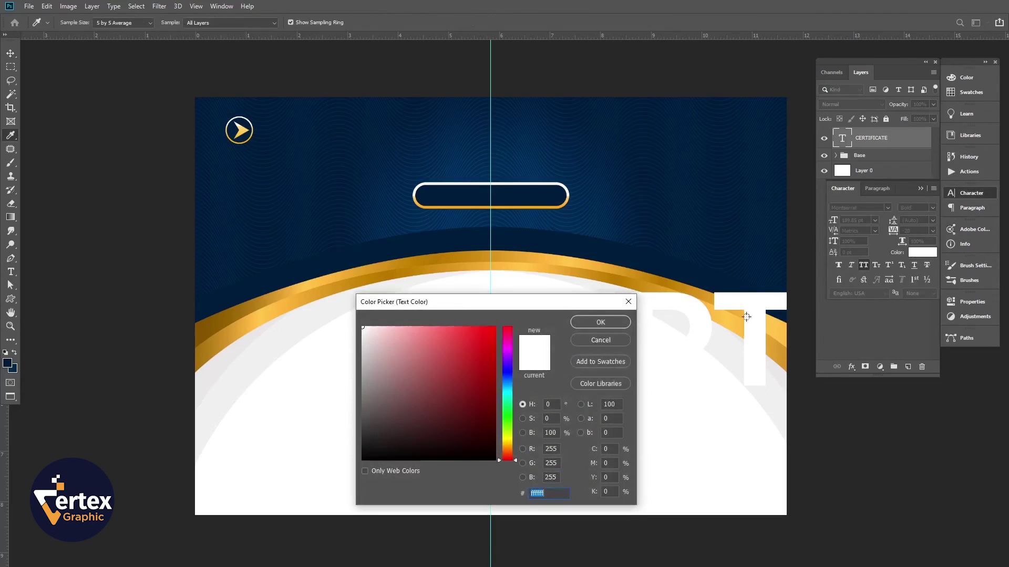
left_click(610, 322)
- Scale the CERTIFICATE text down to about 59 pt and place it in the header above the rounded label
left_click_drag(733, 311, 558, 331)
key("ctrl+t")
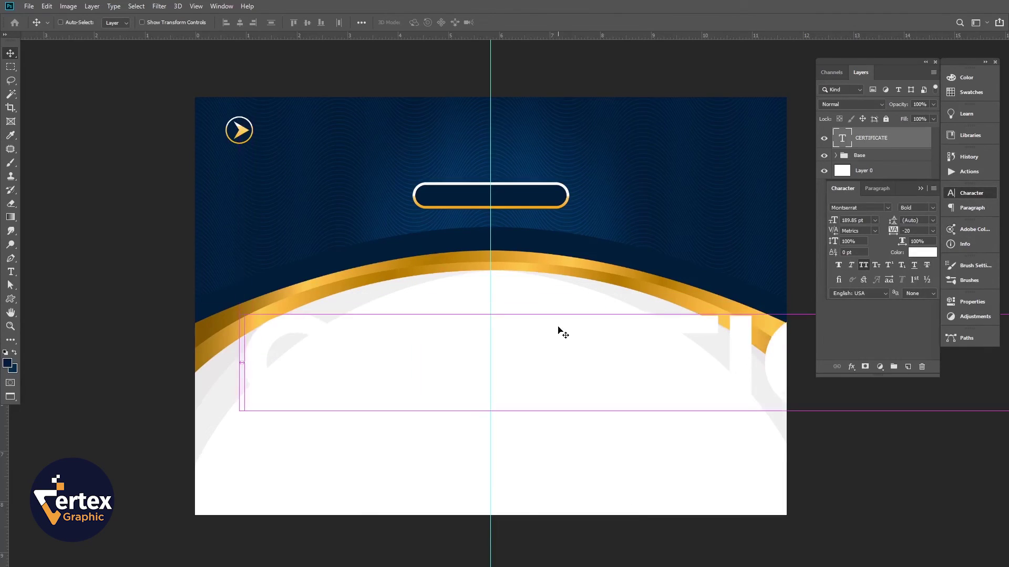
left_click_drag(318, 328, 660, 367)
left_click_drag(709, 405, 370, 205)
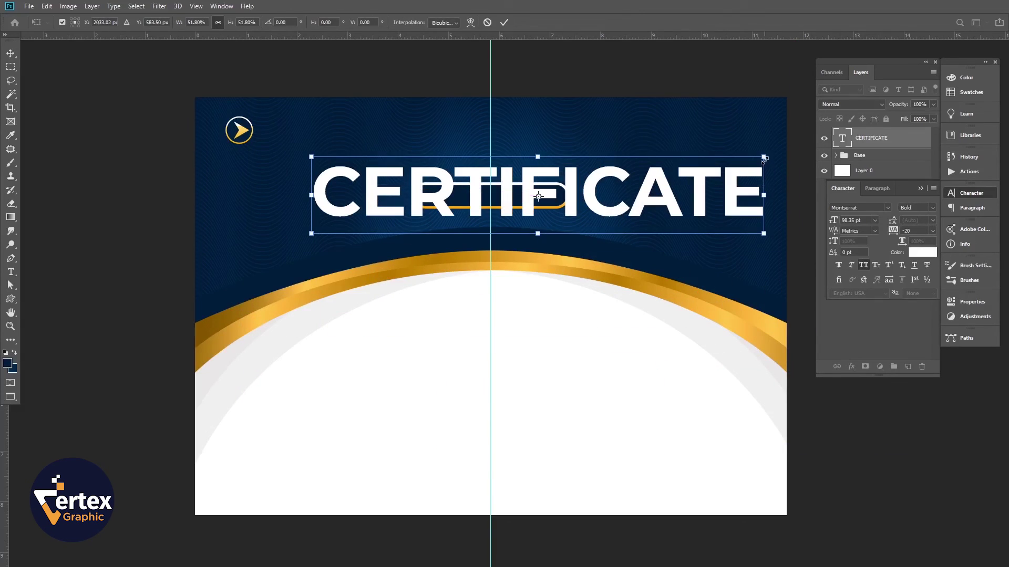
left_click_drag(766, 158, 600, 231)
left_click_drag(510, 219, 543, 160)
key("Return")
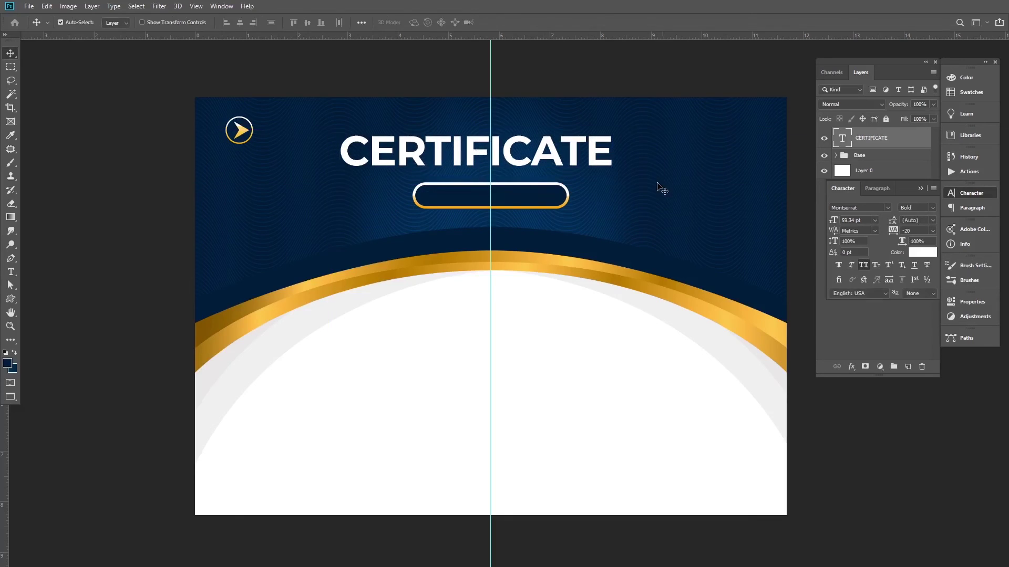
- Centre the CERTIFICATE title horizontally on the page and nudge it up by 30 px
left_click(921, 188)
left_click(840, 176, "ctrl")
left_click(240, 23)
key("ctrl+d")
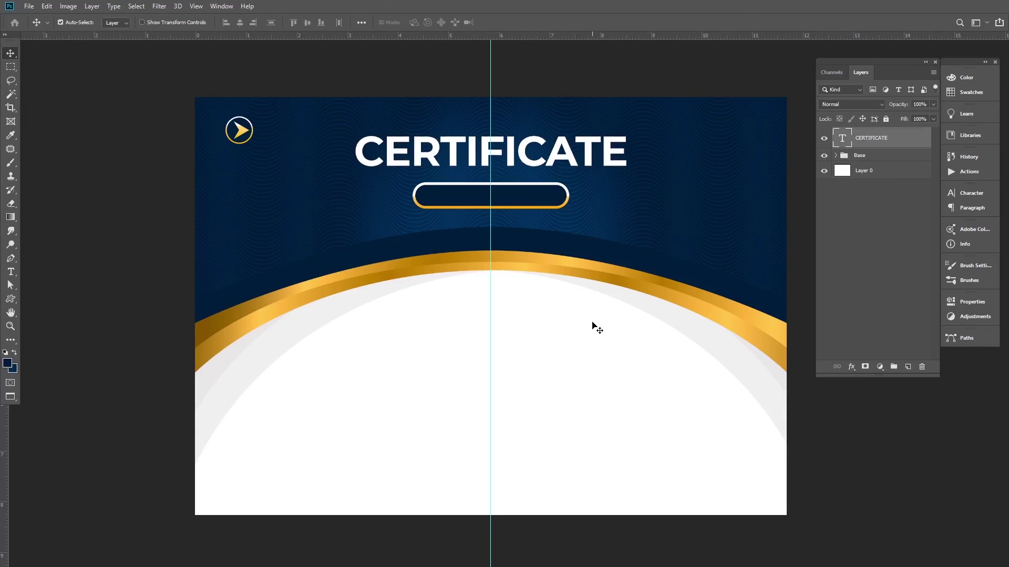
key("shift+Up")
key("shift+Up")
key("shift+Up")
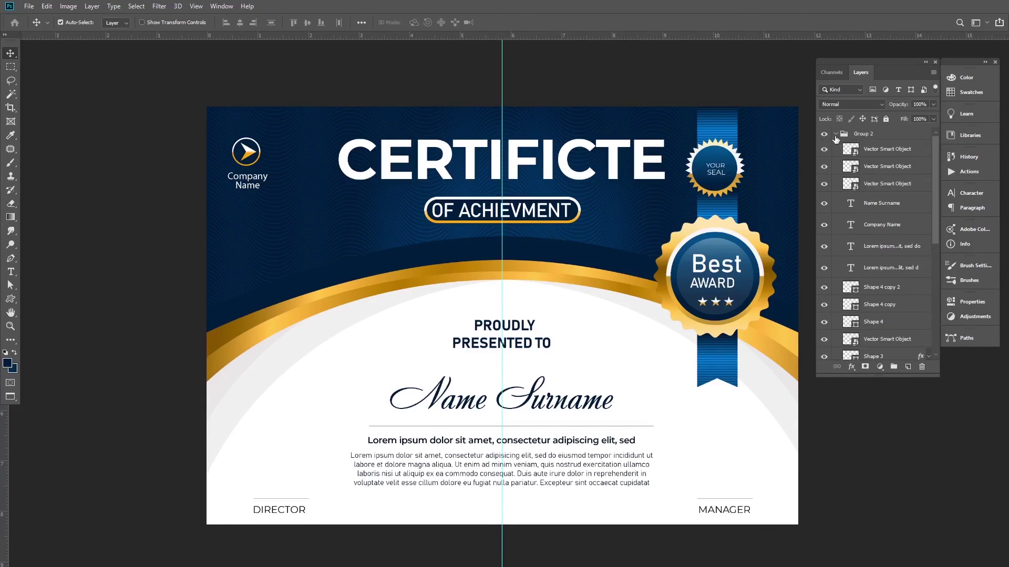
- Collapse the layer groups and remove the vertical centre guide from the finished certificate
left_click(835, 135)
left_click(837, 169)
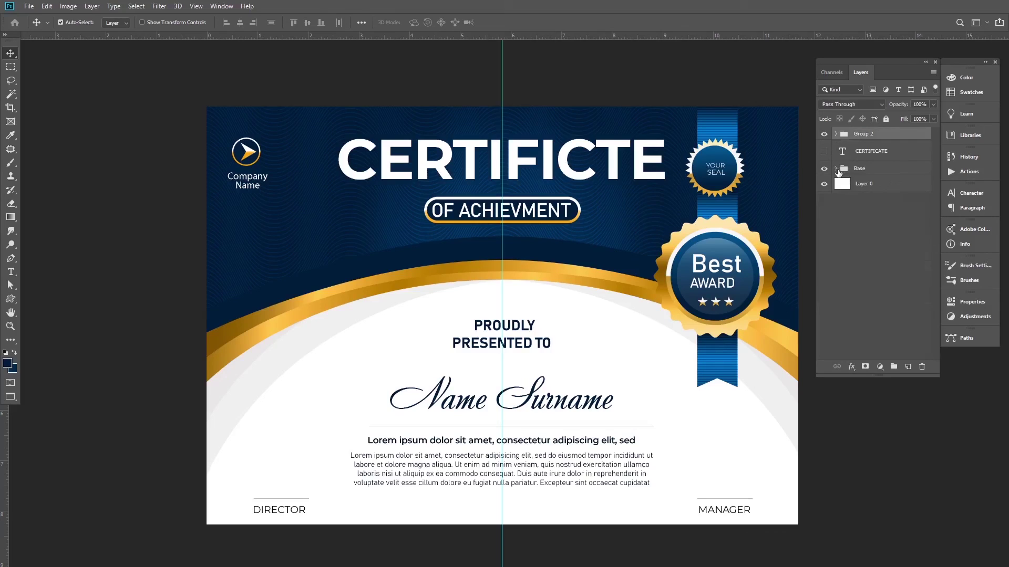
left_click(864, 462)
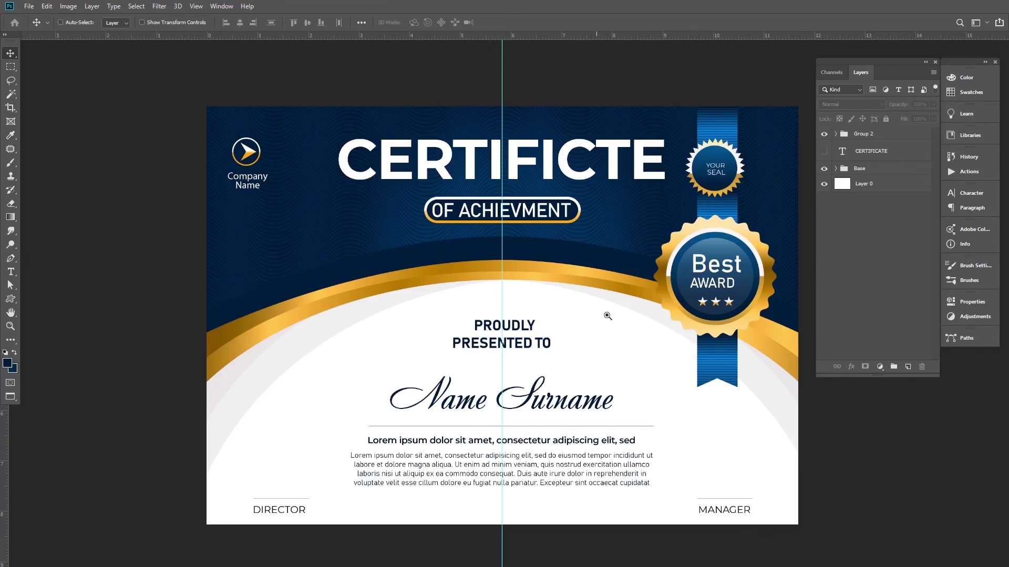
scroll(608, 315, "up", 2)
left_click_drag(594, 315, 583, 302)
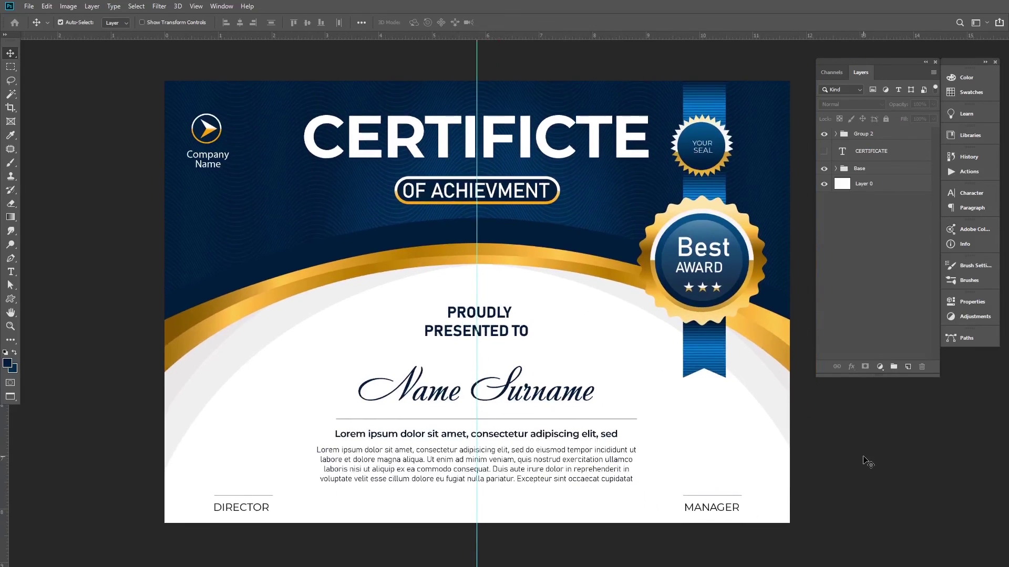
left_click_drag(476, 453, 2, 454)
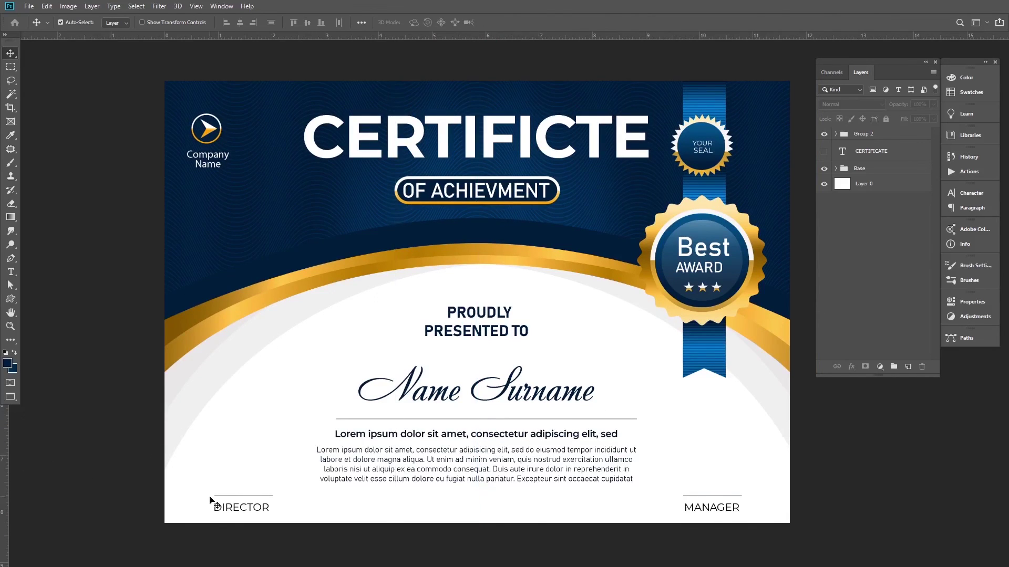